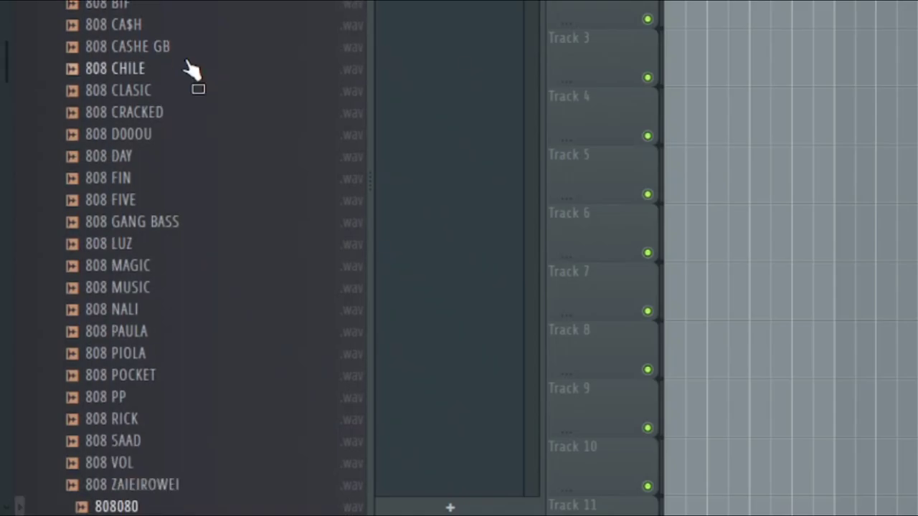
- Audition the 808 samples and the CLAPS samples in the 808KIT y MINI STASH BY PRODIGIO CLUB pack
{"action": "scroll", "coordinate": [190, 69], "scroll_direction": "down", "scroll_amount": 1}
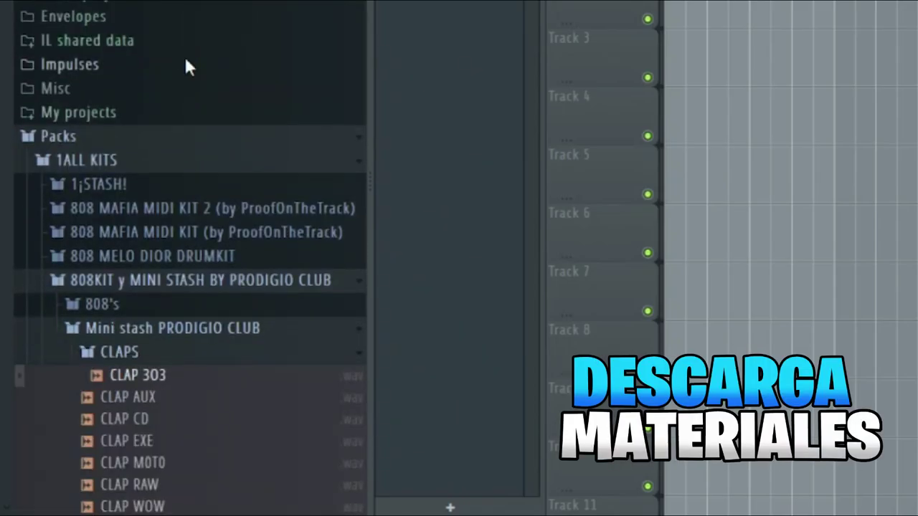
{"action": "left_click_drag", "start_coordinate": [185, 59], "coordinate": [185, 66]}
{"action": "scroll", "coordinate": [185, 67], "scroll_direction": "down", "scroll_amount": 3}
{"action": "scroll", "coordinate": [185, 66], "scroll_direction": "up", "scroll_amount": 1}
{"action": "key", "text": "Down"}
{"action": "key", "text": "Down"}
{"action": "key", "text": "Down"}
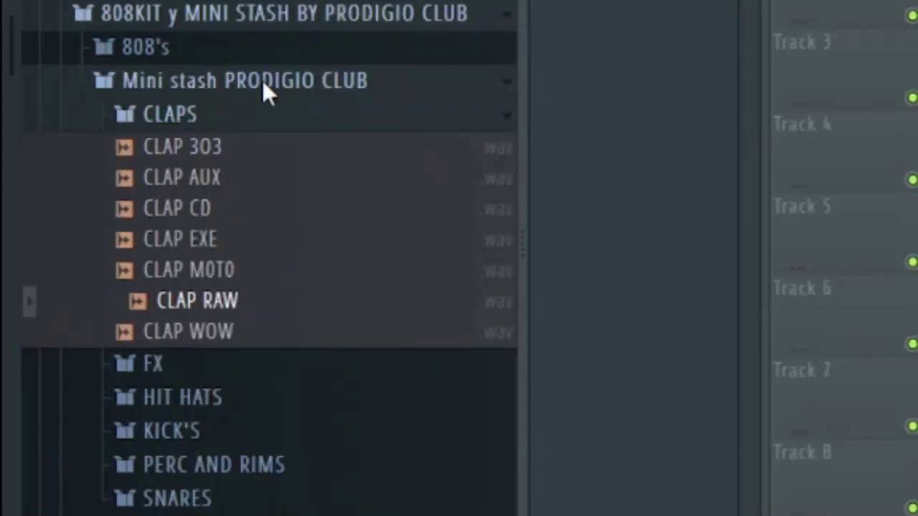
{"action": "key", "text": "Down"}
{"action": "key", "text": "Down"}
- Audition the samples in the FX and HIT HATS folders of the Mini stash PRODIGIO CLUB pack
{"action": "key", "text": "Right"}
{"action": "key", "text": "Down"}
{"action": "key", "text": "Down"}
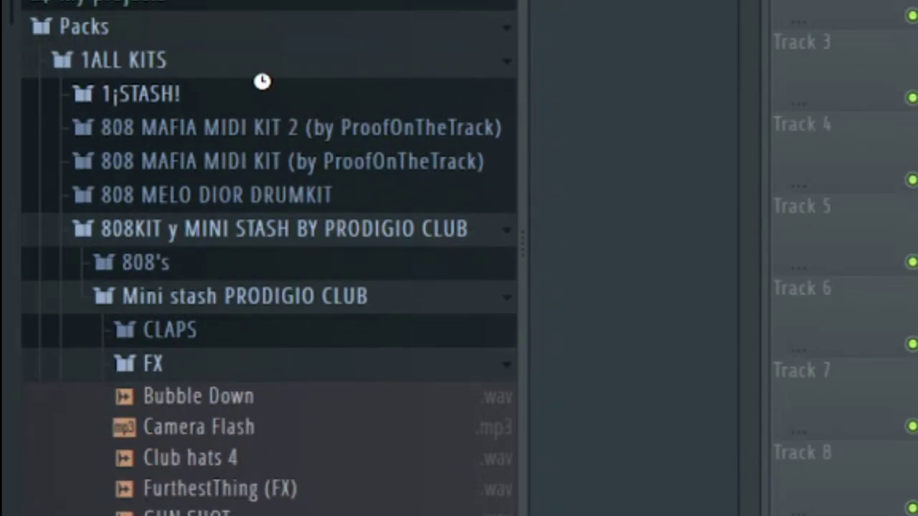
{"action": "scroll", "coordinate": [251, 93], "scroll_direction": "down", "scroll_amount": 4}
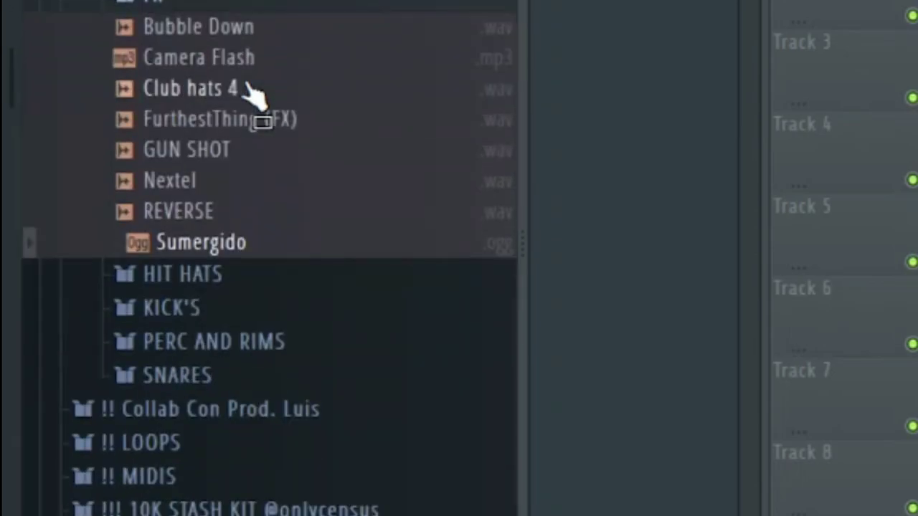
{"action": "key", "text": "Down"}
{"action": "key", "text": "Right"}
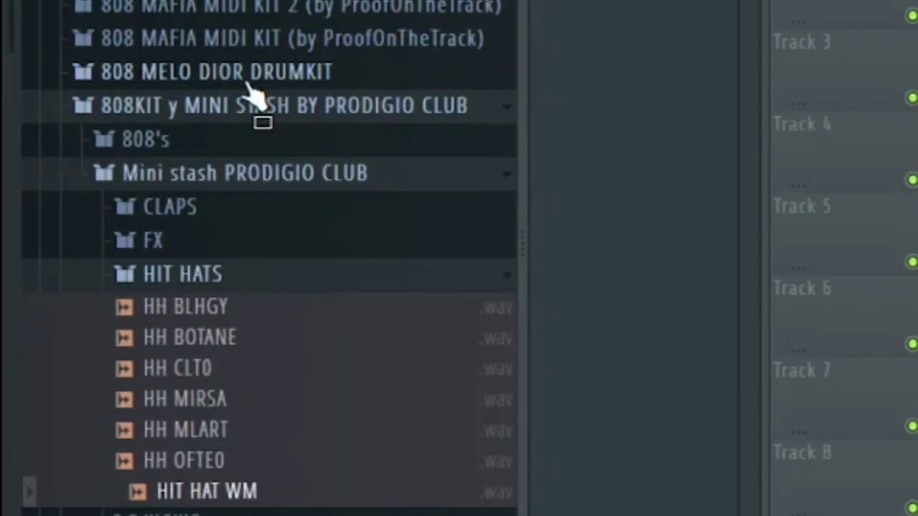
{"action": "key", "text": "Down"}
- Audition the kick samples in the KICK'S folder of the mini stash
{"action": "key", "text": "Right"}
{"action": "key", "text": "Down"}
{"action": "key", "text": "Down"}
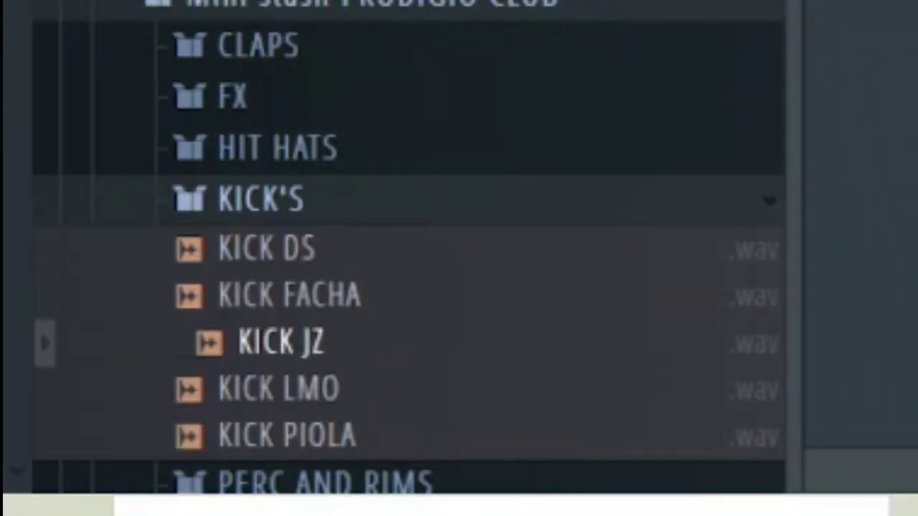
{"action": "key", "text": "Down"}
{"action": "key", "text": "Down"}
{"action": "key", "text": "Down"}
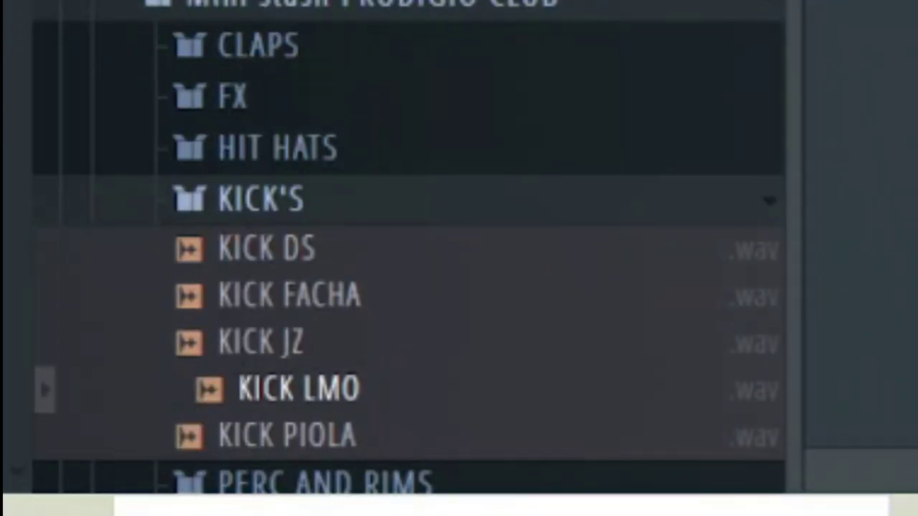
- Audition the percussion and rim samples in the PERC AND RIMS folder of the mini stash
{"action": "key", "text": "Right"}
{"action": "key", "text": "Down"}
{"action": "key", "text": "Down"}
{"action": "key", "text": "Down"}
{"action": "key", "text": "Down"}
{"action": "key", "text": "Down"}
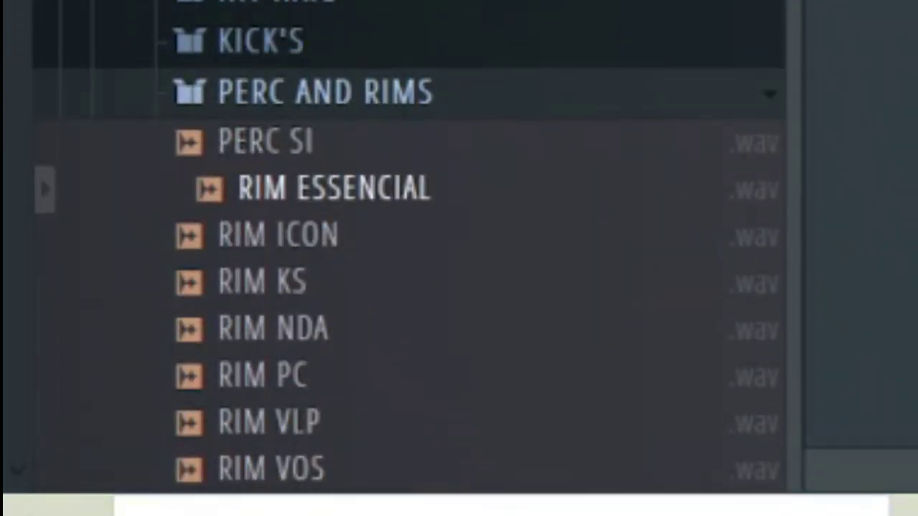
{"action": "key", "text": "Down"}
{"action": "key", "text": "Down"}
{"action": "key", "text": "Down"}
{"action": "key", "text": "Down"}
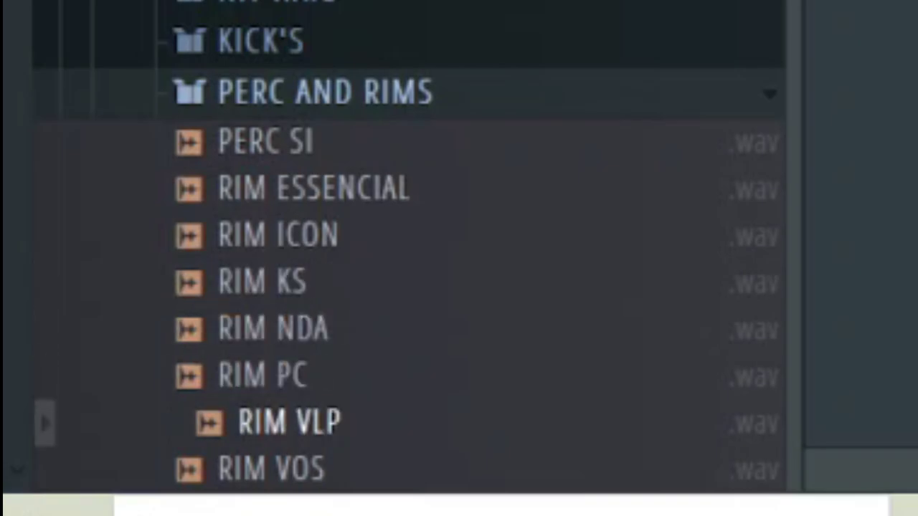
- Audition the snare samples in the SNARES folder of the mini stash
{"action": "key", "text": "Right"}
{"action": "key", "text": "Down"}
{"action": "key", "text": "Down"}
{"action": "key", "text": "Down"}
{"action": "key", "text": "Down"}
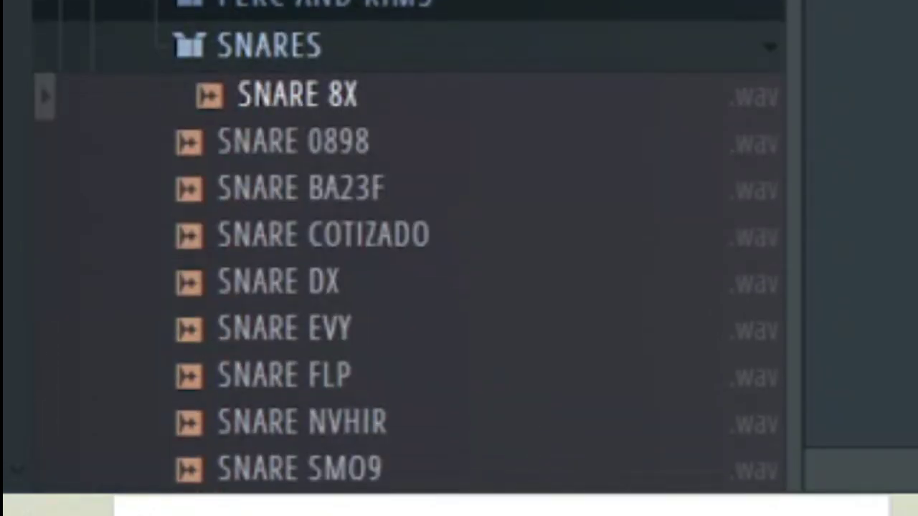
{"action": "key", "text": "Down"}
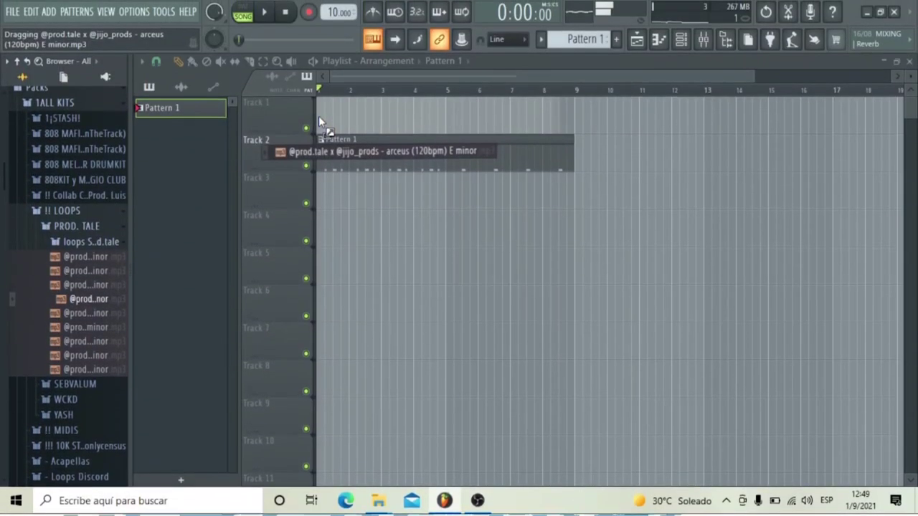
- Place the "arceus (120bpm) E minor" loop at the start of Track 1 and set the project tempo to 120 BPM
{"action": "left_click_drag", "start_coordinate": [319, 129], "coordinate": [321, 124]}
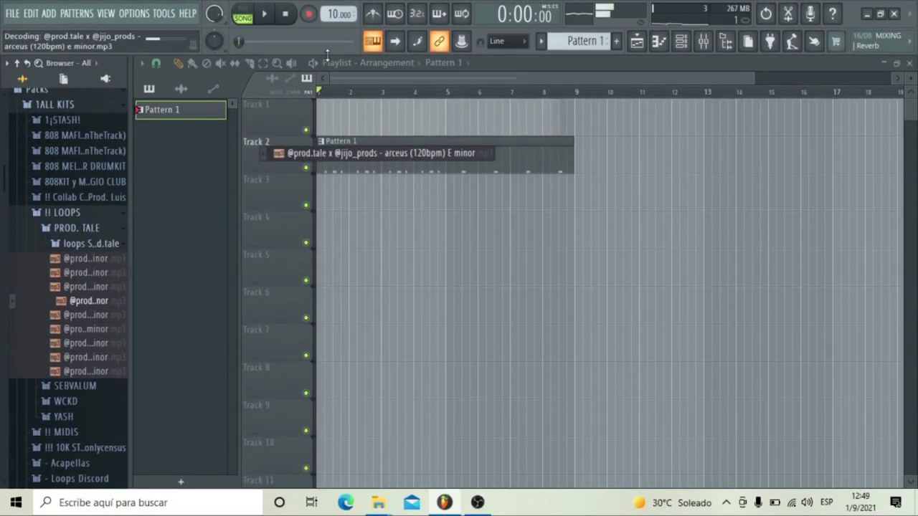
{"action": "right_click", "coordinate": [332, 14]}
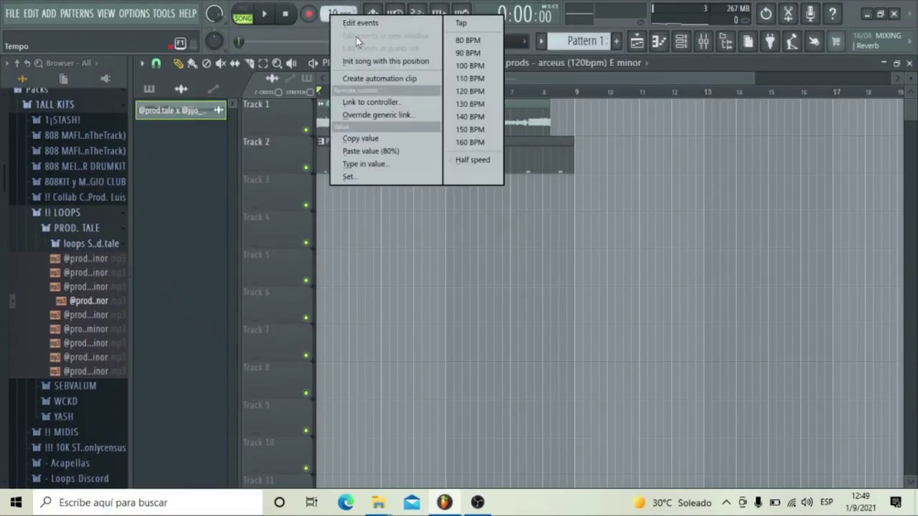
{"action": "left_click", "coordinate": [463, 93]}
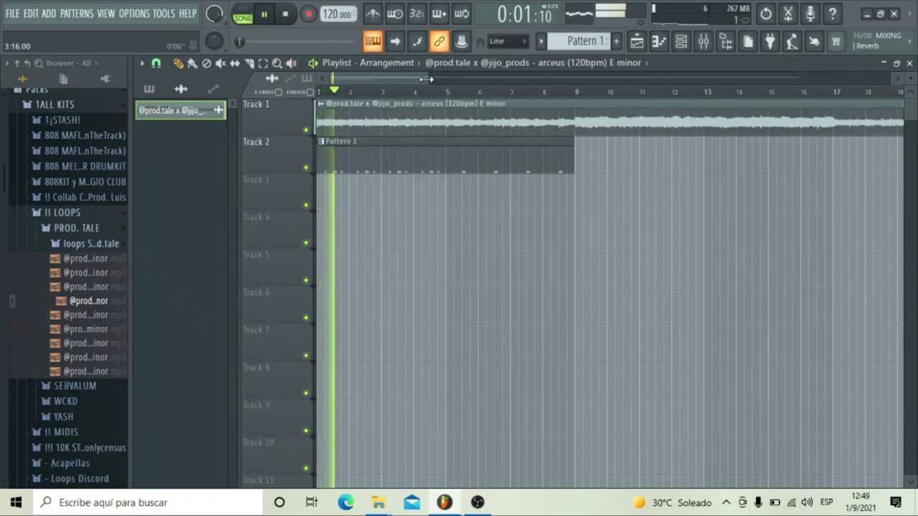
- Trim the silence at the start of the Track 1 loop clip and align the clip with bar 1
{"action": "left_click_drag", "start_coordinate": [426, 79], "coordinate": [193, 81]}
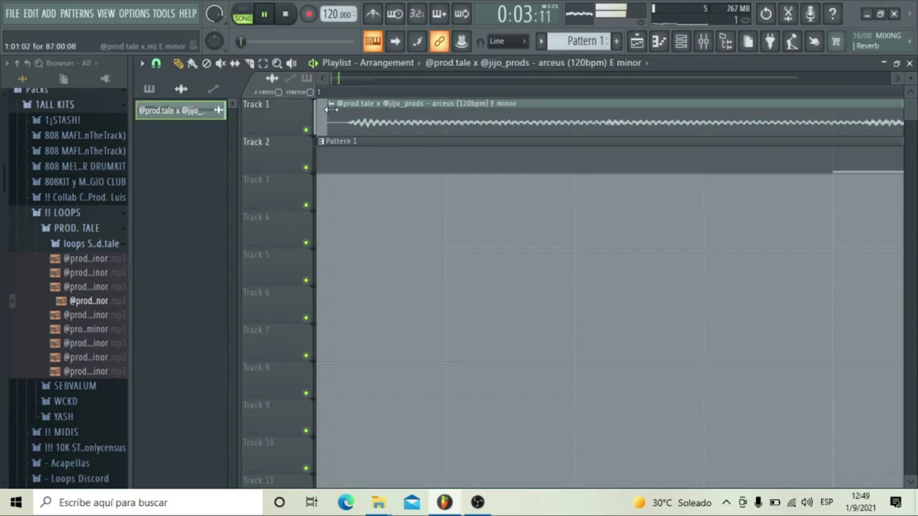
{"action": "left_click_drag", "start_coordinate": [349, 106], "coordinate": [258, 112]}
- Set the loop's declicking mode to Generic (bleeding) and stretch mode to Stretch, and route it to mixer track 1
{"action": "double_click", "coordinate": [389, 120]}
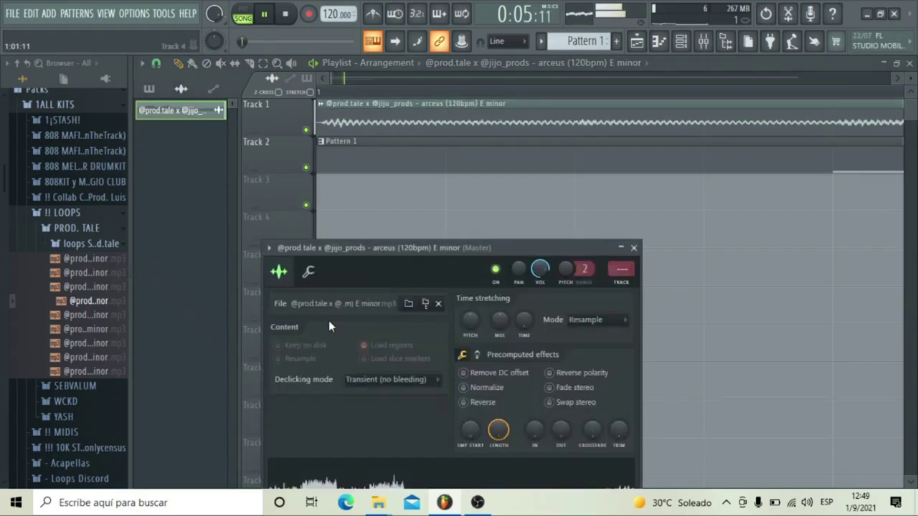
{"action": "left_click", "coordinate": [400, 380]}
{"action": "left_click", "coordinate": [387, 433]}
{"action": "left_click", "coordinate": [590, 320]}
{"action": "left_click", "coordinate": [605, 354]}
{"action": "left_click", "coordinate": [622, 284]}
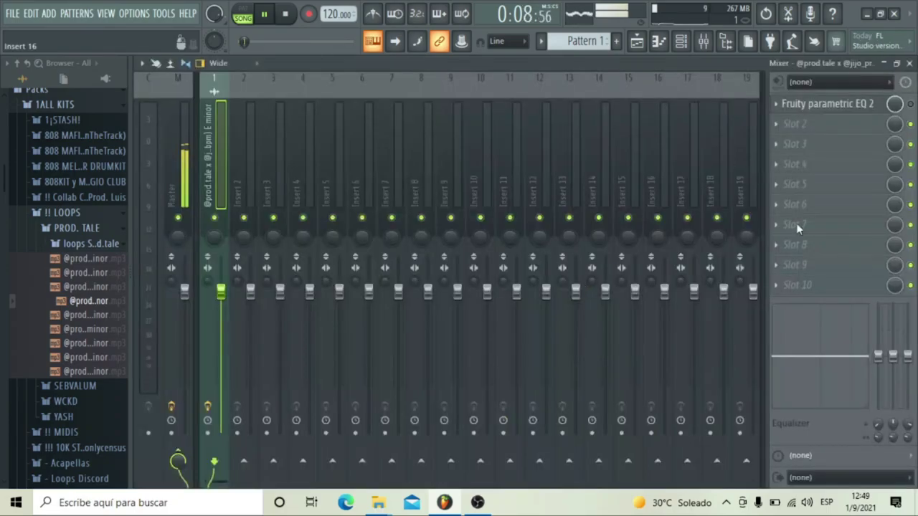
{"action": "left_click", "coordinate": [909, 63]}
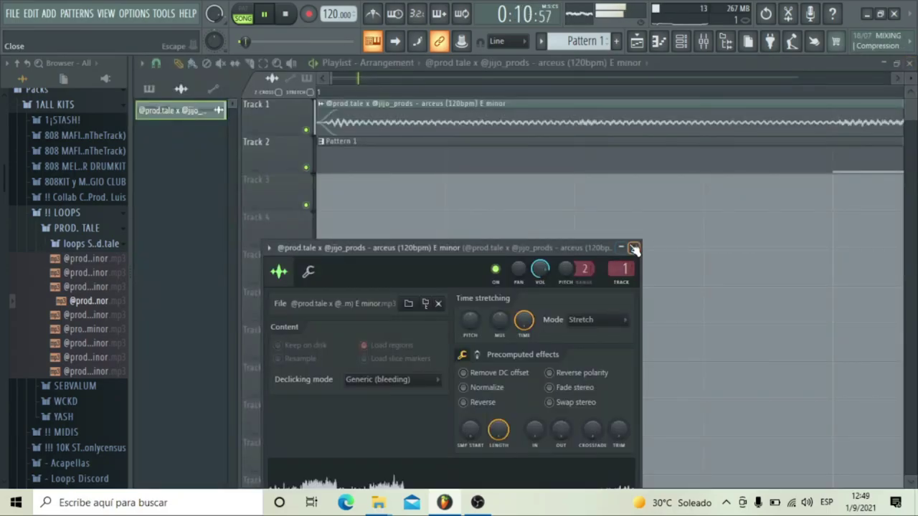
{"action": "left_click", "coordinate": [634, 248]}
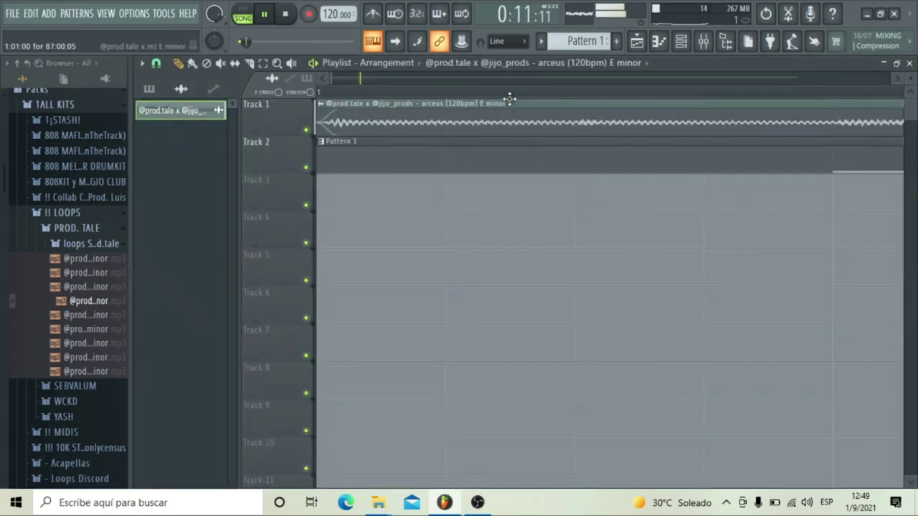
- Duplicate the Pattern 1 clip on Track 2 three times up to bar 33 and select that range on the timeline
{"action": "scroll", "coordinate": [518, 92], "scroll_direction": "down", "scroll_amount": 10}
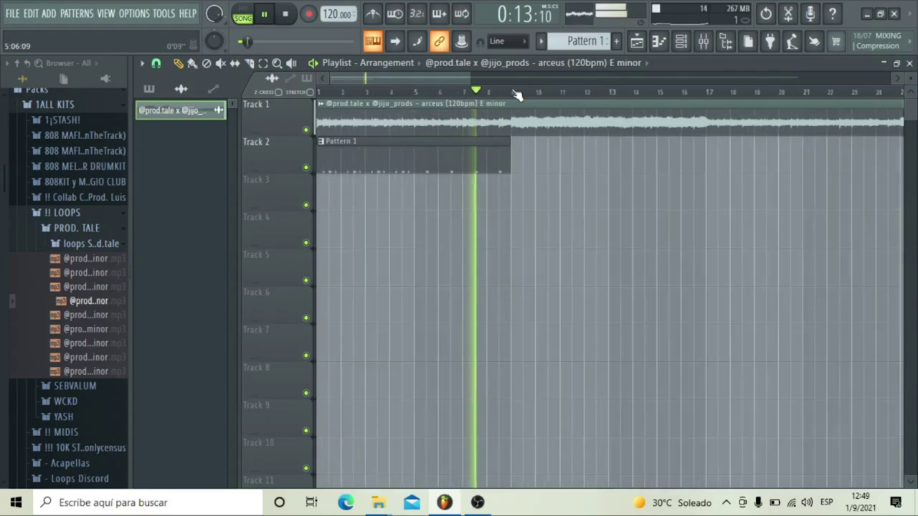
{"action": "double_click", "coordinate": [281, 172]}
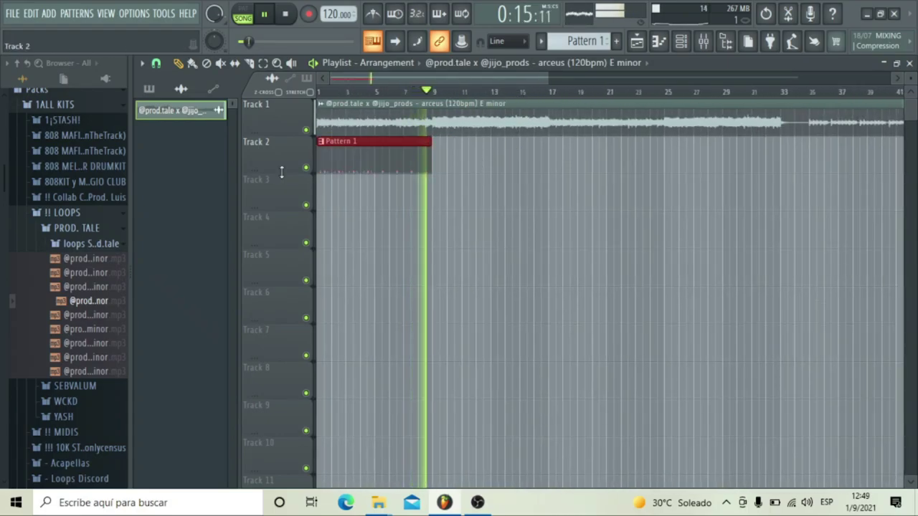
{"action": "key", "text": "ctrl+b"}
{"action": "key", "text": "ctrl+b"}
{"action": "key", "text": "ctrl+b"}
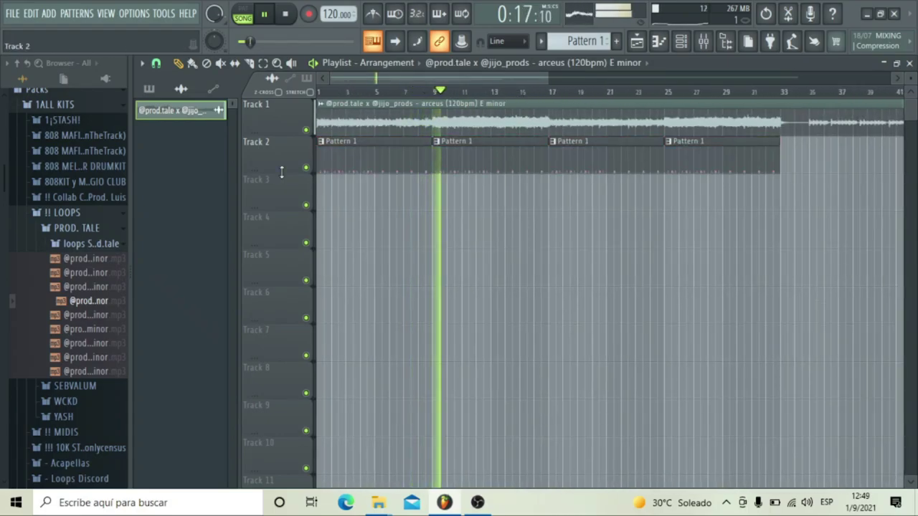
{"action": "scroll", "coordinate": [710, 100], "scroll_direction": "down", "scroll_amount": 3}
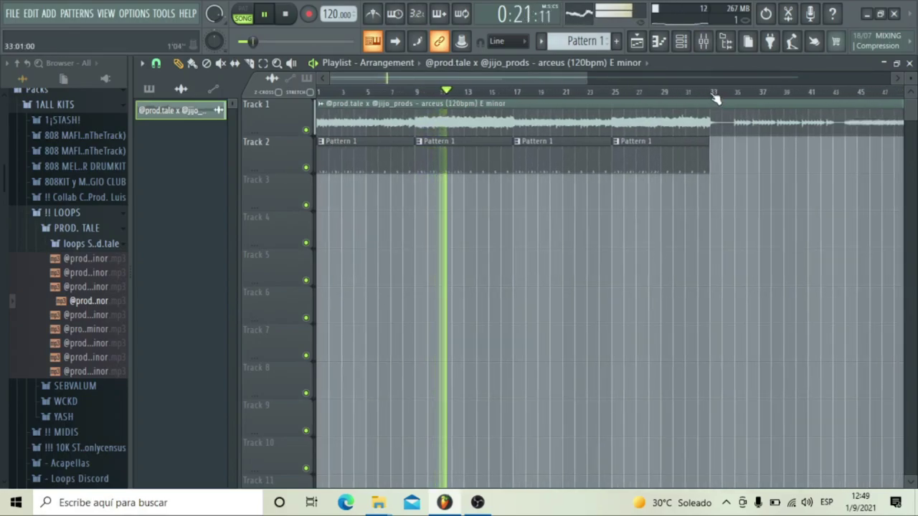
{"action": "left_click_drag", "start_coordinate": [715, 98], "coordinate": [275, 220]}
- Show all channels in the channel rack and move the loop's audio channel above channels 4 and 8
{"action": "left_click", "coordinate": [680, 43]}
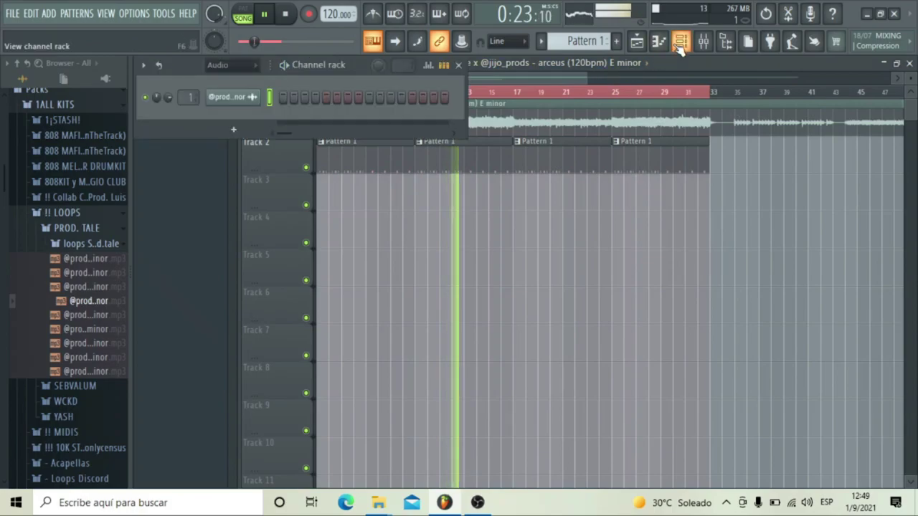
{"action": "left_click", "coordinate": [232, 82]}
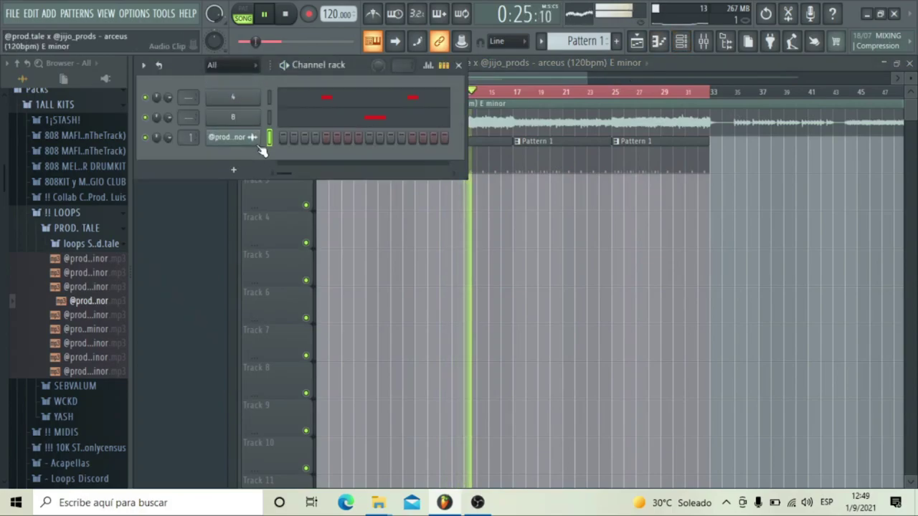
{"action": "key", "text": "alt+Up"}
{"action": "key", "text": "alt+Up"}
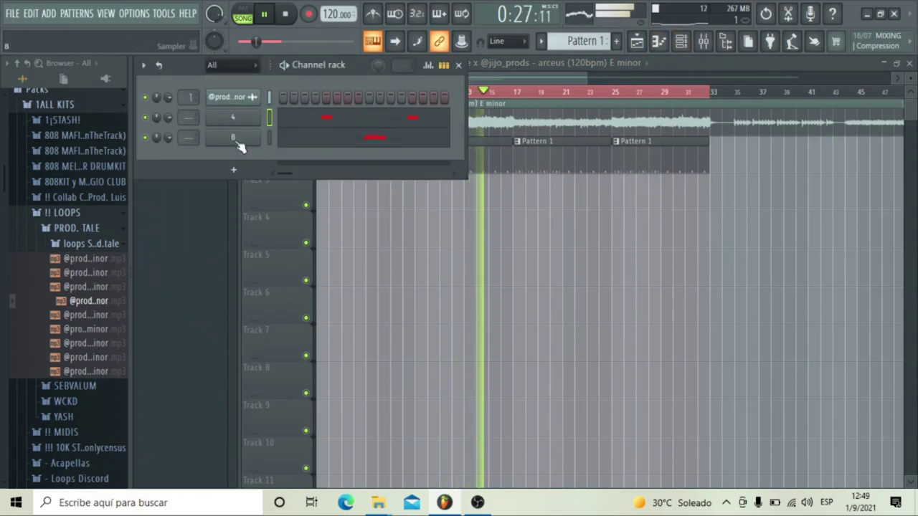
- Load the CLAP WOW sample from the mini stash's CLAPS folder onto channel 8
{"action": "left_click", "coordinate": [74, 216]}
{"action": "scroll", "coordinate": [71, 252], "scroll_direction": "down", "scroll_amount": 4}
{"action": "scroll", "coordinate": [75, 162], "scroll_direction": "up", "scroll_amount": 4}
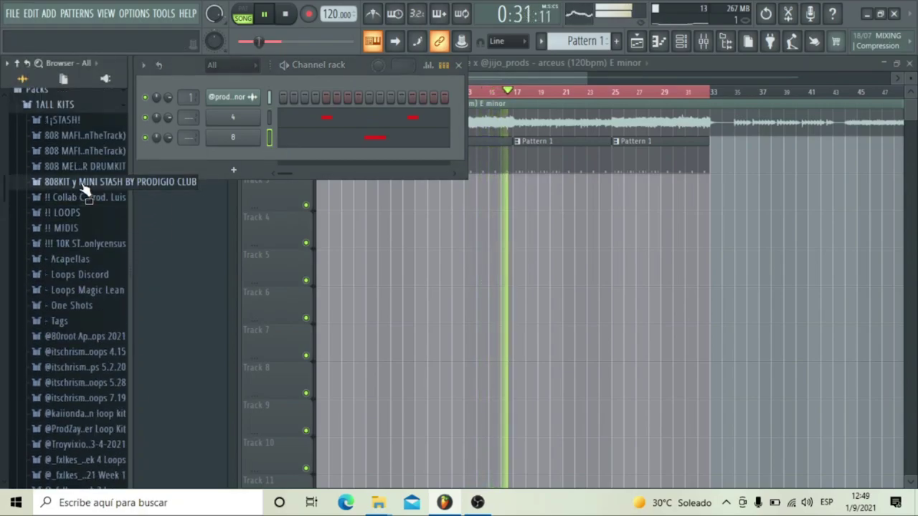
{"action": "left_click", "coordinate": [82, 183]}
{"action": "left_click", "coordinate": [75, 228]}
{"action": "left_click", "coordinate": [90, 300]}
{"action": "left_click_drag", "start_coordinate": [197, 189], "coordinate": [237, 154]}
- Raise the velocity of all CLAP WOW notes to maximum in the piano roll
{"action": "right_click", "coordinate": [247, 142]}
{"action": "left_click", "coordinate": [283, 145]}
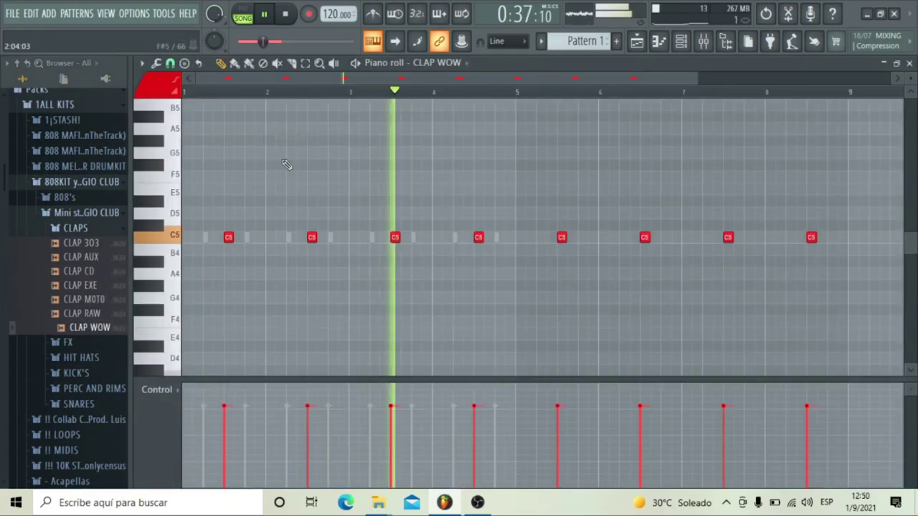
{"action": "key", "text": "ctrl+a"}
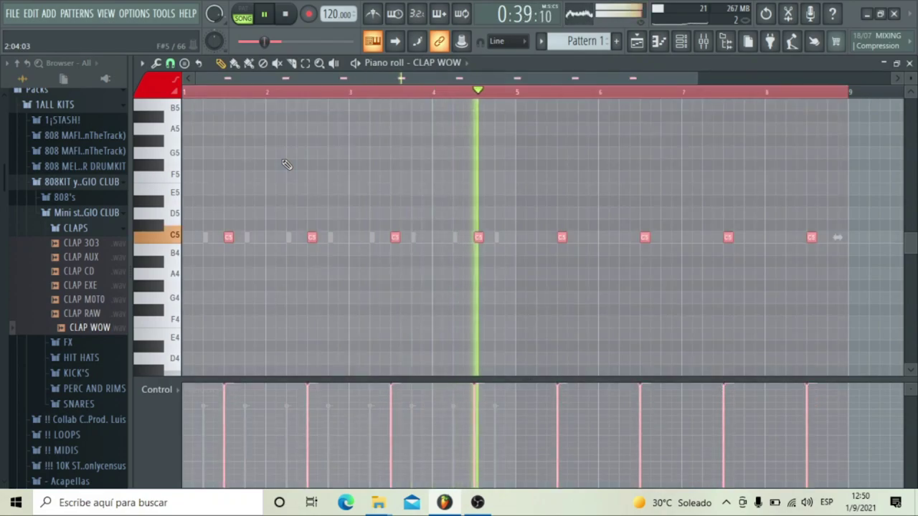
{"action": "key", "text": "ctrl+d"}
{"action": "left_click", "coordinate": [909, 64]}
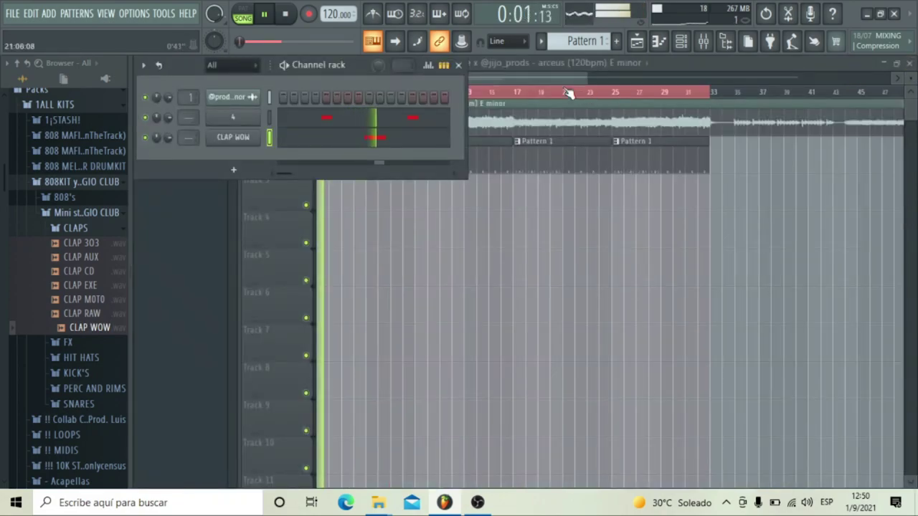
- Hide the channel rack and play the arrangement from bar 17
{"action": "key", "text": "F6"}
{"action": "left_click", "coordinate": [515, 98]}
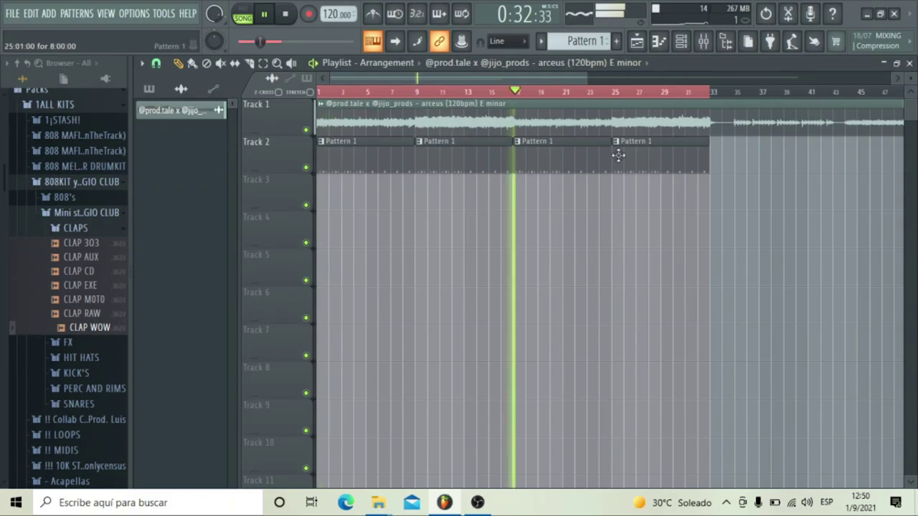
- Load the HH CLT0 sample from the HIT HATS folder onto channel 4 and fill the channel with a note every two steps
{"action": "left_click", "coordinate": [682, 43]}
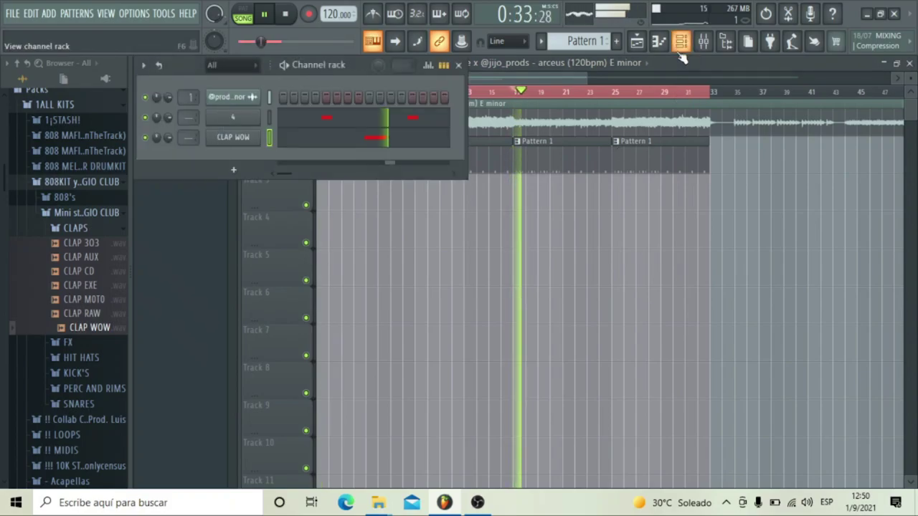
{"action": "left_click", "coordinate": [85, 226]}
{"action": "left_click", "coordinate": [81, 258]}
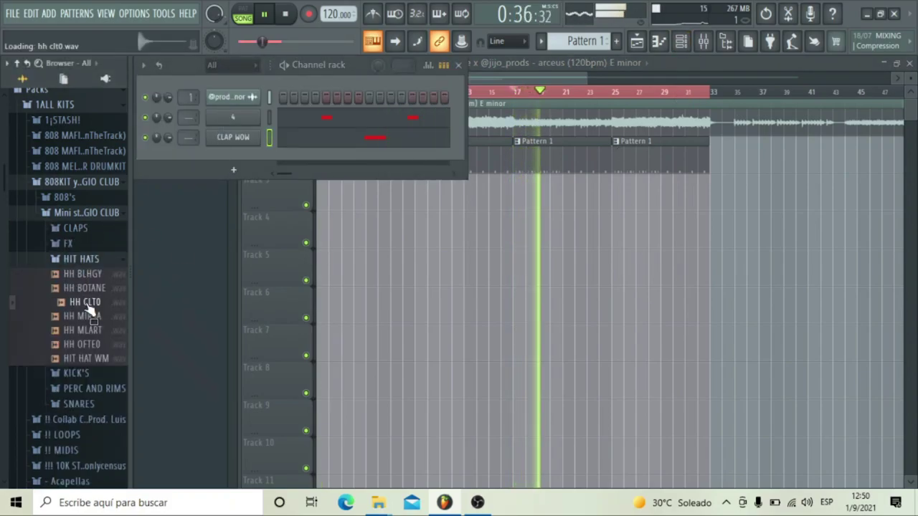
{"action": "left_click_drag", "start_coordinate": [243, 112], "coordinate": [242, 112]}
{"action": "right_click", "coordinate": [242, 112]}
{"action": "left_click", "coordinate": [425, 161]}
- Extend all HH CLT0 hi-hat notes in the piano roll with Quick legato so they join end to end
{"action": "right_click", "coordinate": [207, 116]}
{"action": "left_click", "coordinate": [226, 118]}
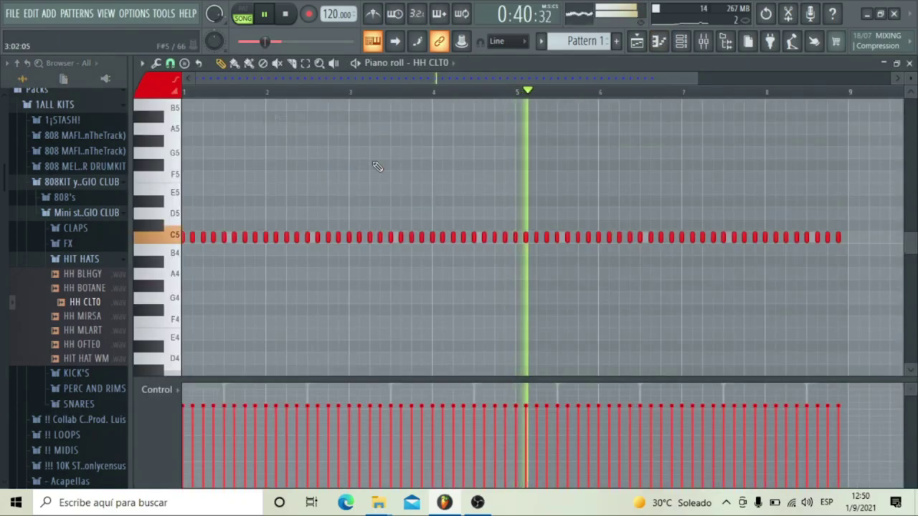
{"action": "key", "text": "ctrl+l"}
{"action": "left_click_drag", "start_coordinate": [698, 81], "coordinate": [469, 87]}
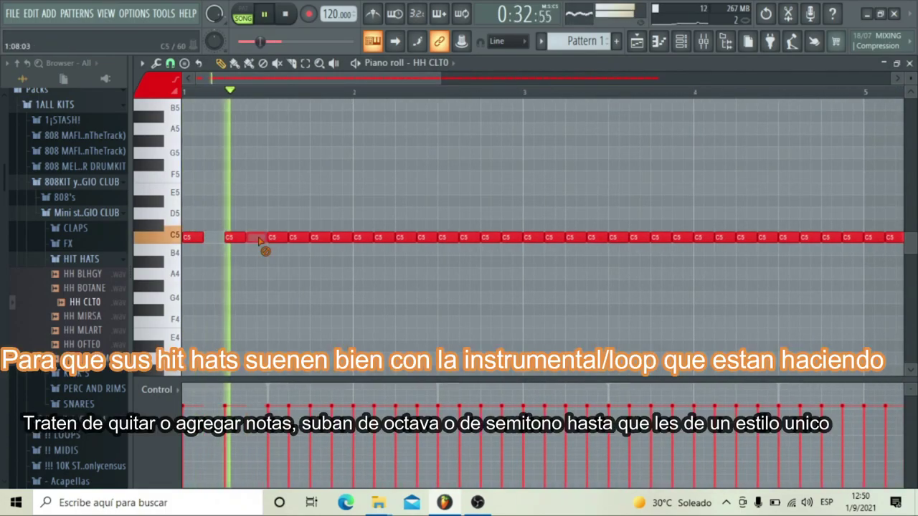
- Remove the sixth C5 hi-hat note in bar 1, keeping the gap after the first note
{"action": "right_click", "coordinate": [252, 239]}
{"action": "left_click", "coordinate": [256, 238]}
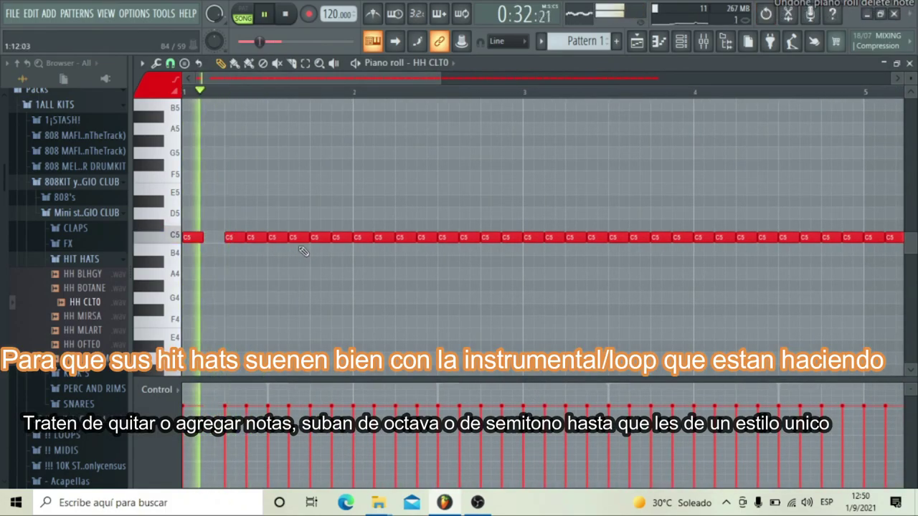
{"action": "key", "text": "space"}
{"action": "right_click", "coordinate": [294, 238]}
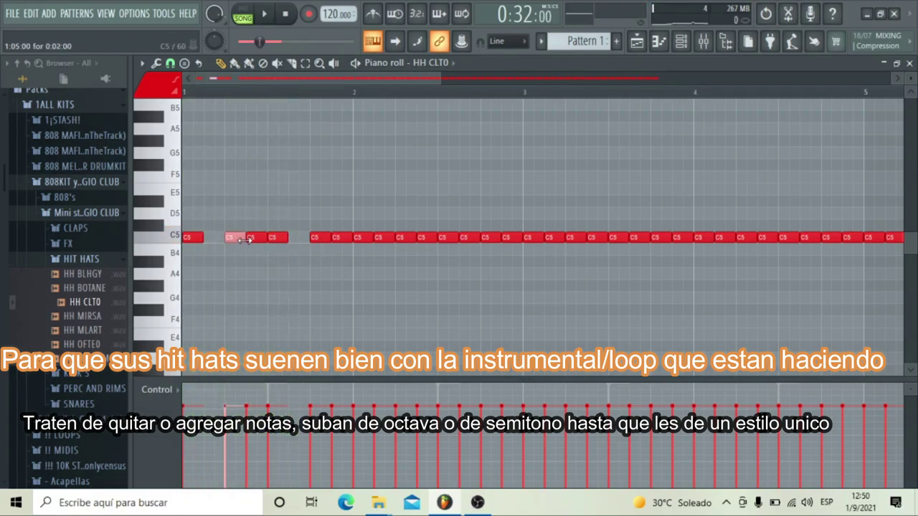
- Chop the hi-hat note on beat 2 of bar 1 into a two-note roll
{"action": "key", "text": "alt+u"}
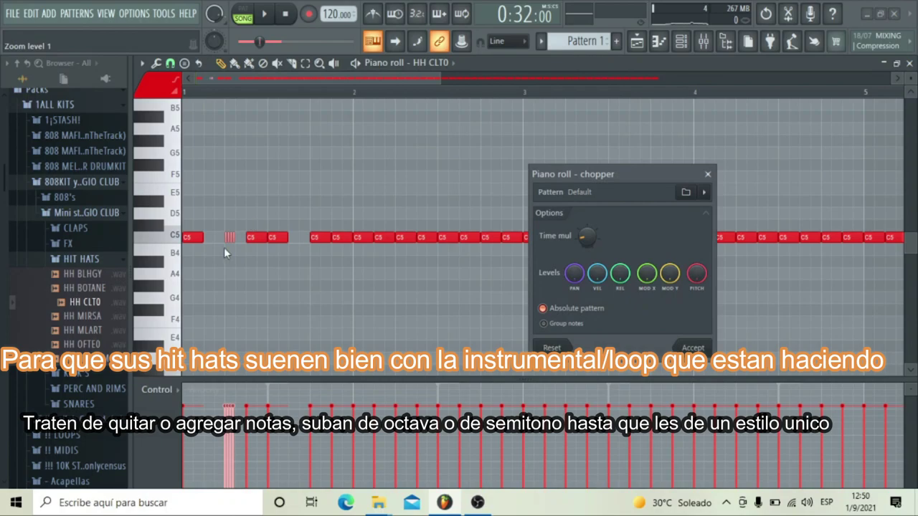
{"action": "scroll", "coordinate": [580, 241], "scroll_direction": "up", "scroll_amount": 1}
{"action": "key", "text": "space"}
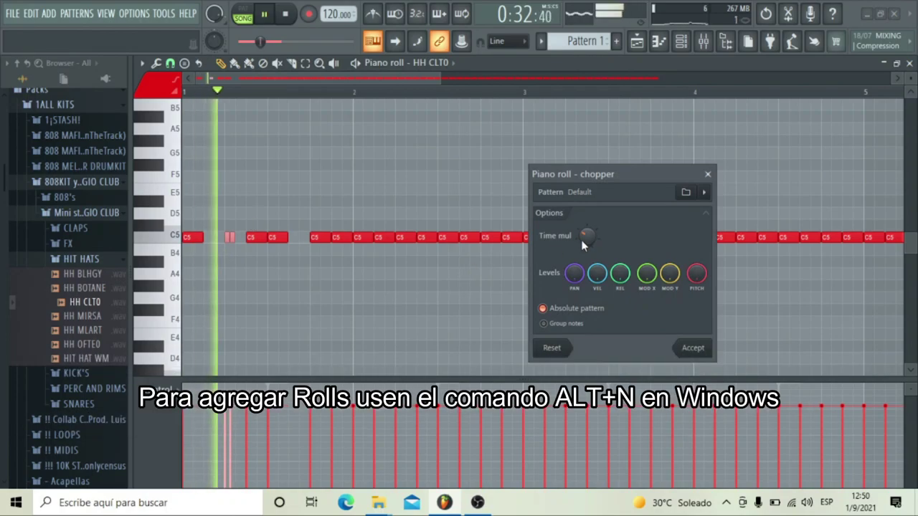
{"action": "key", "text": "Return"}
{"action": "key", "text": "ctrl+d"}
{"action": "key", "text": "space"}
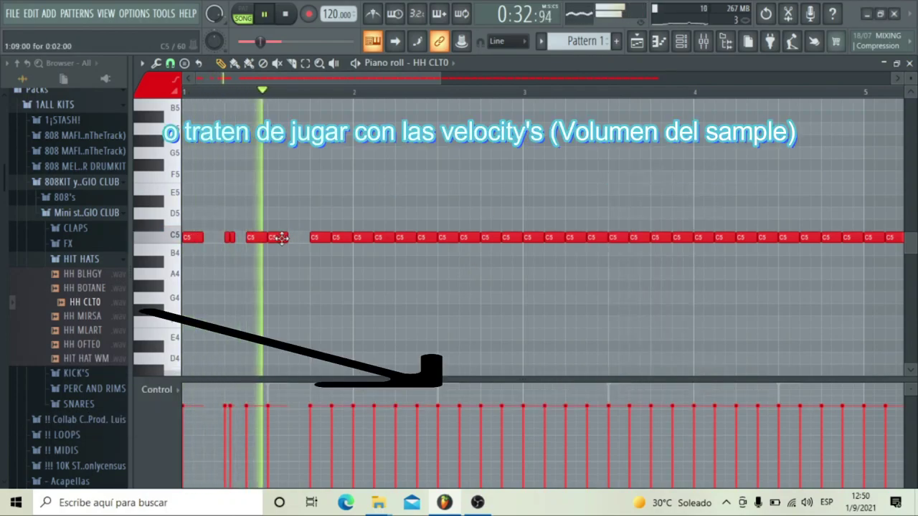
- Chop the hi-hat note on beat 3 of bar 1 into a four-note roll
{"action": "key", "text": "space"}
{"action": "key", "text": "alt+u"}
{"action": "key", "text": "space"}
{"action": "key", "text": "Return"}
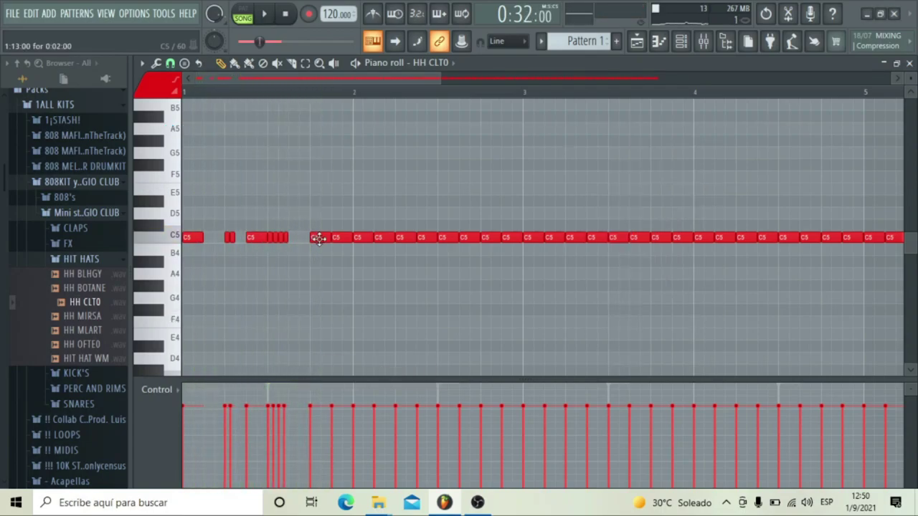
- Add a descending A#4, G#4, F#4, F4, D#4 run from late bar 1 into bar 2, plus two adjacent D#4 notes late in bar 2
{"action": "left_click", "coordinate": [315, 261]}
{"action": "left_click", "coordinate": [335, 285]}
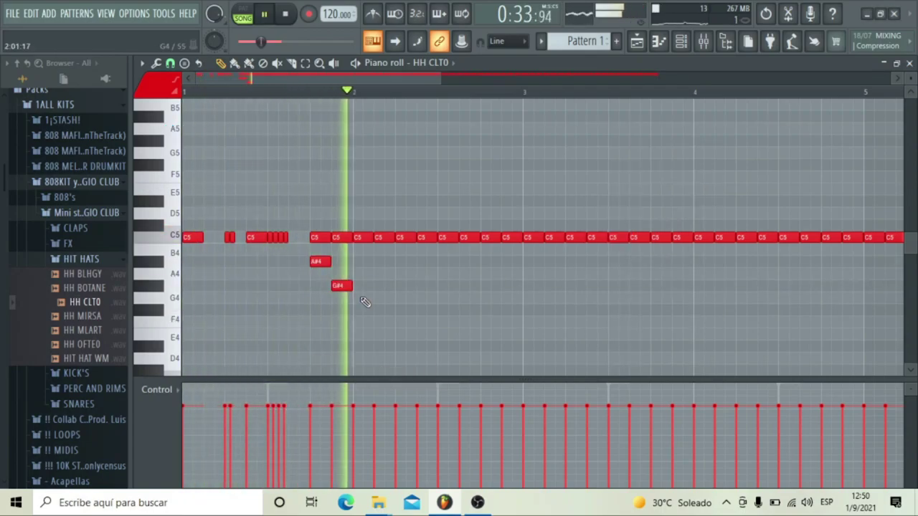
{"action": "left_click", "coordinate": [380, 321]}
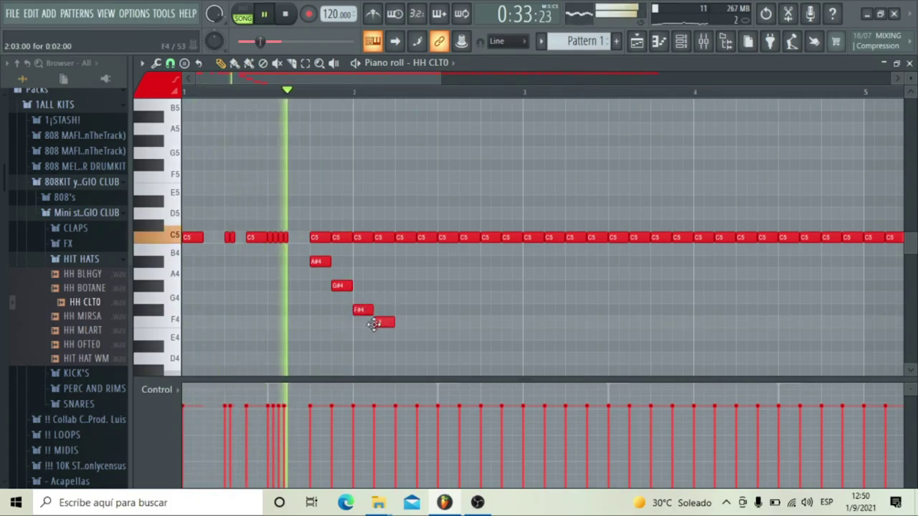
{"action": "left_click", "coordinate": [402, 347]}
{"action": "left_click", "coordinate": [402, 347]}
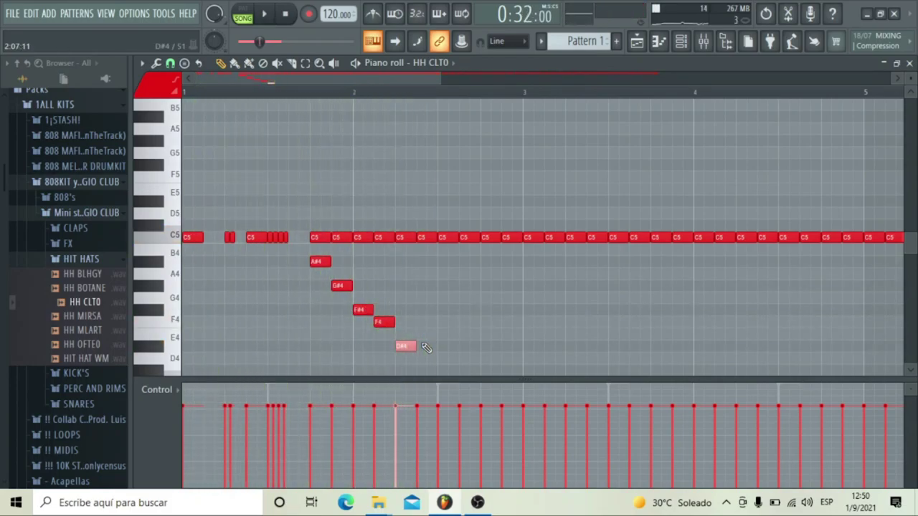
{"action": "left_click", "coordinate": [465, 347]}
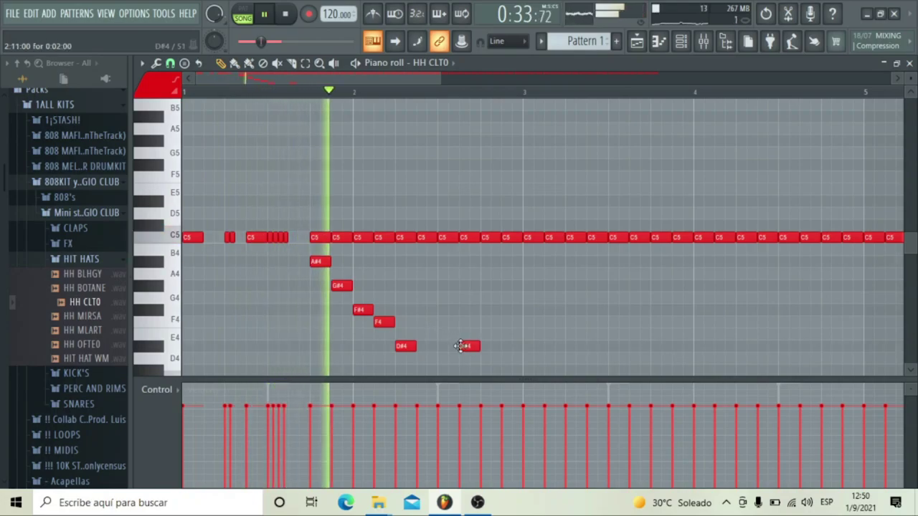
{"action": "left_click", "coordinate": [491, 347]}
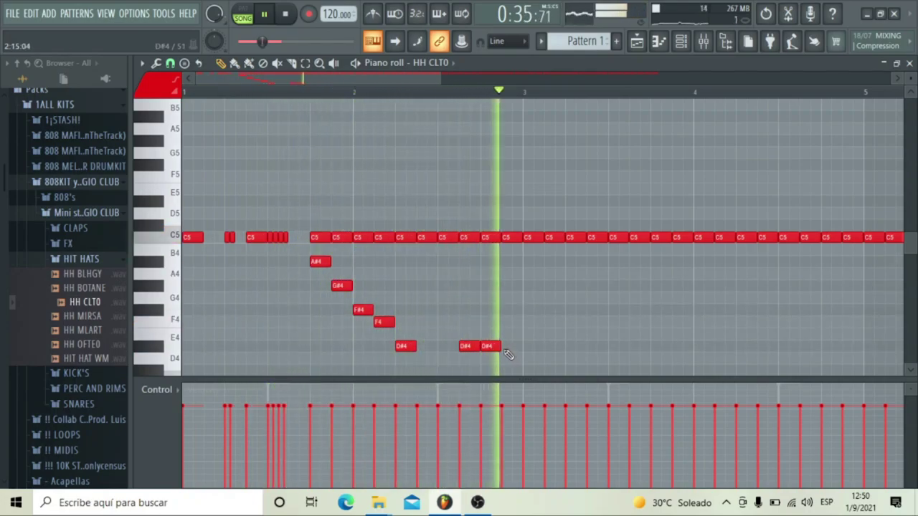
- Replace the plain hi-hats in bars 3 and 4 with a duplicate of the pattern from bars 1 and 2
{"action": "left_click_drag", "start_coordinate": [536, 265], "coordinate": [860, 183]}
{"action": "left_click_drag", "start_coordinate": [547, 372], "coordinate": [148, 178]}
{"action": "key", "text": "ctrl+b"}
{"action": "key", "text": "ctrl+d"}
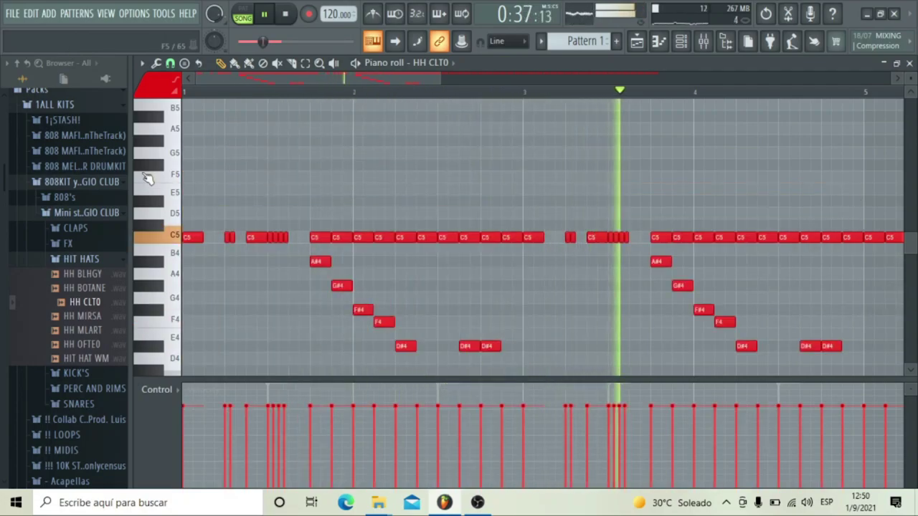
- Place two raised hi-hat notes at E5 and D#5 late in bar 4 and chop each into a four-note roll
{"action": "key", "text": "space"}
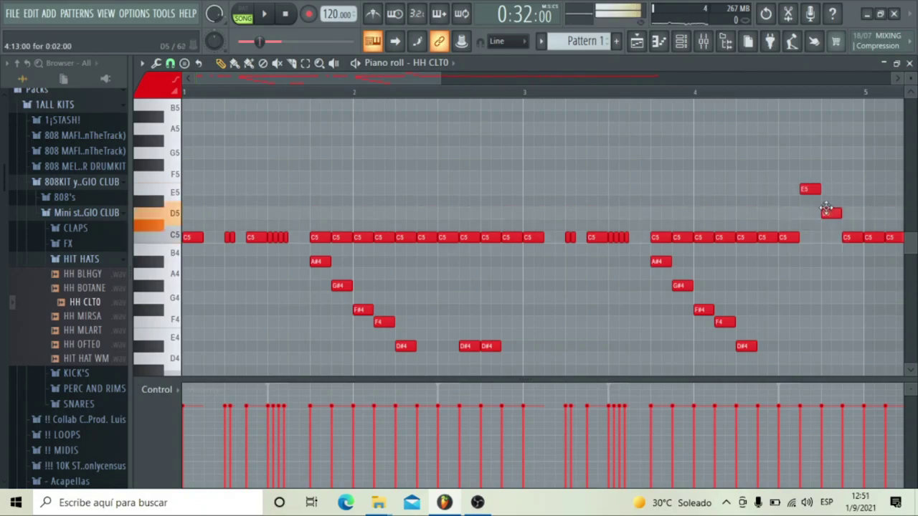
{"action": "key", "text": "alt+u"}
{"action": "key", "text": "space"}
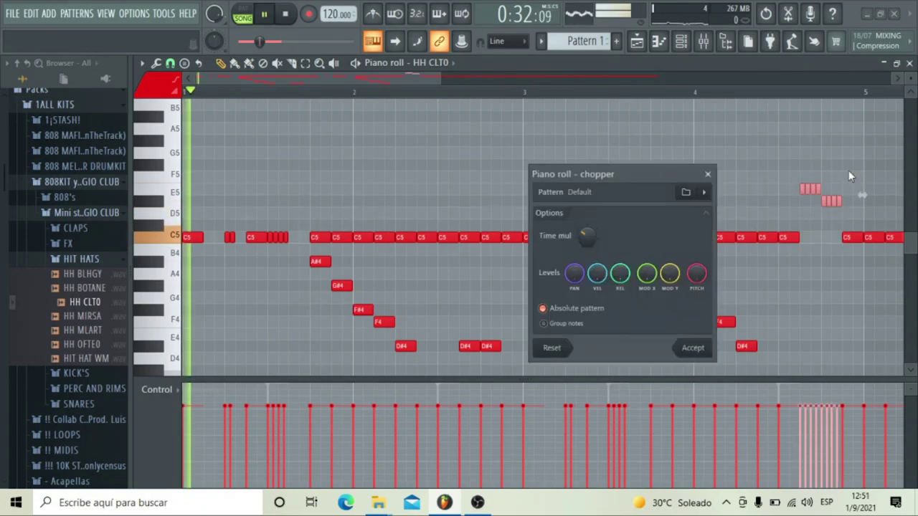
{"action": "key", "text": "Return"}
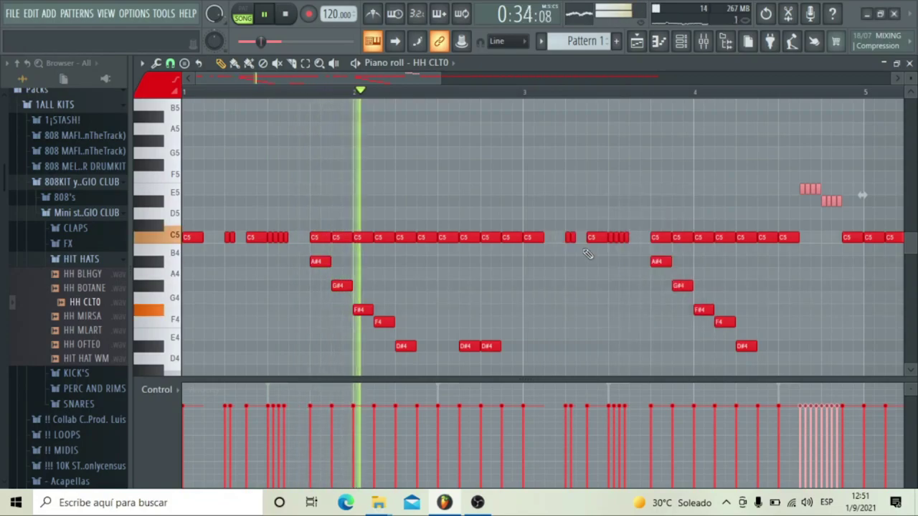
- Rearrange the chopped notes at the end of bar 4 into a semitone-by-semitone descending run from E5 to F4
{"action": "left_click", "coordinate": [641, 182], "text": "ctrl"}
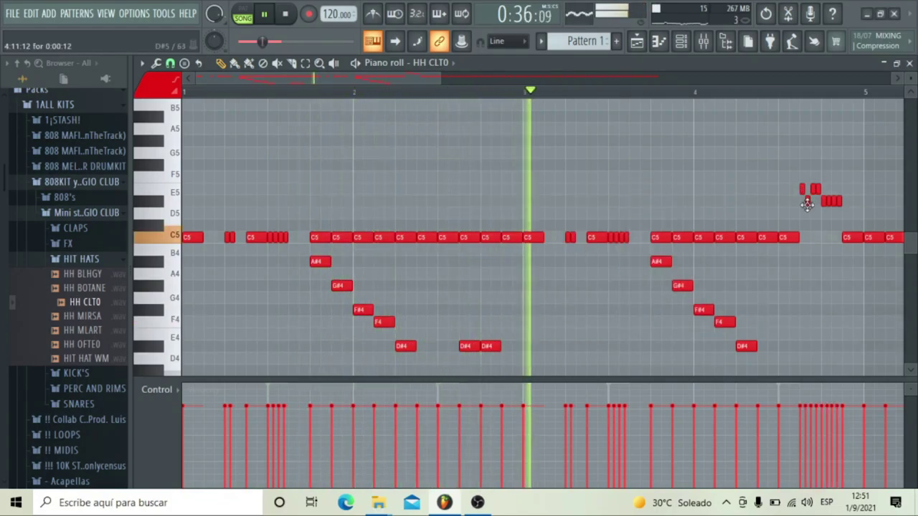
{"action": "left_click_drag", "start_coordinate": [808, 190], "coordinate": [820, 227]}
{"action": "right_click", "coordinate": [824, 203]}
{"action": "key", "text": "space"}
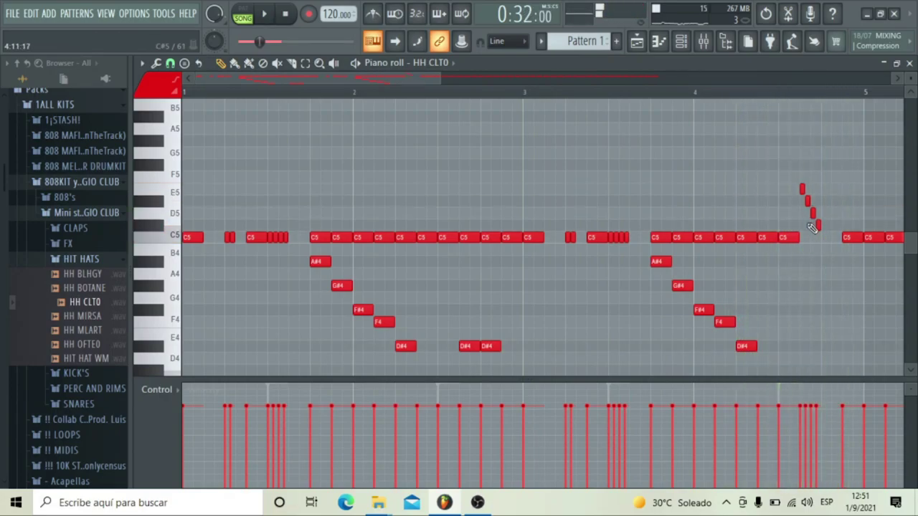
{"action": "key", "text": "space"}
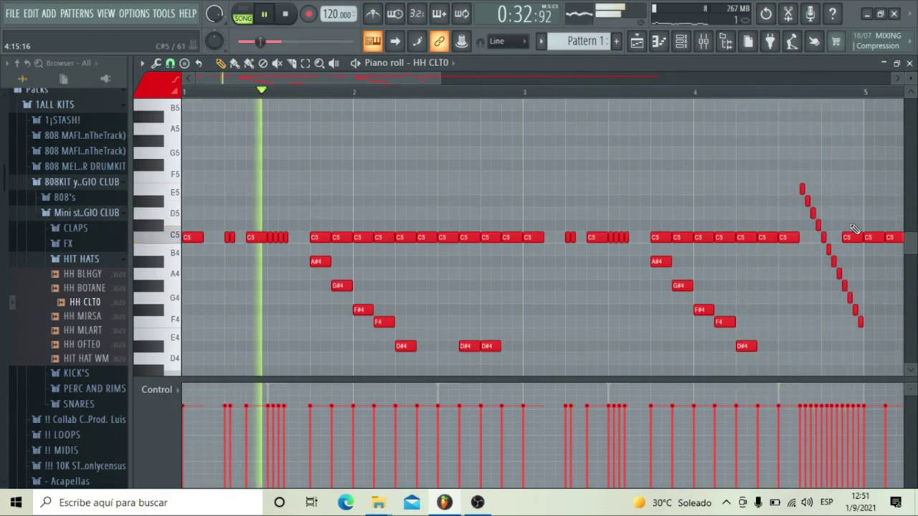
{"action": "scroll", "coordinate": [781, 163], "scroll_direction": "down", "scroll_amount": 3}
{"action": "scroll", "coordinate": [780, 163], "scroll_direction": "up", "scroll_amount": 2}
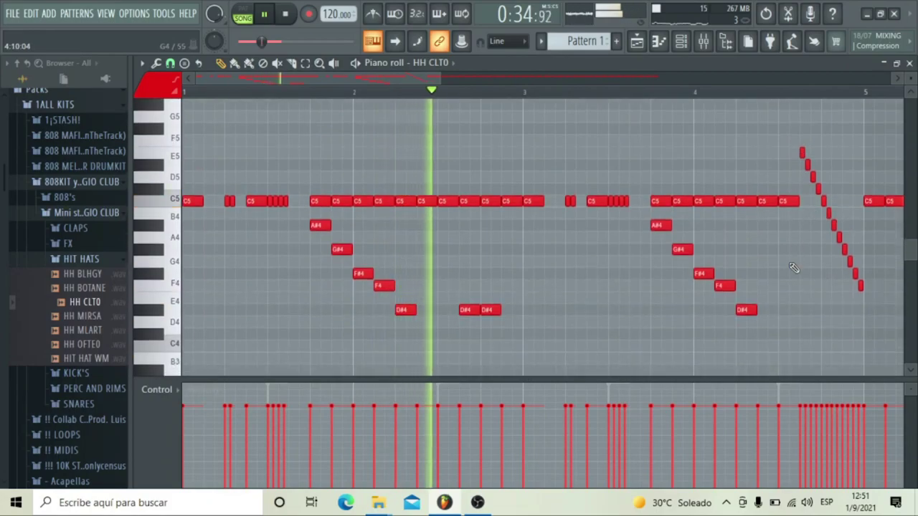
- Duplicate the descending run at the end of bar 4 one octave higher
{"action": "left_click_drag", "start_coordinate": [810, 301], "coordinate": [861, 113]}
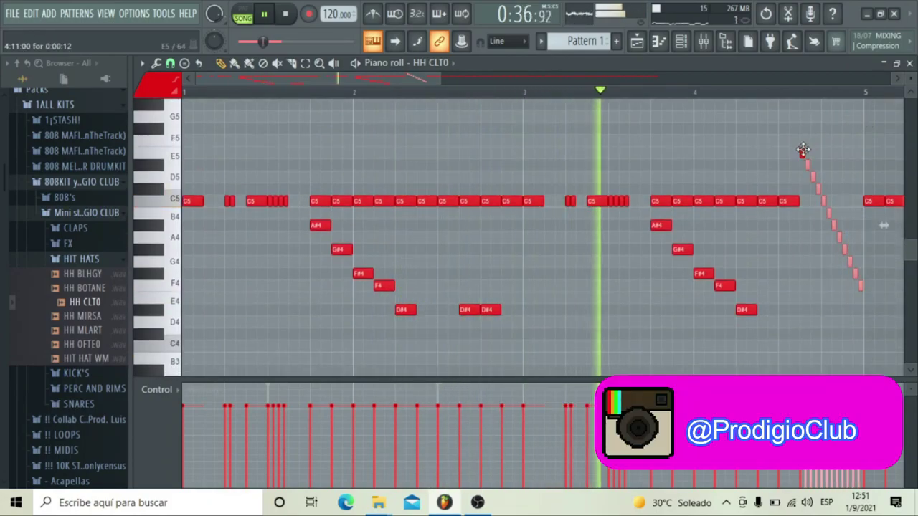
{"action": "key", "text": "ctrl+Up"}
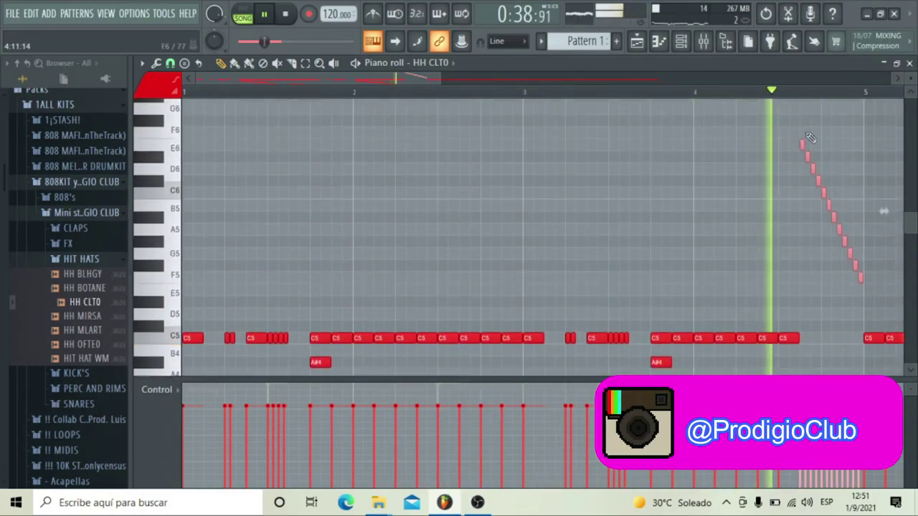
{"action": "scroll", "coordinate": [777, 143], "scroll_direction": "down", "scroll_amount": 5}
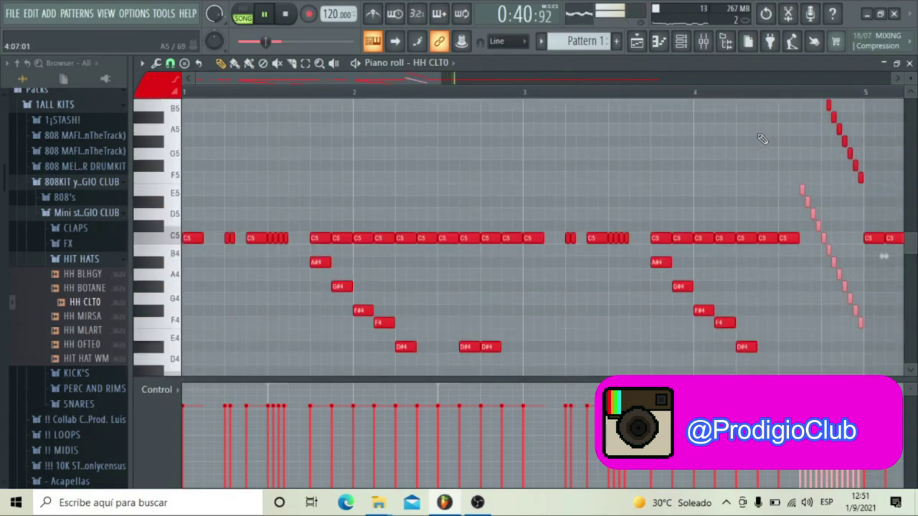
- Flip the lower run at the end of bar 4 horizontally so it ascends
{"action": "key", "text": "alt+y"}
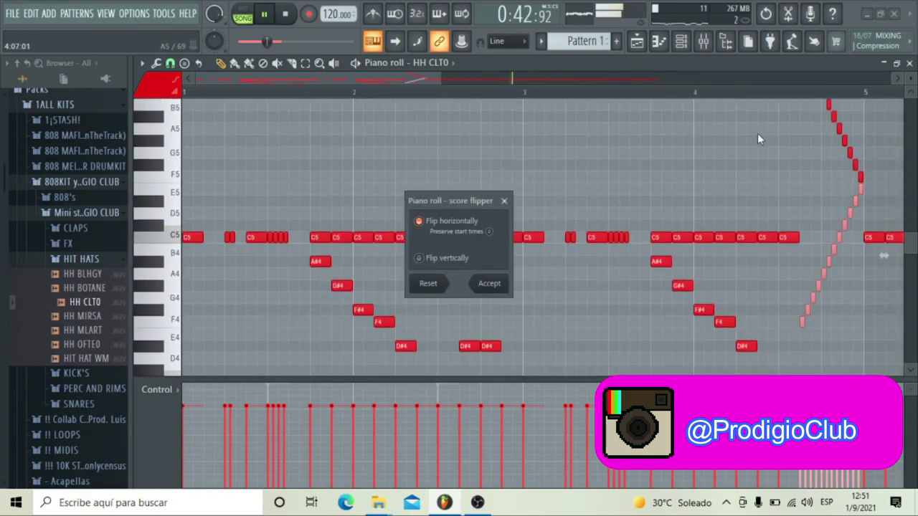
{"action": "key", "text": "Return"}
{"action": "scroll", "coordinate": [775, 157], "scroll_direction": "up", "scroll_amount": 3}
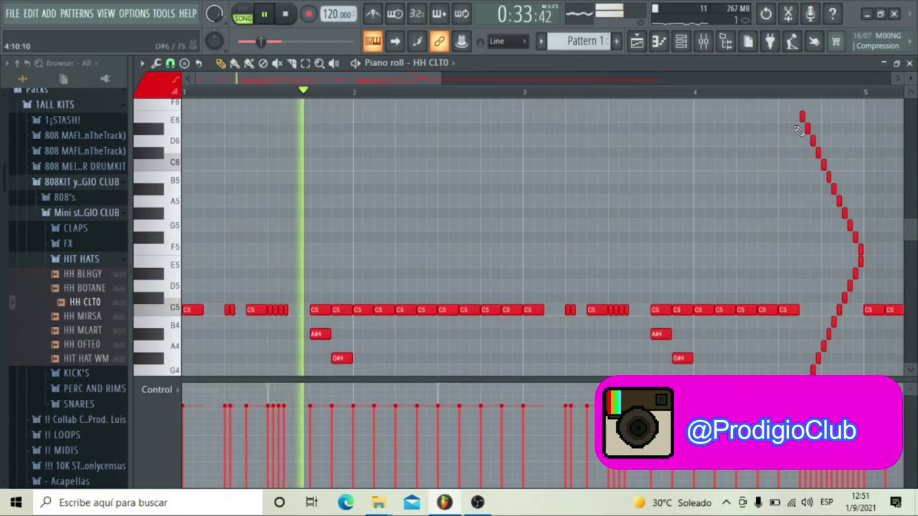
- Transpose the two mirrored runs down to meet around C5, with the upper run starting at C6 and the lower one ending at B4
{"action": "left_click_drag", "start_coordinate": [800, 255], "coordinate": [887, 99]}
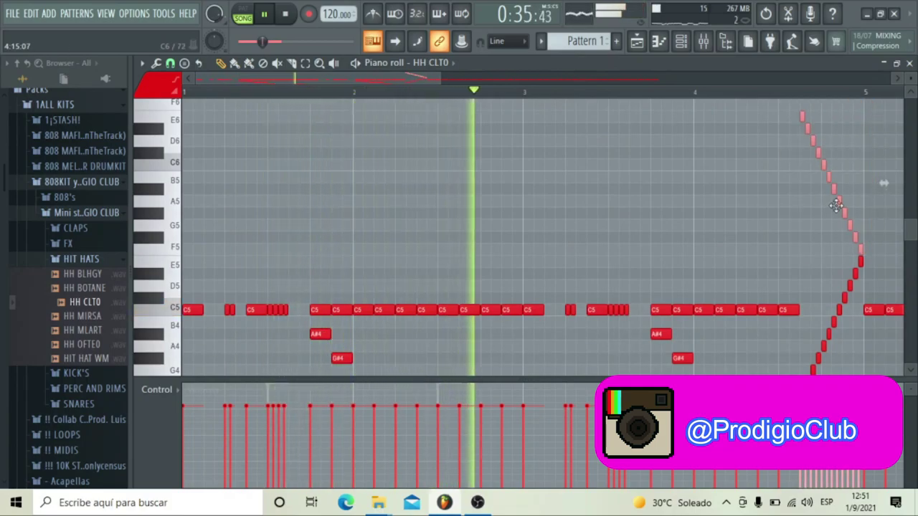
{"action": "scroll", "coordinate": [818, 316], "scroll_direction": "down", "scroll_amount": 3}
{"action": "left_click_drag", "start_coordinate": [801, 326], "coordinate": [884, 184]}
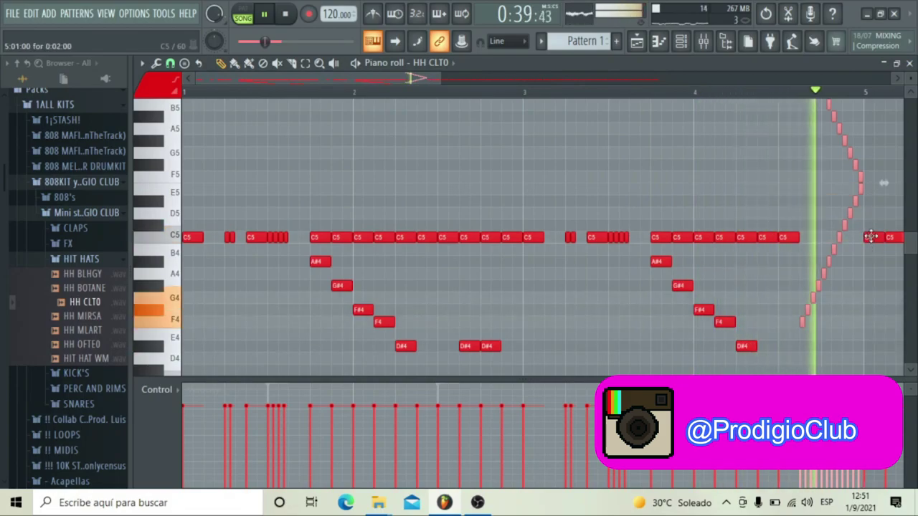
{"action": "key", "text": "shift+Down"}
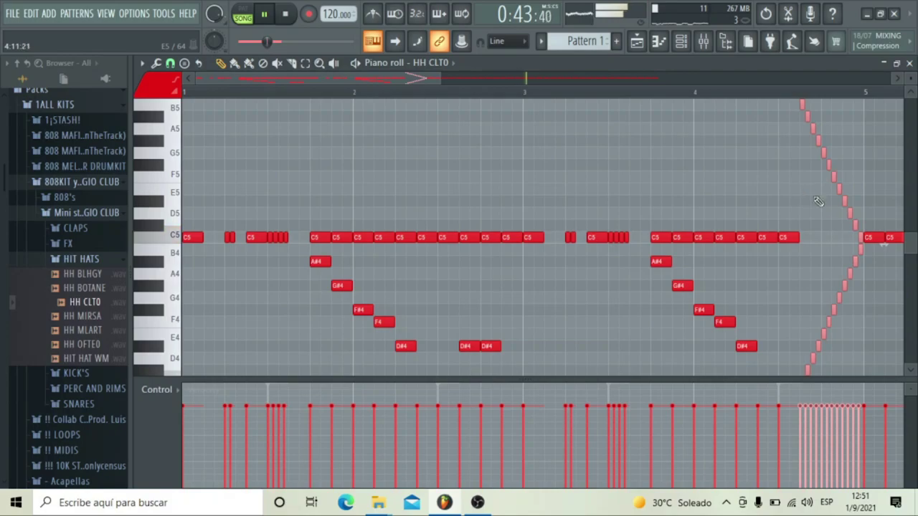
{"action": "left_click_drag", "start_coordinate": [806, 242], "coordinate": [872, 105]}
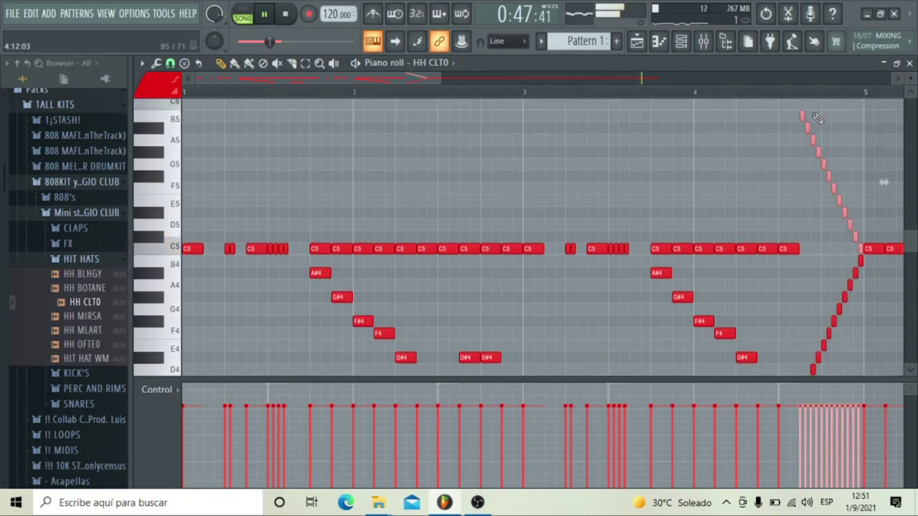
{"action": "left_click", "coordinate": [777, 216], "text": "ctrl"}
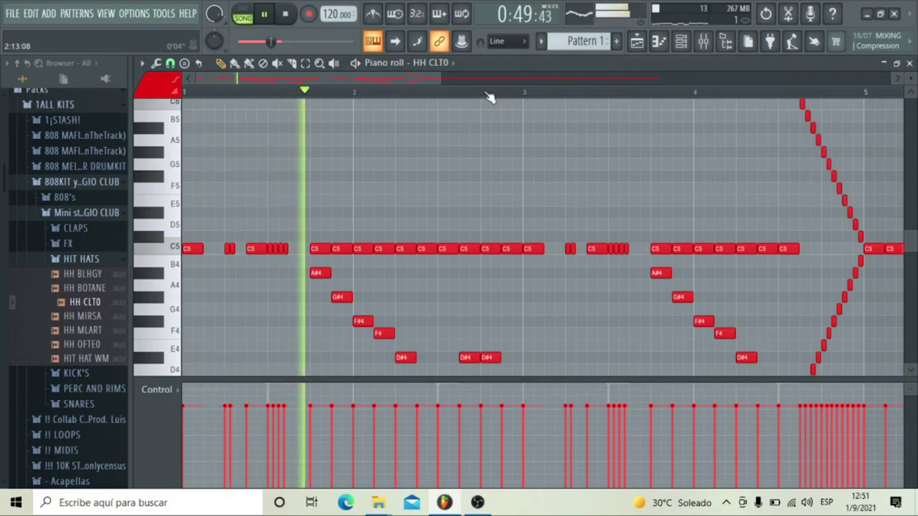
- Replace the plain hi-hats in bars 5 to 8 with a duplicate of the finished pattern from bars 1 to 4
{"action": "scroll", "coordinate": [486, 92], "scroll_direction": "down", "scroll_amount": 3}
{"action": "scroll", "coordinate": [486, 93], "scroll_direction": "down", "scroll_amount": 2}
{"action": "scroll", "coordinate": [446, 290], "scroll_direction": "up", "scroll_amount": 2}
{"action": "scroll", "coordinate": [448, 287], "scroll_direction": "down", "scroll_amount": 3}
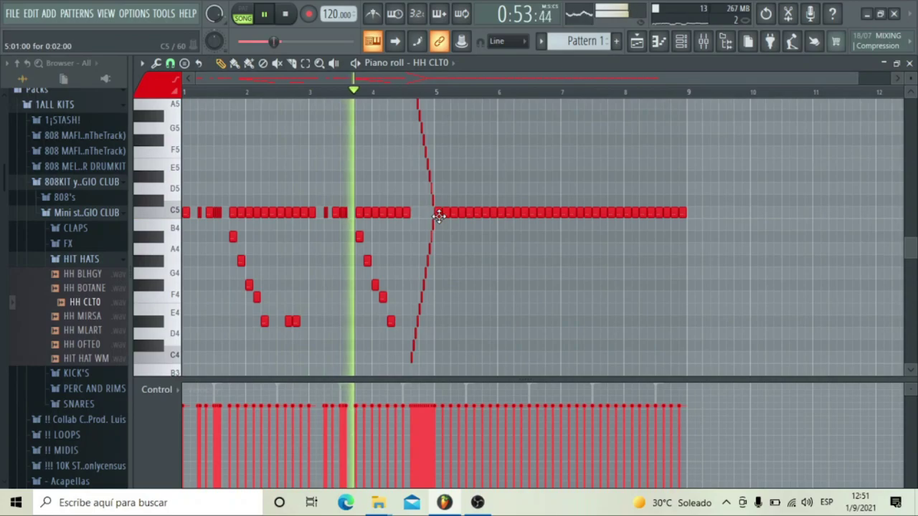
{"action": "key", "text": "ctrl+l"}
{"action": "left_click", "coordinate": [439, 215], "text": "ctrl"}
{"action": "left_click_drag", "start_coordinate": [439, 218], "coordinate": [701, 214]}
{"action": "key", "text": "Delete"}
{"action": "key", "text": "ctrl+b"}
{"action": "left_click", "coordinate": [701, 213]}
- Slightly lower the velocity of the mirrored hi-hat runs at the end of bar 4
{"action": "scroll", "coordinate": [636, 220], "scroll_direction": "up", "scroll_amount": 3}
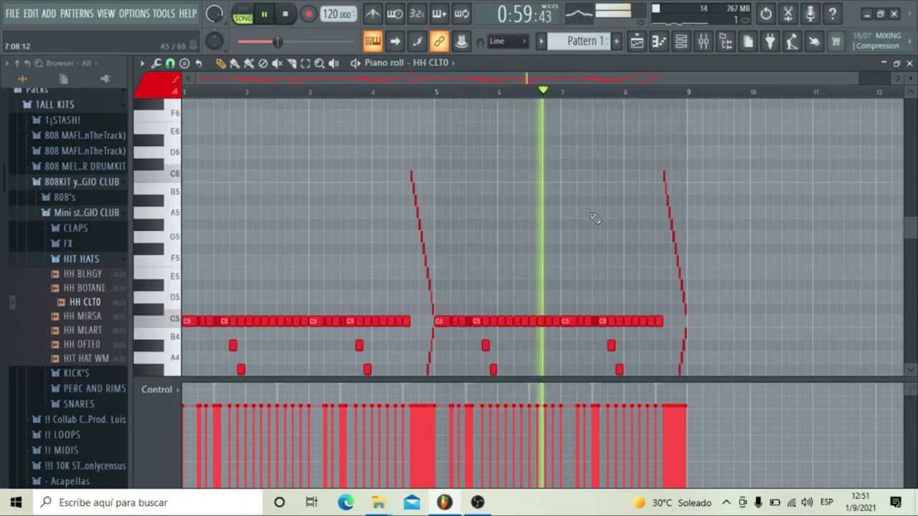
{"action": "scroll", "coordinate": [531, 213], "scroll_direction": "down", "scroll_amount": 3}
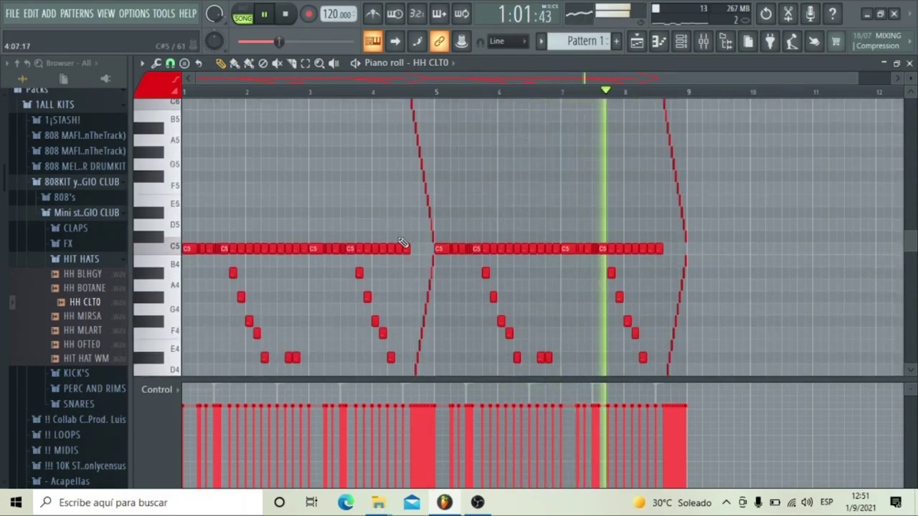
{"action": "left_click_drag", "start_coordinate": [399, 241], "coordinate": [503, 118]}
{"action": "scroll", "coordinate": [509, 122], "scroll_direction": "up", "scroll_amount": 2}
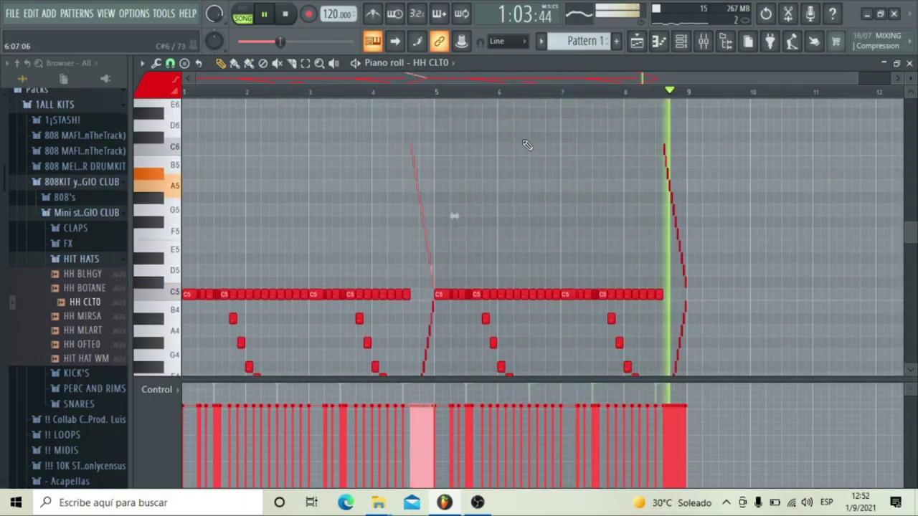
{"action": "scroll", "coordinate": [512, 180], "scroll_direction": "down", "scroll_amount": 4}
{"action": "left_click_drag", "start_coordinate": [413, 311], "coordinate": [438, 211]}
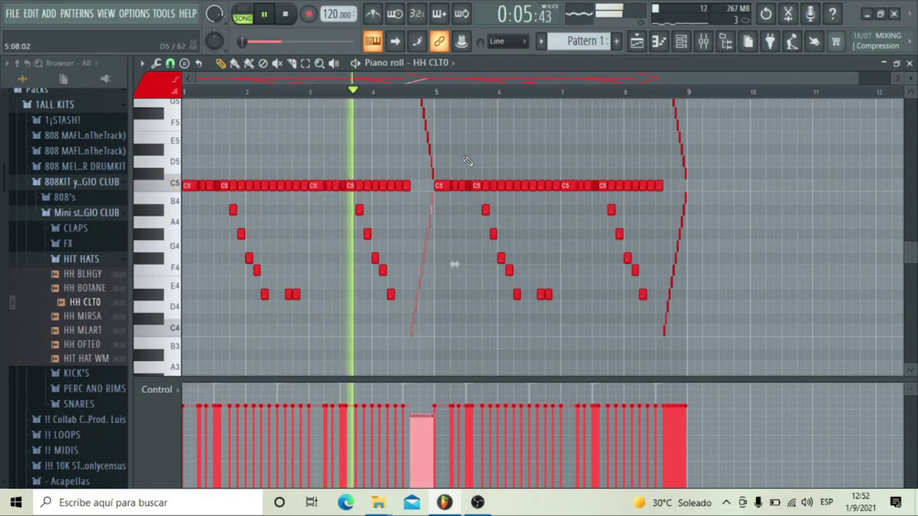
{"action": "left_click", "coordinate": [481, 152], "text": "ctrl"}
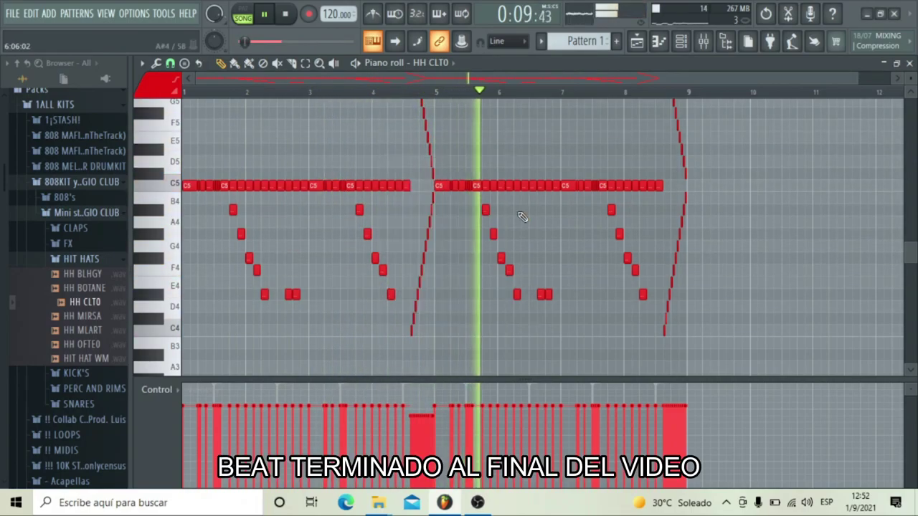
- Replace the hi-hats in bars 5 to 8 with a fresh duplicate of bars 1 to 4, including the quieter end runs
{"action": "key", "text": "space"}
{"action": "left_click_drag", "start_coordinate": [436, 94], "coordinate": [672, 101]}
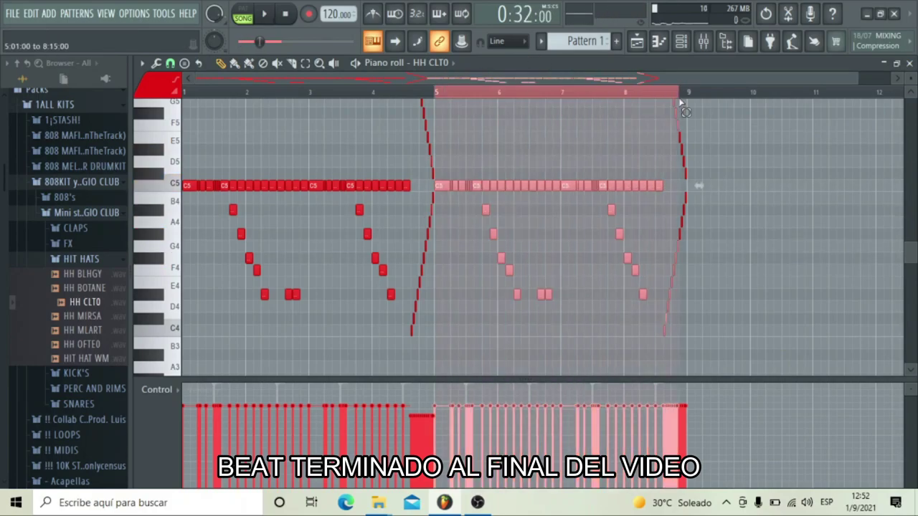
{"action": "key", "text": "Delete"}
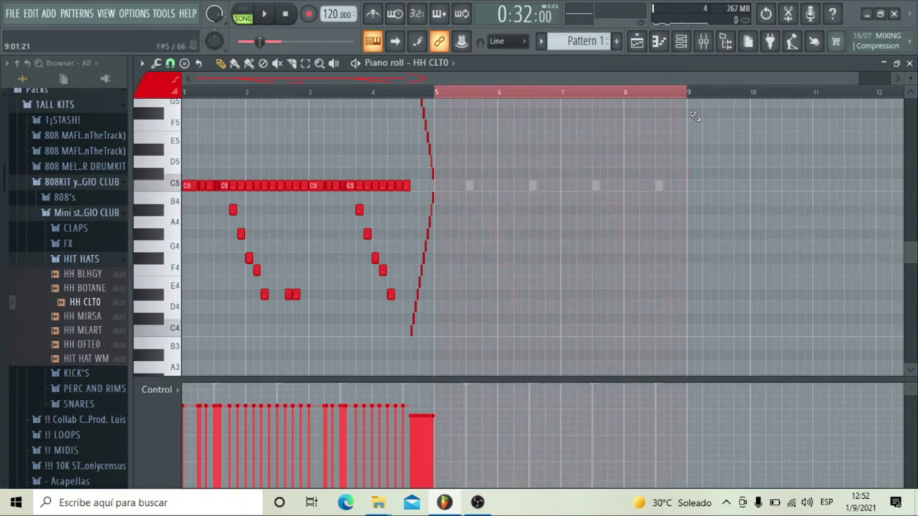
{"action": "key", "text": "ctrl+b"}
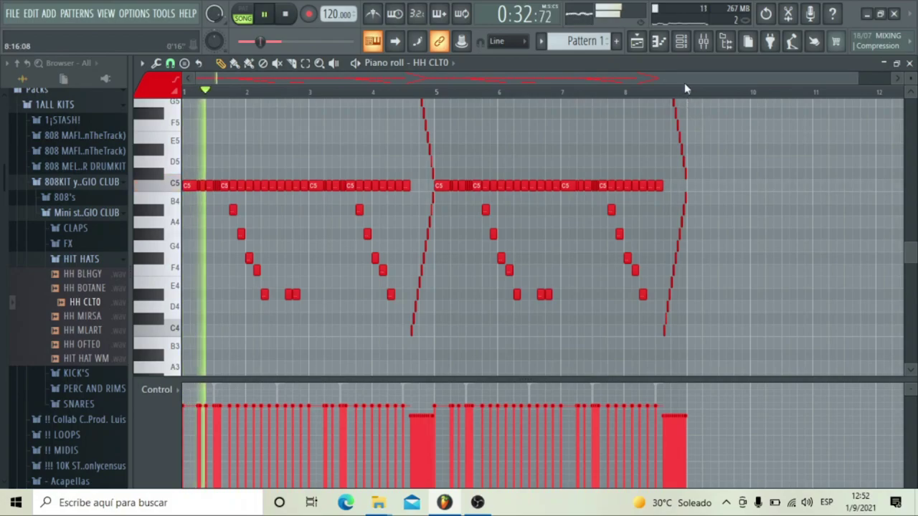
{"action": "left_click_drag", "start_coordinate": [857, 80], "coordinate": [688, 81]}
- Audition the rim samples in the kit's PERC AND RIMS folder and add RIM ICON as a new channel
{"action": "left_click", "coordinate": [101, 259]}
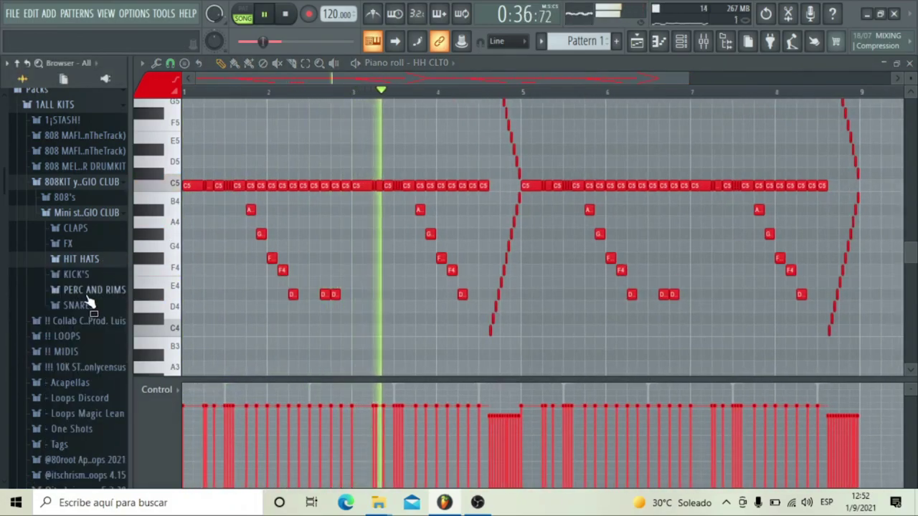
{"action": "left_click", "coordinate": [78, 290]}
{"action": "left_click", "coordinate": [83, 361]}
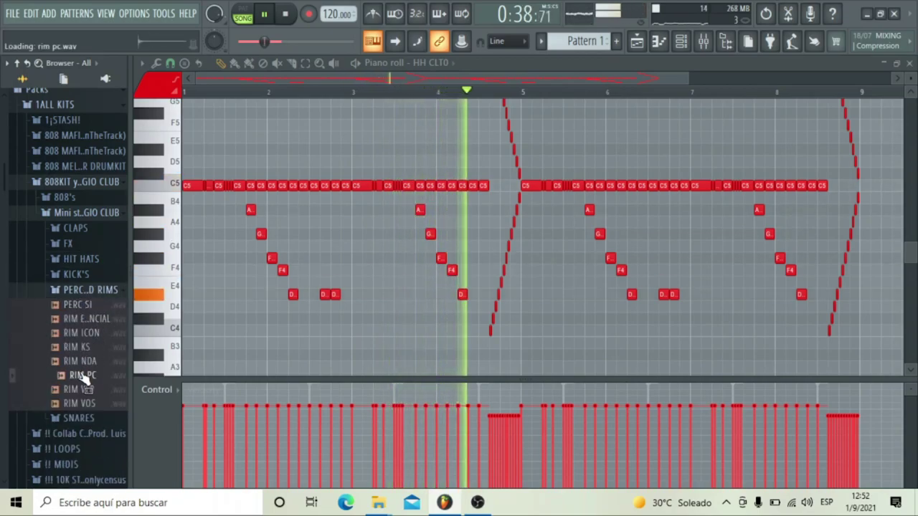
{"action": "left_click", "coordinate": [94, 403]}
{"action": "left_click", "coordinate": [88, 332]}
{"action": "left_click", "coordinate": [87, 319]}
{"action": "left_click", "coordinate": [87, 347]}
{"action": "left_click_drag", "start_coordinate": [88, 335], "coordinate": [249, 159]}
- Place RIM ICON C5 notes on the third beat of bars 2 and 4, and duplicate them into bars 5 to 8
{"action": "right_click", "coordinate": [251, 159]}
{"action": "left_click", "coordinate": [273, 162]}
{"action": "left_click", "coordinate": [314, 185]}
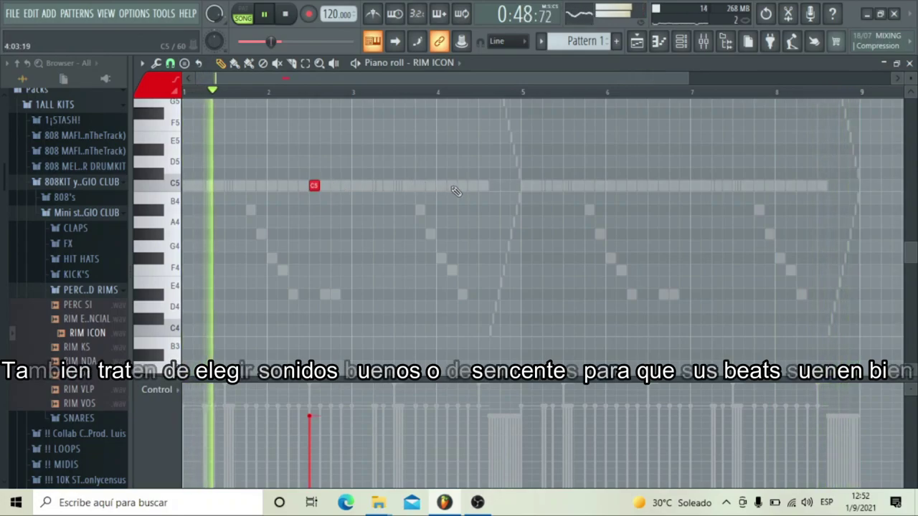
{"action": "left_click", "coordinate": [484, 186]}
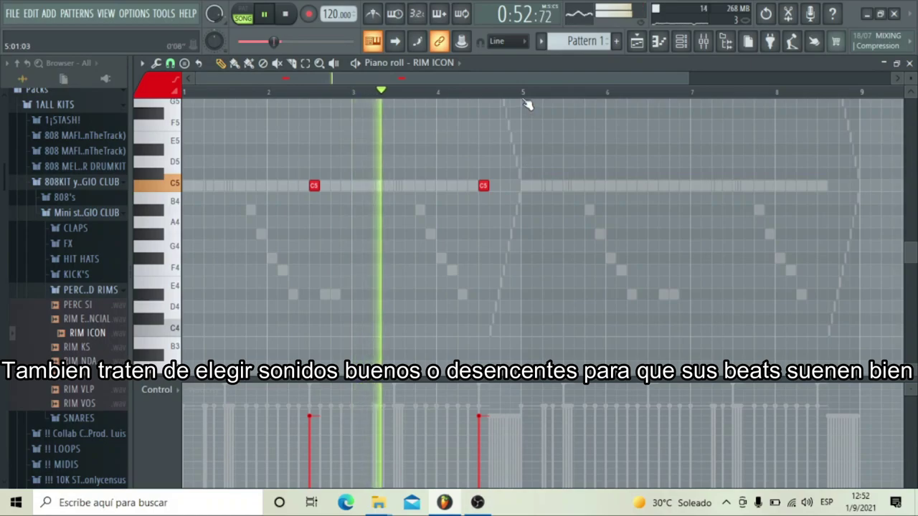
{"action": "key", "text": "ctrl+a"}
{"action": "key", "text": "ctrl+b"}
{"action": "key", "text": "ctrl+d"}
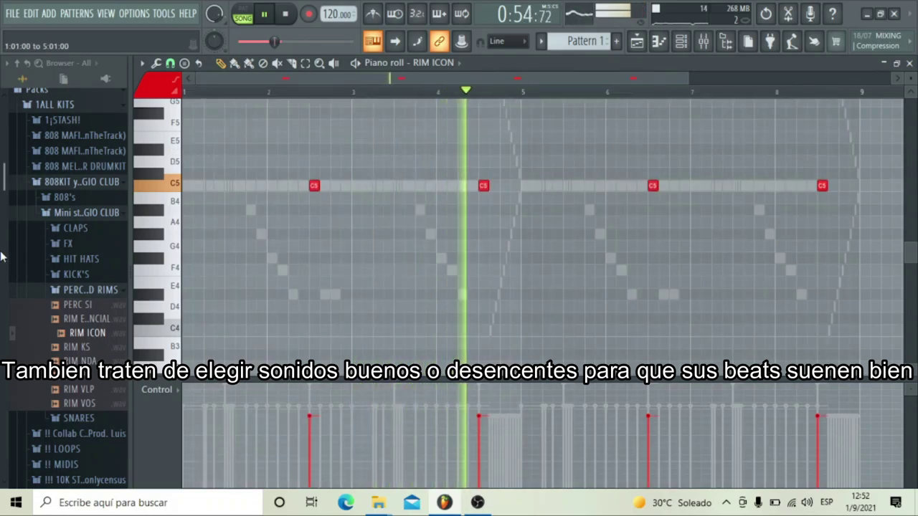
- Audition several samples in the kit's 808's folder and add 808 PAULA as a new channel
{"action": "left_click", "coordinate": [51, 289]}
{"action": "left_click", "coordinate": [76, 228]}
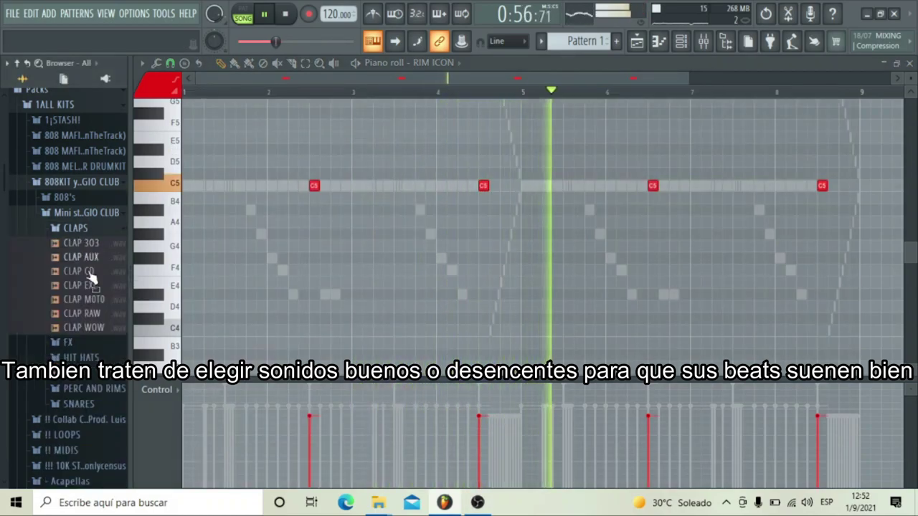
{"action": "left_click", "coordinate": [87, 198]}
{"action": "left_click", "coordinate": [84, 236]}
{"action": "left_click", "coordinate": [81, 295]}
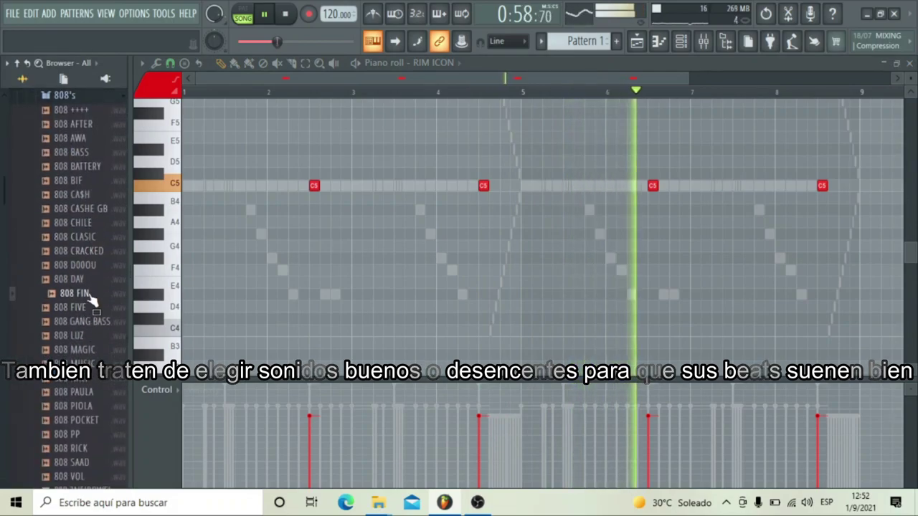
{"action": "left_click", "coordinate": [90, 241]}
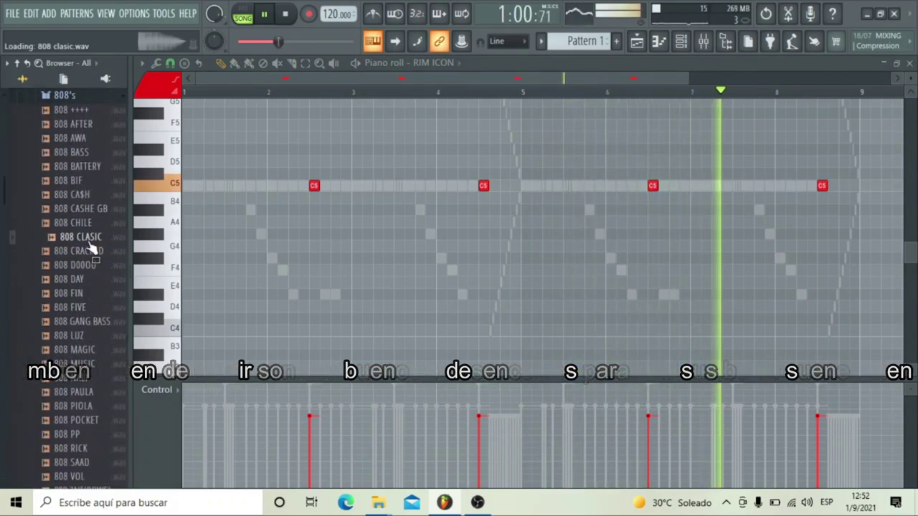
{"action": "left_click", "coordinate": [76, 336]}
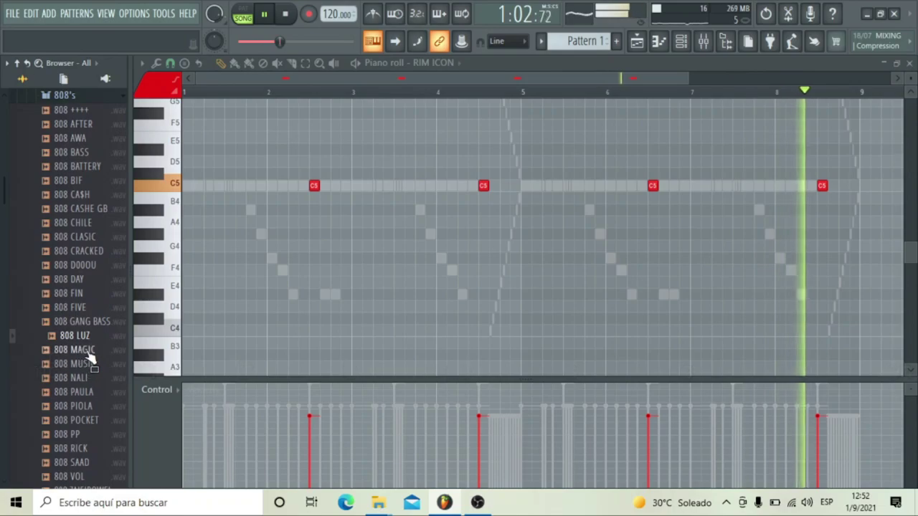
{"action": "left_click", "coordinate": [92, 393]}
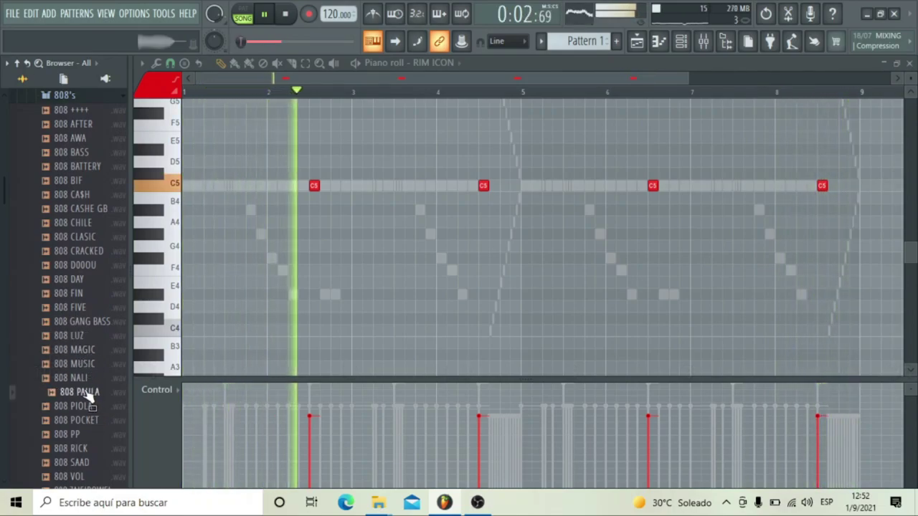
{"action": "left_click_drag", "start_coordinate": [93, 400], "coordinate": [244, 179]}
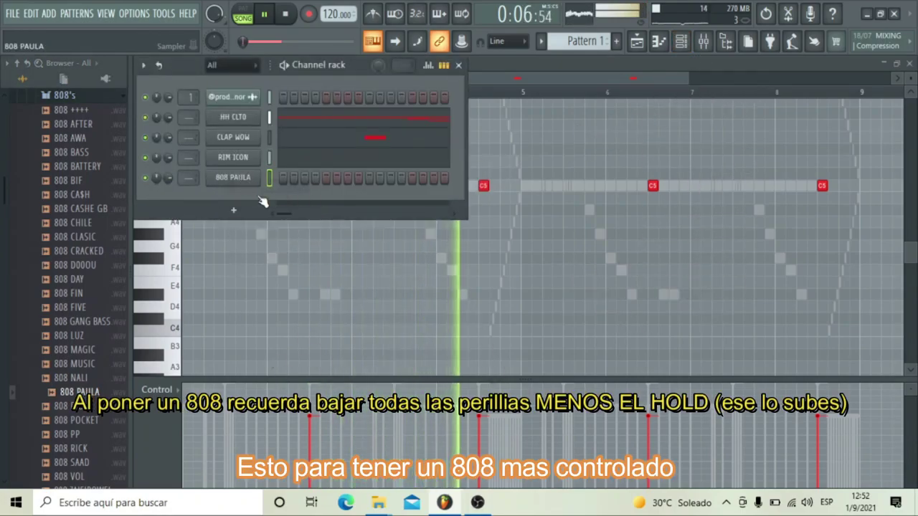
- Enable the volume envelope of 808 PAULA with its release at minimum, and make the channel cut itself
{"action": "left_click", "coordinate": [248, 179]}
{"action": "left_click", "coordinate": [206, 169]}
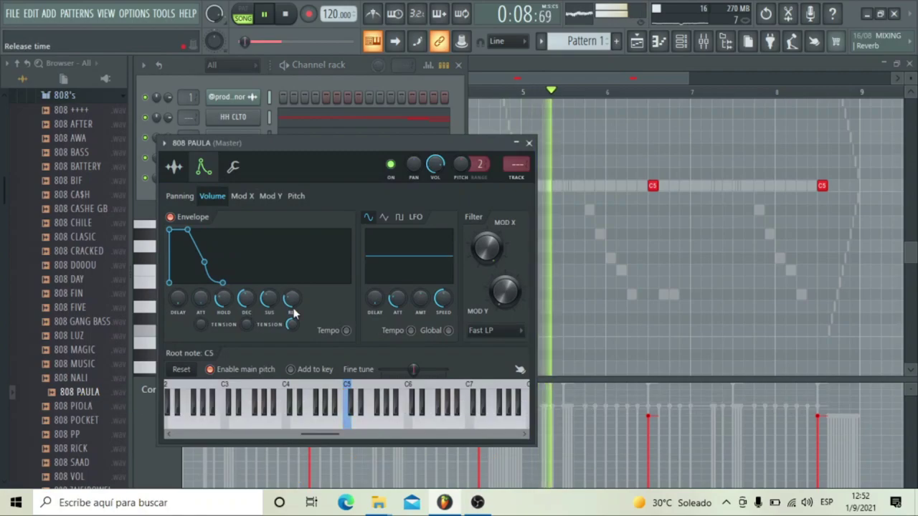
{"action": "left_click", "coordinate": [232, 167]}
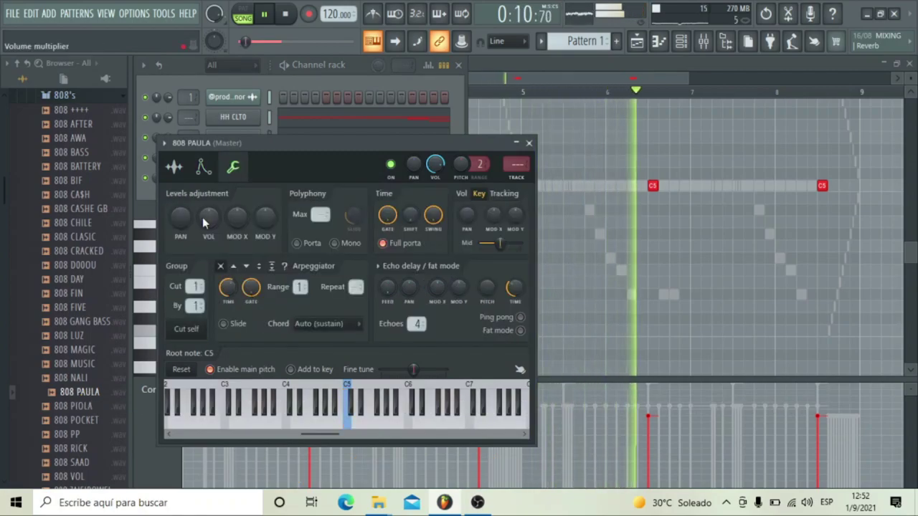
{"action": "left_click", "coordinate": [204, 166]}
{"action": "left_click", "coordinate": [530, 144]}
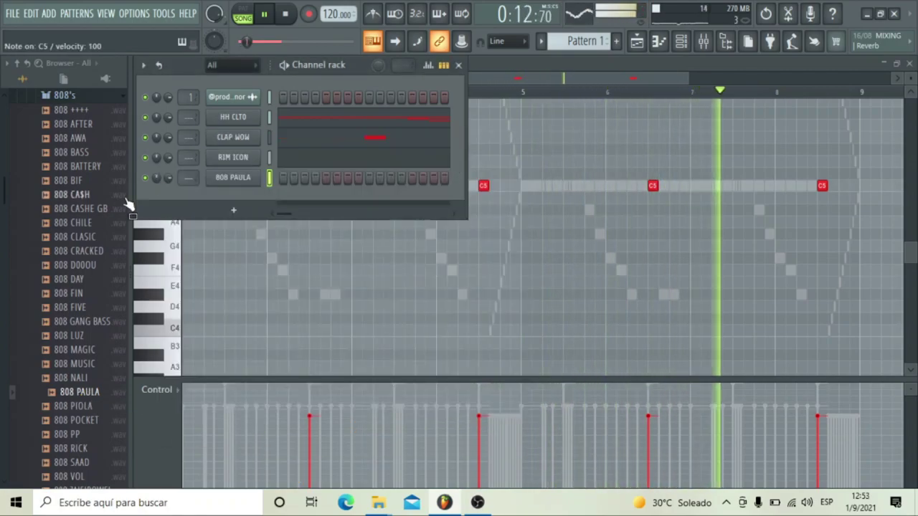
{"action": "right_click", "coordinate": [249, 184]}
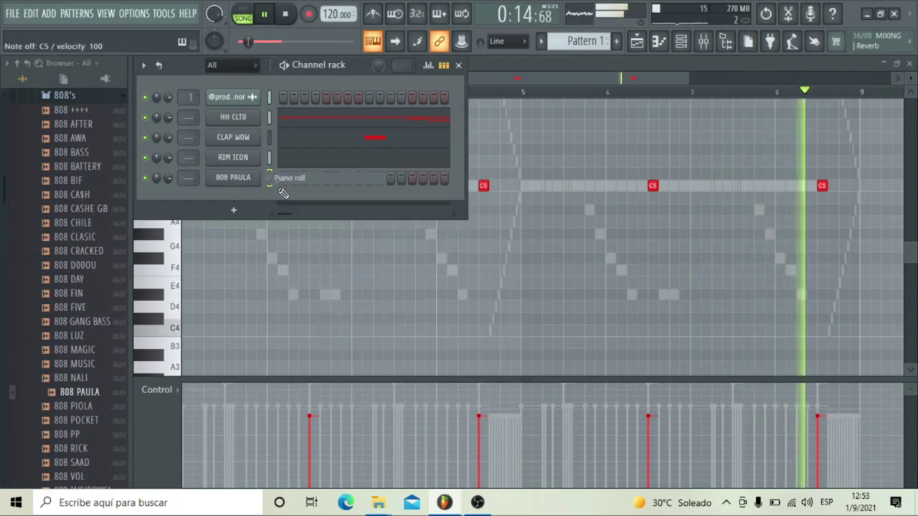
{"action": "left_click", "coordinate": [268, 177]}
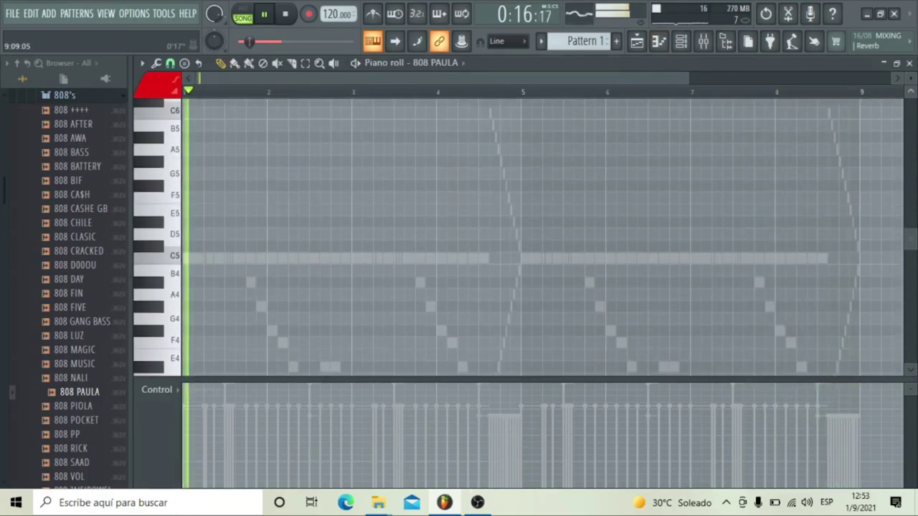
{"action": "left_click", "coordinate": [909, 63]}
- Write one-bar FL Keys notes E5, C5, E5 and D5 in bars 1 to 4 and repeat them in bars 5 to 8
{"action": "left_click", "coordinate": [669, 74]}
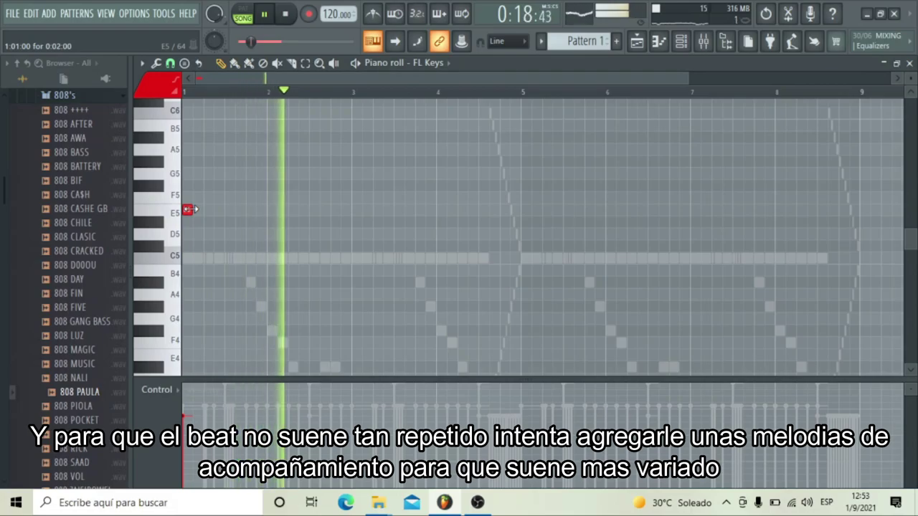
{"action": "left_click_drag", "start_coordinate": [201, 209], "coordinate": [260, 209]}
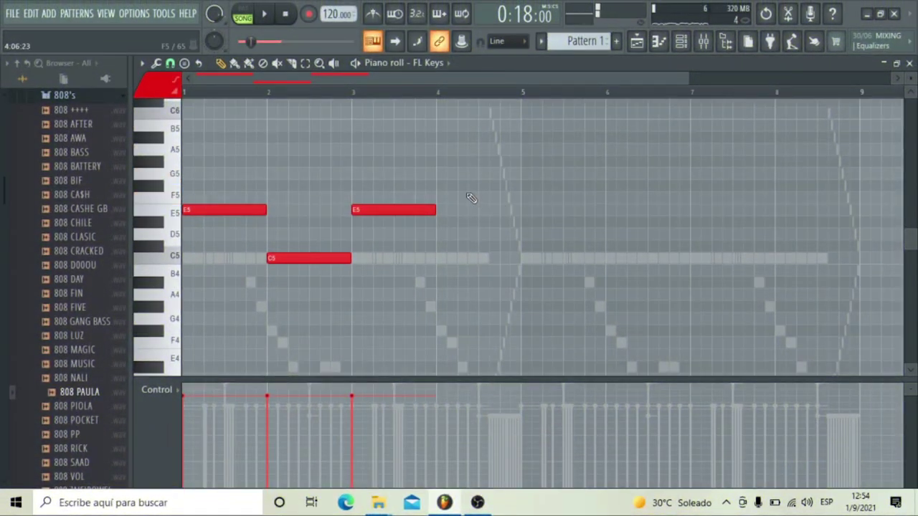
{"action": "key", "text": "c"}
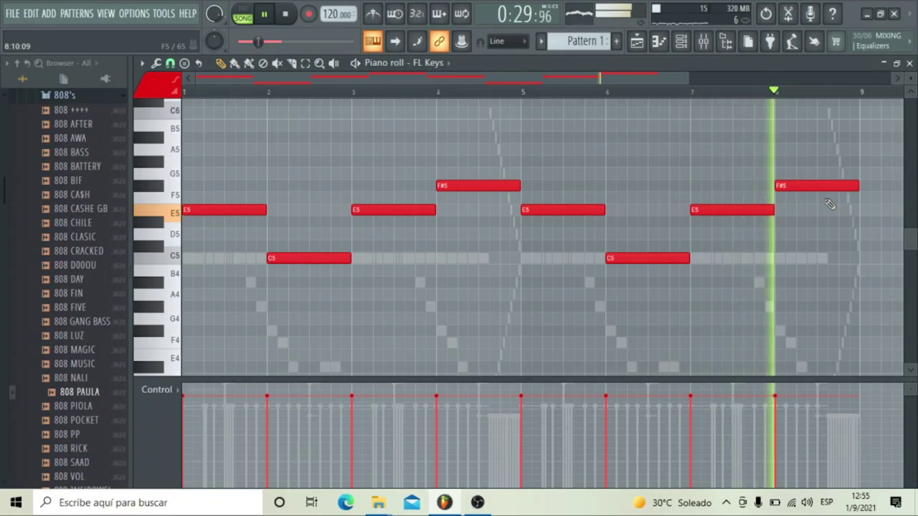
{"action": "left_click_drag", "start_coordinate": [485, 186], "coordinate": [485, 234]}
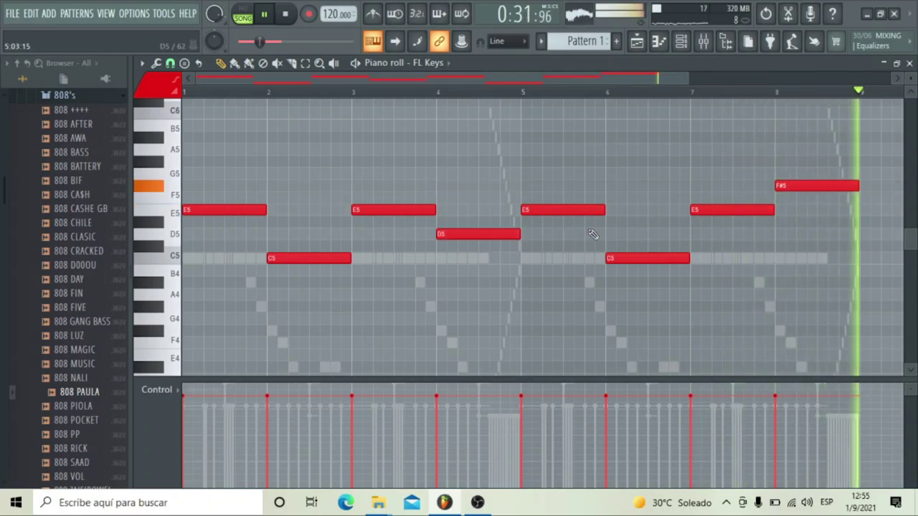
{"action": "left_click_drag", "start_coordinate": [800, 185], "coordinate": [801, 234]}
- Mute FL Keys and copy all of its notes into the 808 PAULA piano roll
{"action": "left_click", "coordinate": [681, 43]}
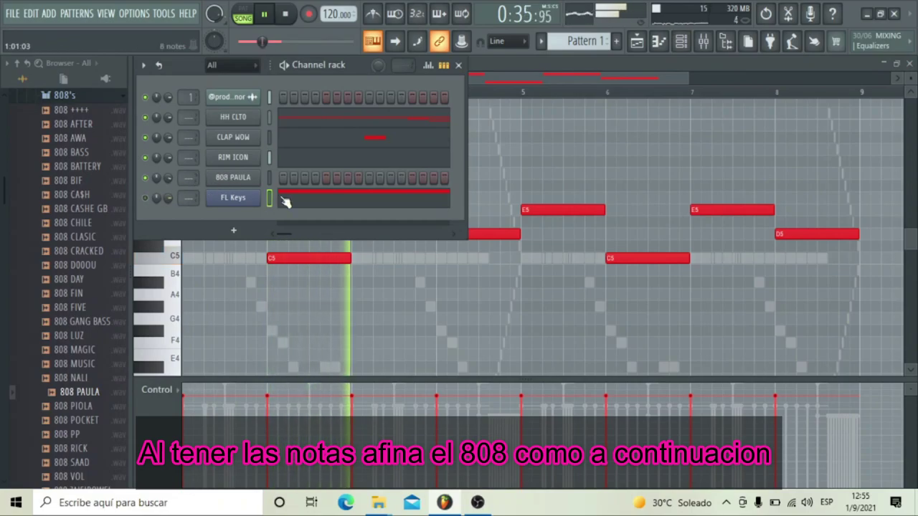
{"action": "key", "text": "ctrl+v"}
{"action": "right_click", "coordinate": [233, 177]}
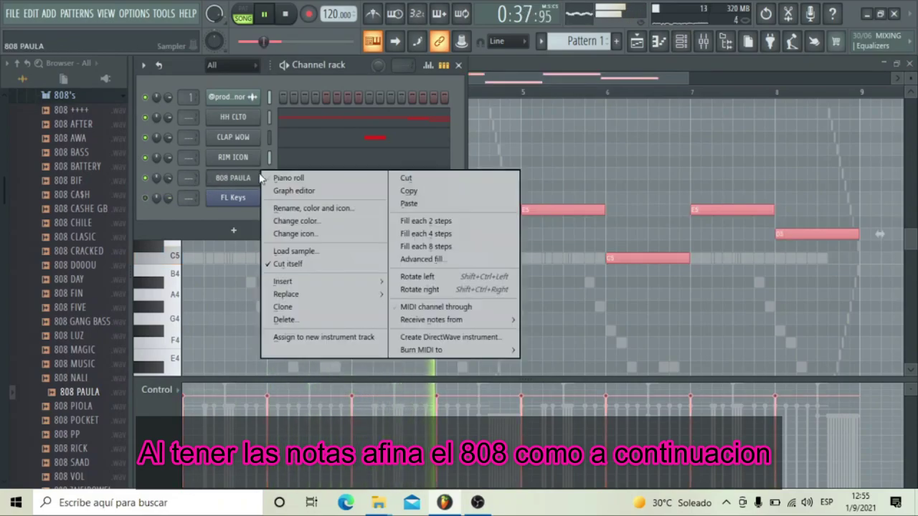
{"action": "left_click", "coordinate": [300, 178]}
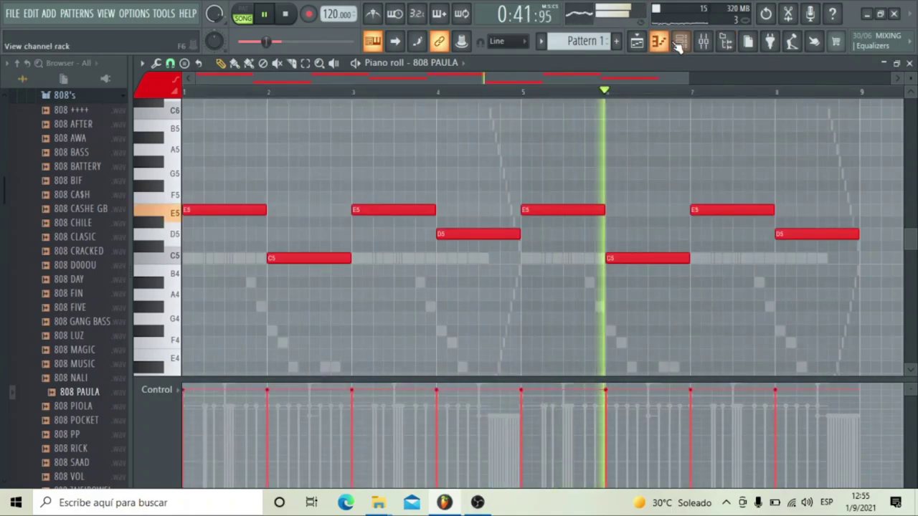
- Open the 808 PAULA sample in Edison and detect its pitch regions
{"action": "key", "text": "F6"}
{"action": "left_click", "coordinate": [237, 179]}
{"action": "left_click", "coordinate": [174, 167]}
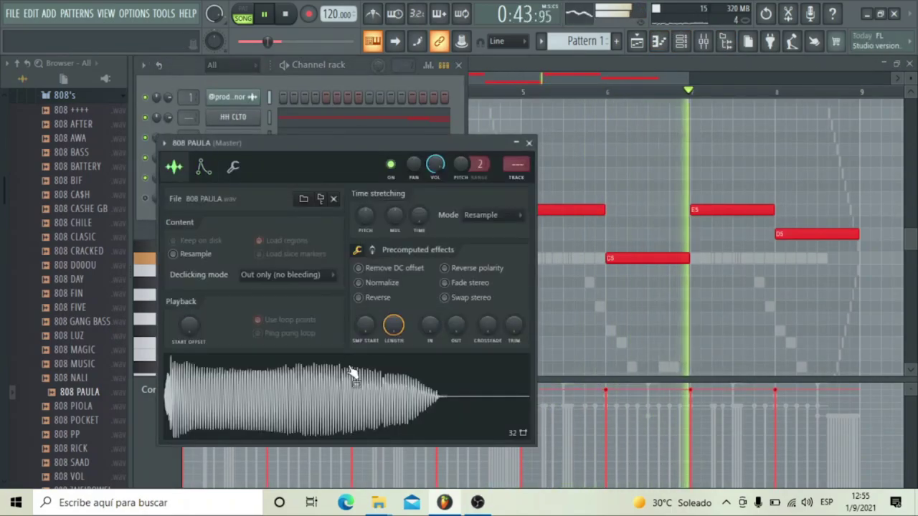
{"action": "right_click", "coordinate": [356, 380]}
{"action": "left_click", "coordinate": [402, 328]}
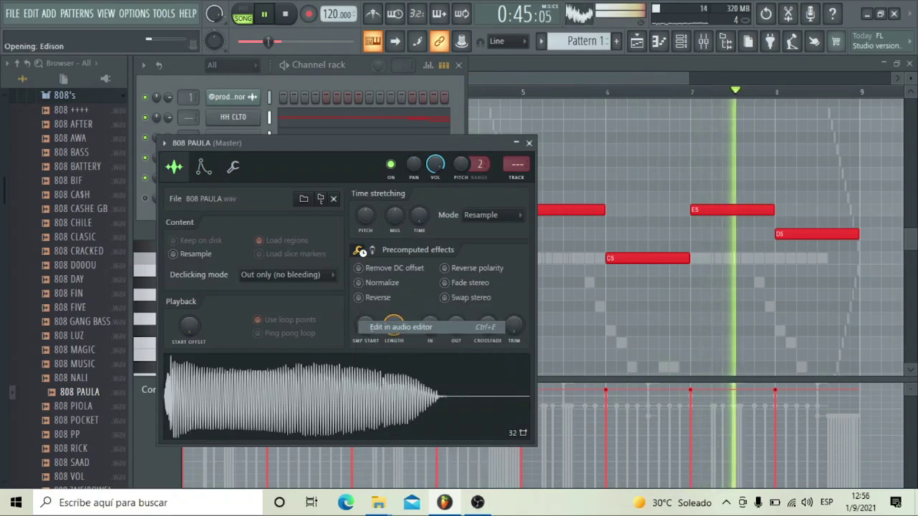
{"action": "left_click", "coordinate": [271, 217]}
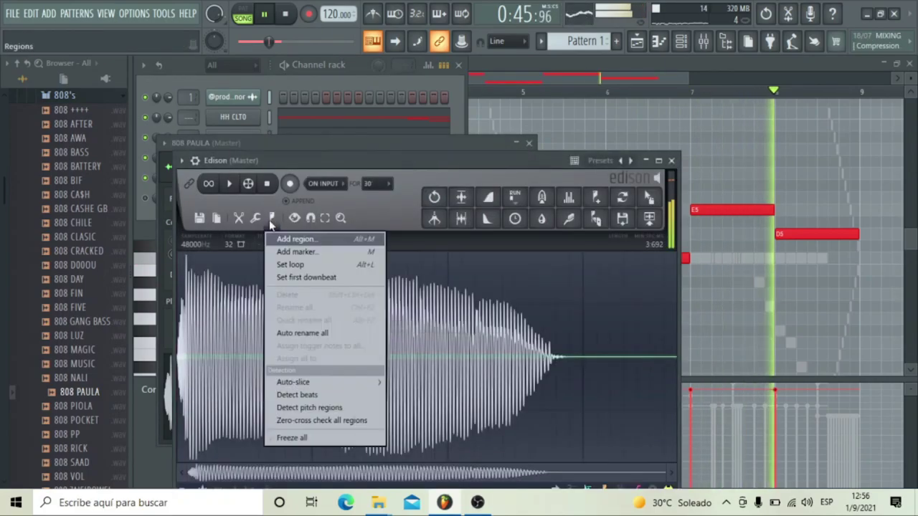
{"action": "left_click", "coordinate": [288, 406]}
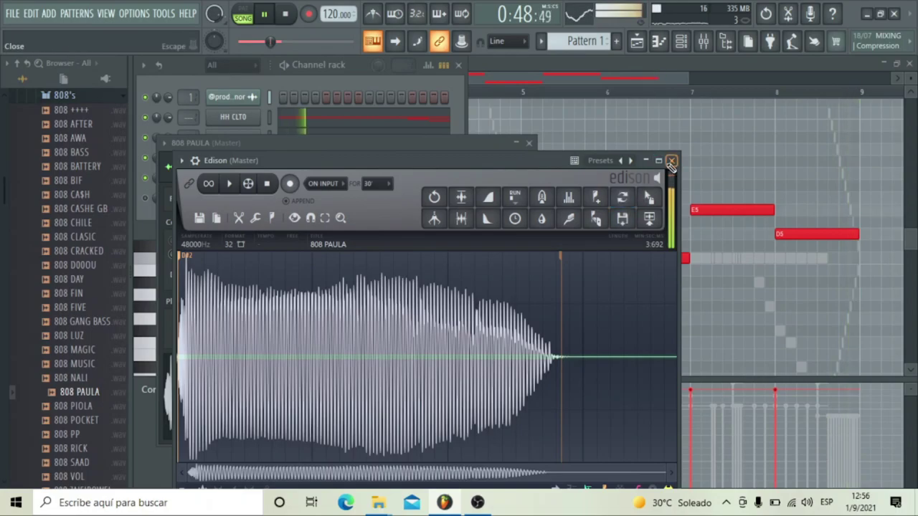
{"action": "left_click", "coordinate": [671, 161]}
- Set the root note of 808 PAULA to C#5, and return to the playlist with playback stopped
{"action": "left_click", "coordinate": [204, 167]}
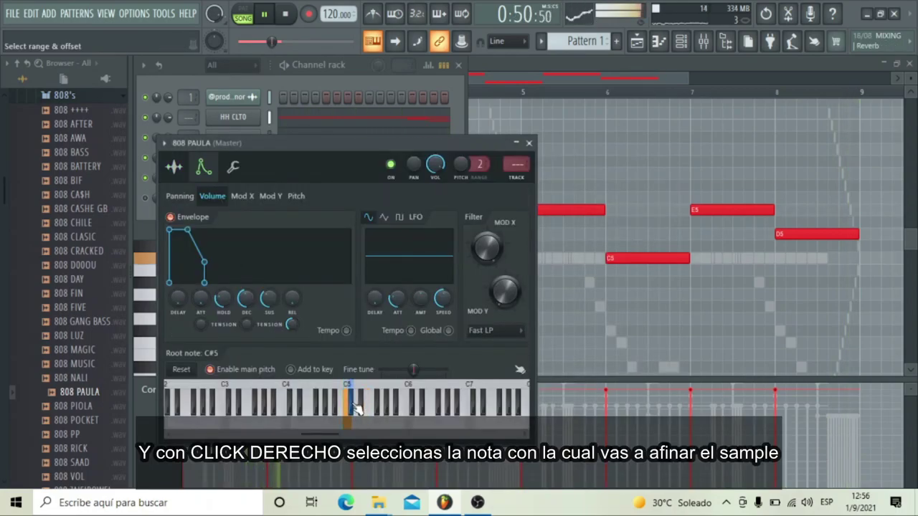
{"action": "left_click", "coordinate": [529, 144]}
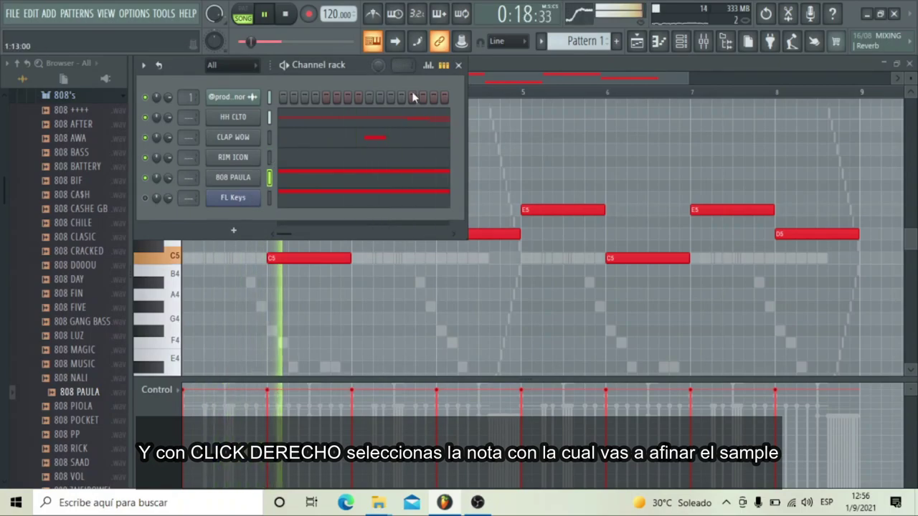
{"action": "left_click", "coordinate": [483, 63]}
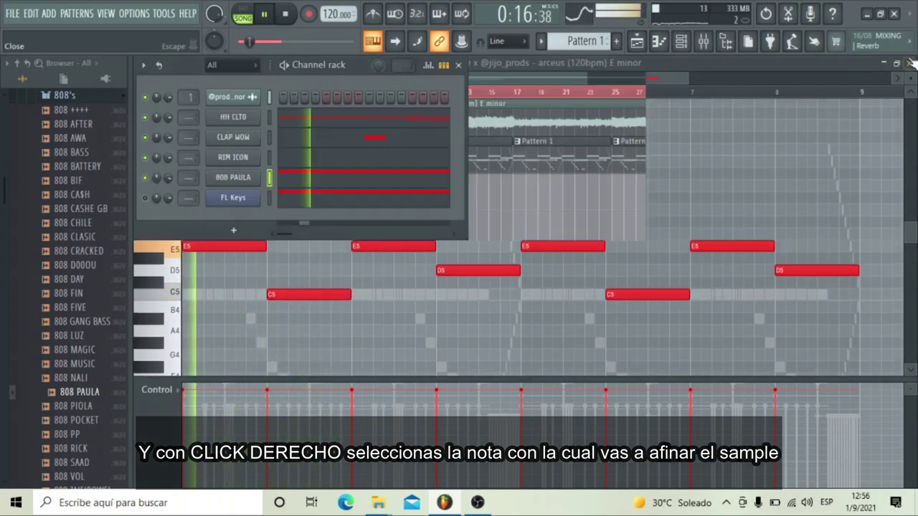
{"action": "left_click", "coordinate": [909, 63]}
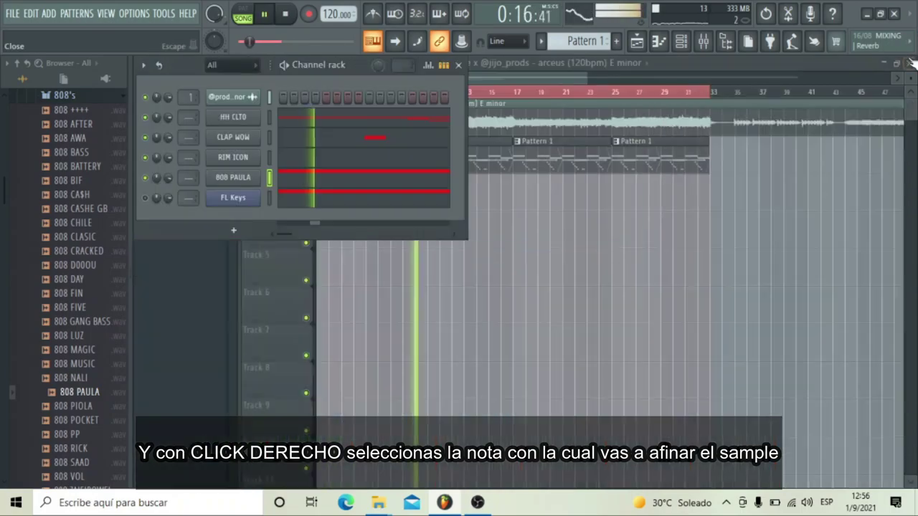
{"action": "key", "text": "space"}
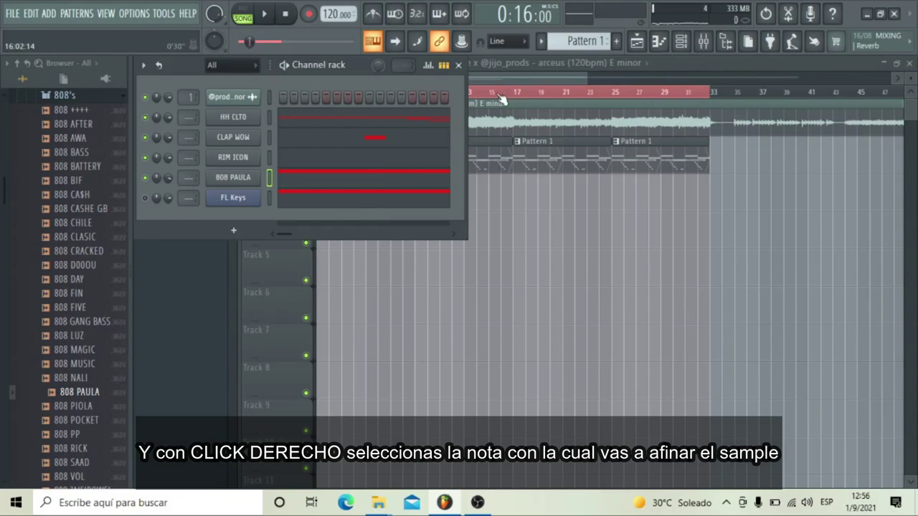
- Play the arrangement from bar 17 and open the 808 PAULA notes in the piano roll
{"action": "left_click", "coordinate": [679, 69]}
{"action": "left_click", "coordinate": [516, 93]}
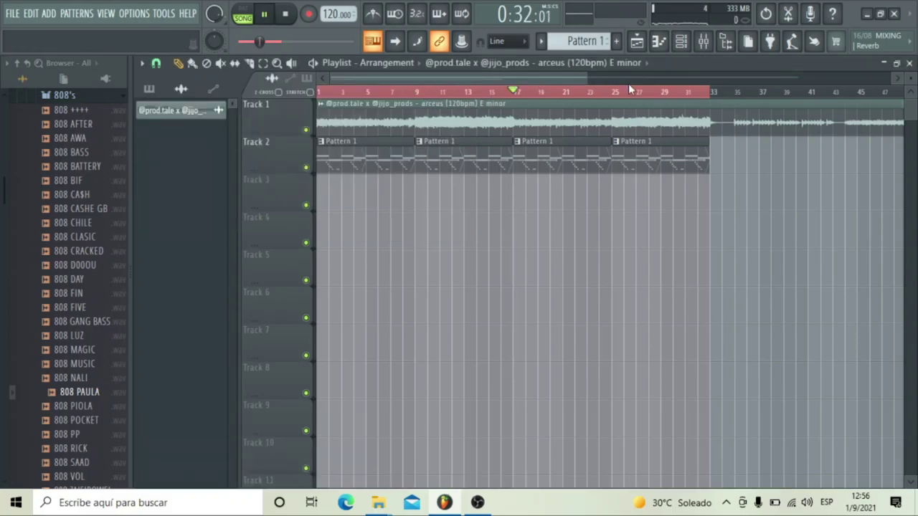
{"action": "left_click", "coordinate": [690, 48]}
{"action": "right_click", "coordinate": [240, 180]}
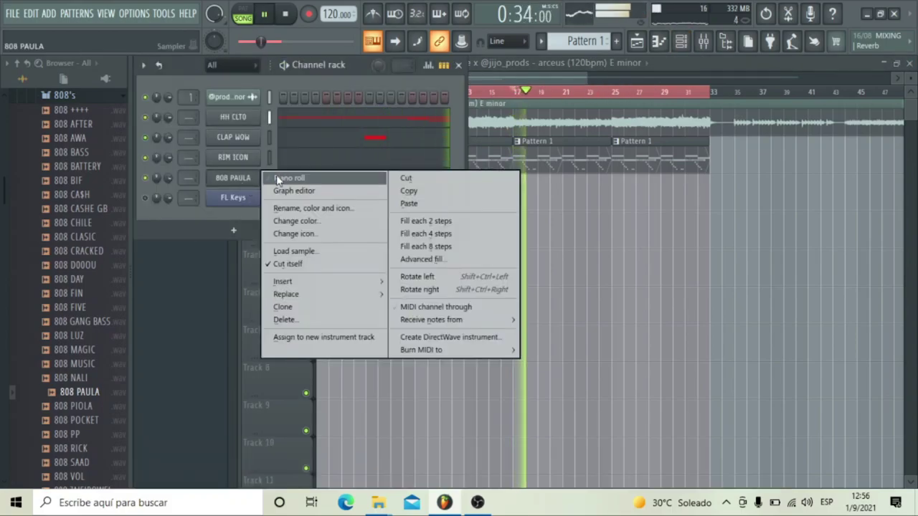
{"action": "left_click", "coordinate": [337, 179]}
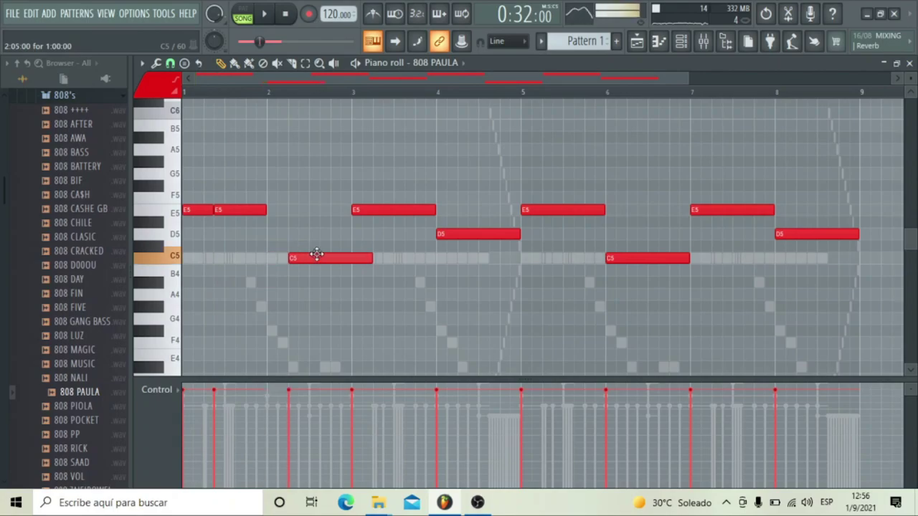
- Rework the 808 PAULA rhythm in bars 1 to 4 by splitting the C5 and bar 3 E5 notes and delaying and shortening D5
{"action": "left_click_drag", "start_coordinate": [323, 253], "coordinate": [313, 255]}
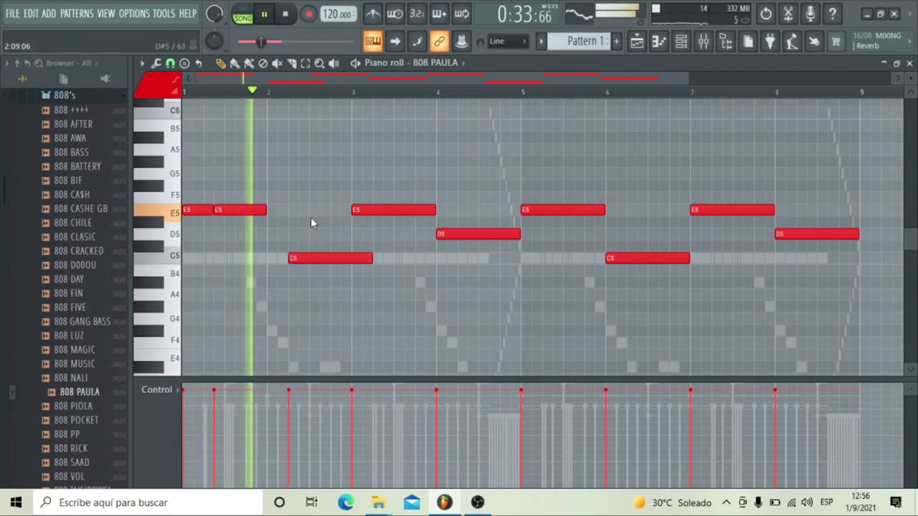
{"action": "key", "text": "ctrl+l"}
{"action": "key", "text": "space"}
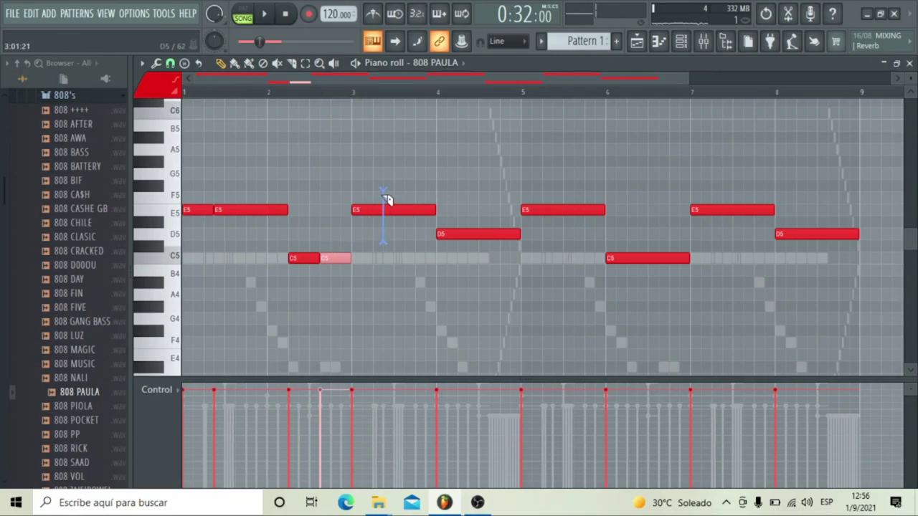
{"action": "left_click", "coordinate": [453, 233]}
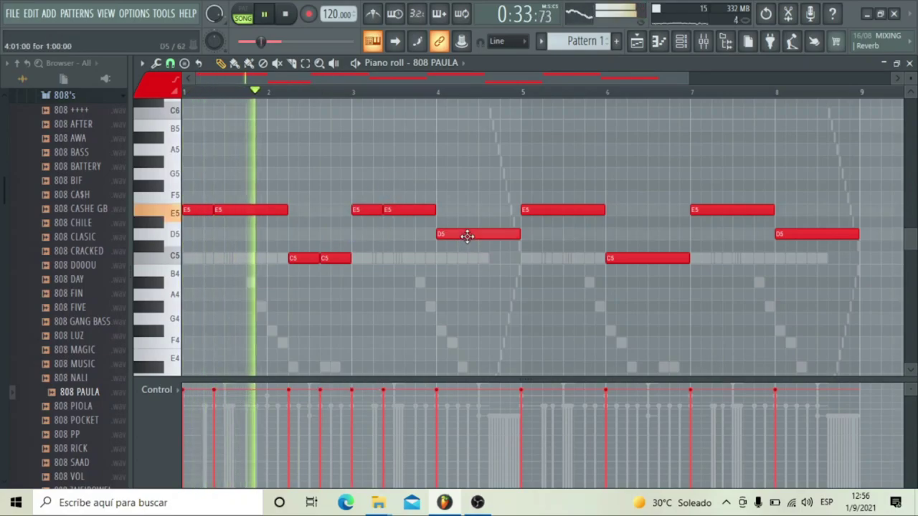
{"action": "left_click_drag", "start_coordinate": [467, 236], "coordinate": [489, 235]}
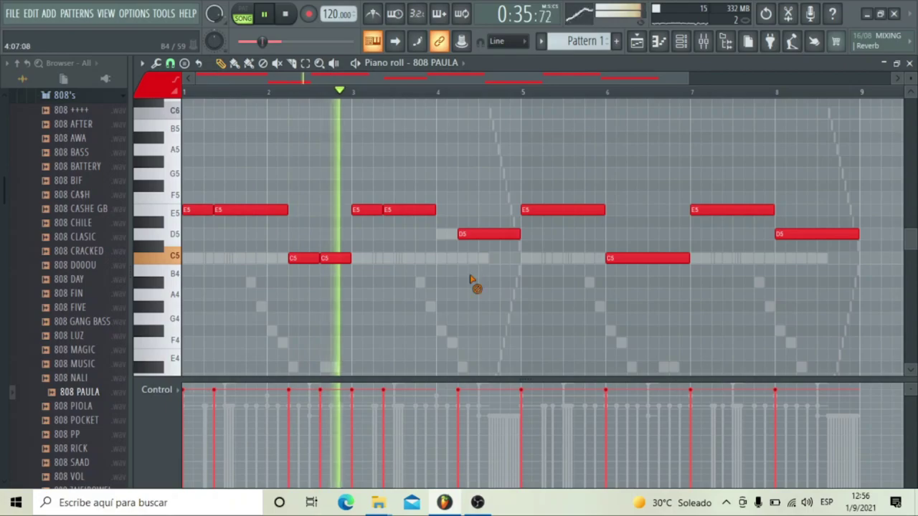
{"action": "left_click_drag", "start_coordinate": [505, 242], "coordinate": [489, 236]}
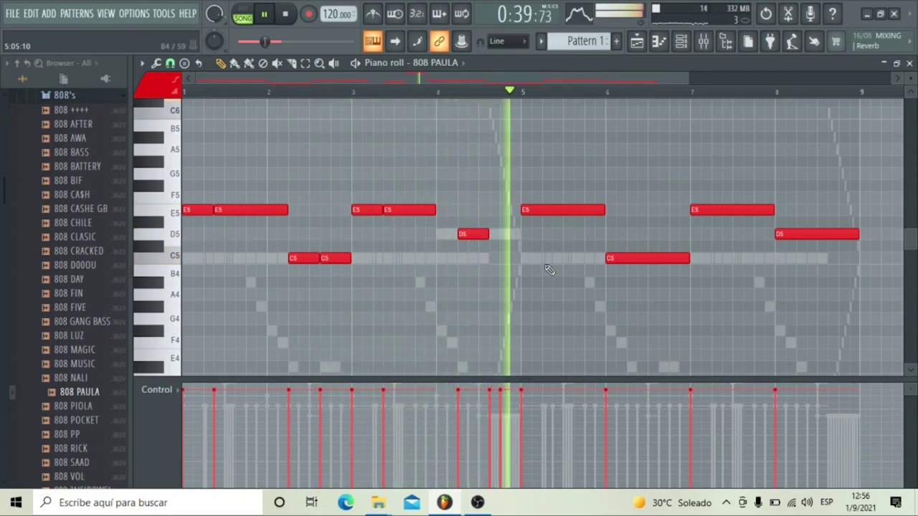
- Delete the old 808 PAULA notes in bars 5 to 8 and duplicate the pattern from bars 1 to 4 there
{"action": "key", "text": "ctrl+l"}
{"action": "left_click_drag", "start_coordinate": [574, 271], "coordinate": [839, 170]}
{"action": "key", "text": "Delete"}
{"action": "key", "text": "ctrl+b"}
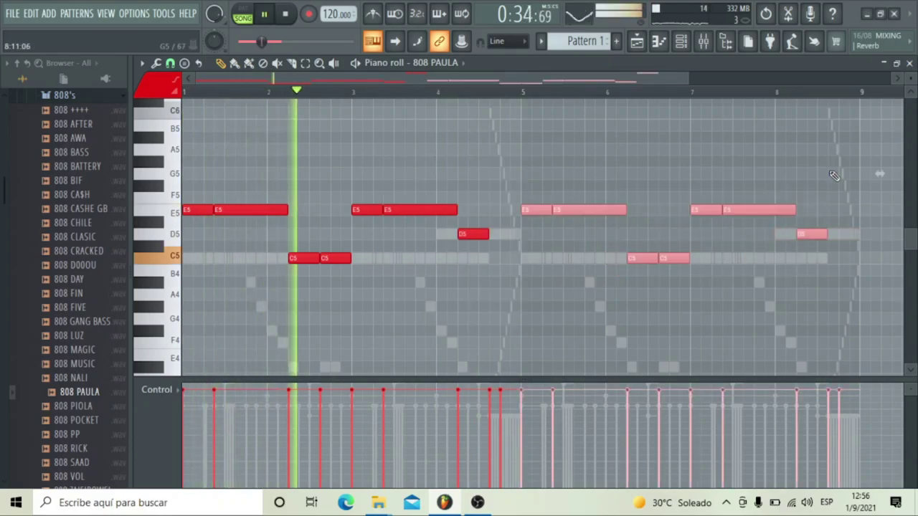
{"action": "left_click", "coordinate": [879, 174], "text": "ctrl"}
- Audition the PRODIGIO CLUB kicks and add KICK JZ to the channel rack
{"action": "left_click", "coordinate": [71, 96]}
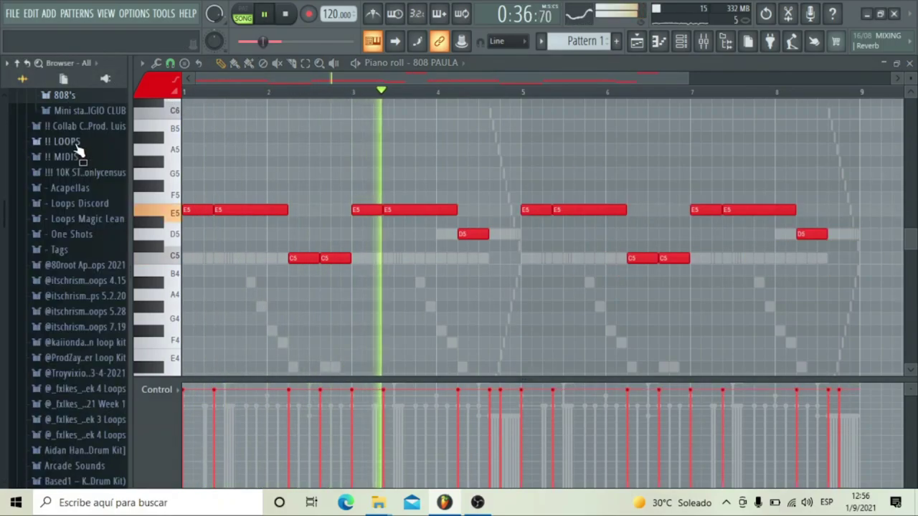
{"action": "scroll", "coordinate": [50, 165], "scroll_direction": "up", "scroll_amount": 3}
{"action": "left_click", "coordinate": [79, 195]}
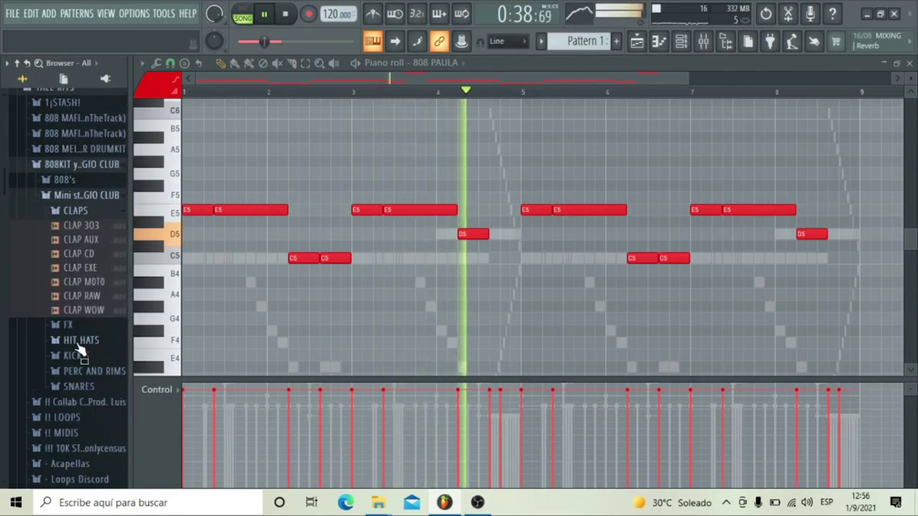
{"action": "left_click", "coordinate": [75, 355]}
{"action": "left_click", "coordinate": [78, 385]}
{"action": "left_click", "coordinate": [79, 399]}
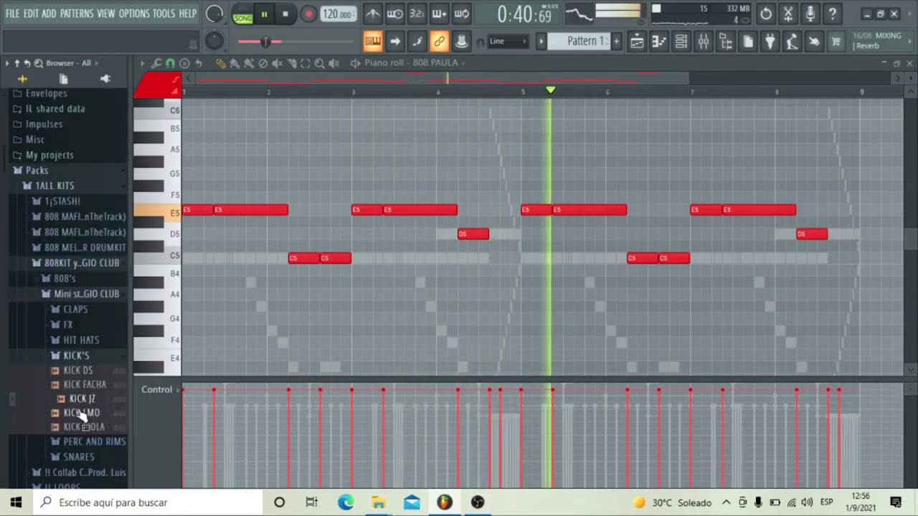
{"action": "left_click_drag", "start_coordinate": [83, 409], "coordinate": [276, 198]}
- Move the FL Keys channel to the top of the channel rack
{"action": "key", "text": "alt+Up"}
{"action": "key", "text": "alt+Up"}
{"action": "key", "text": "alt+Up"}
{"action": "key", "text": "alt+Up"}
{"action": "key", "text": "alt+Up"}
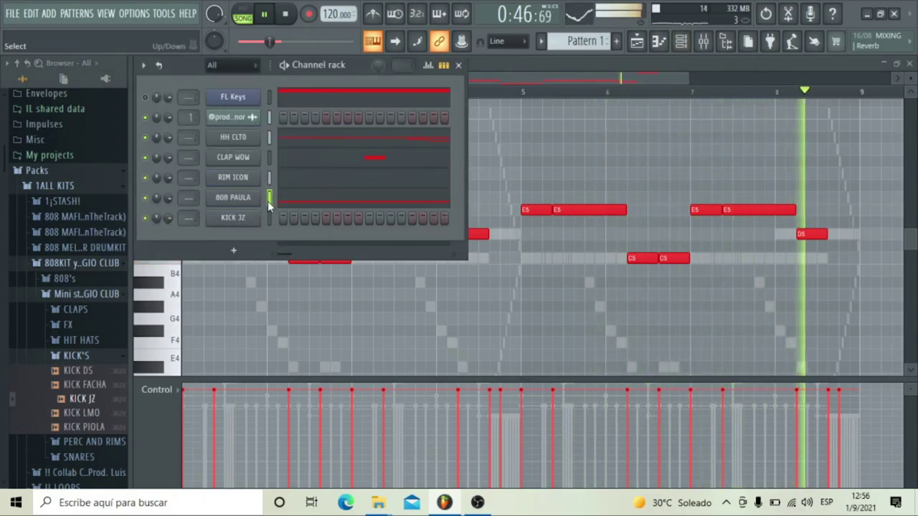
- Place KICK JZ hits on C5 at the 808 note starts, removing one hit near the end of bars 4 and 8
{"action": "left_click", "coordinate": [270, 216]}
{"action": "right_click", "coordinate": [271, 212]}
{"action": "left_click", "coordinate": [282, 216]}
{"action": "key", "text": "ctrl+z"}
{"action": "right_click", "coordinate": [493, 259]}
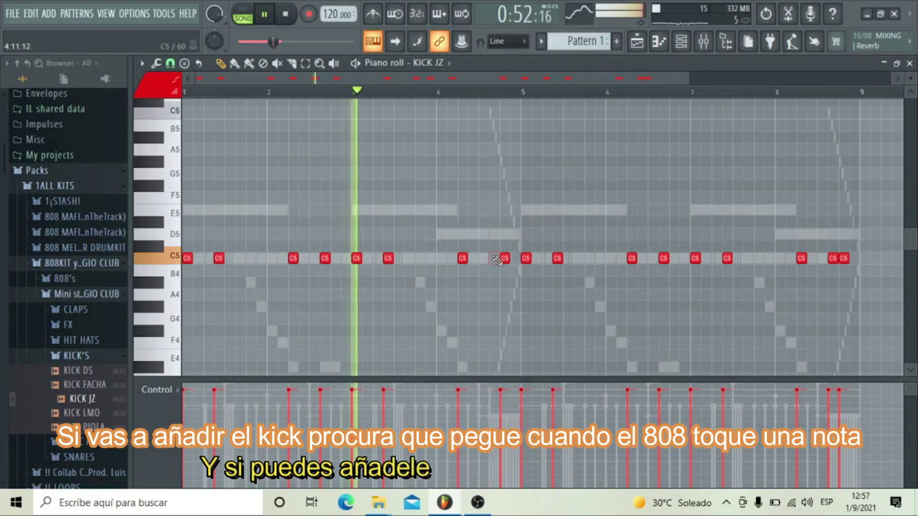
{"action": "right_click", "coordinate": [832, 259]}
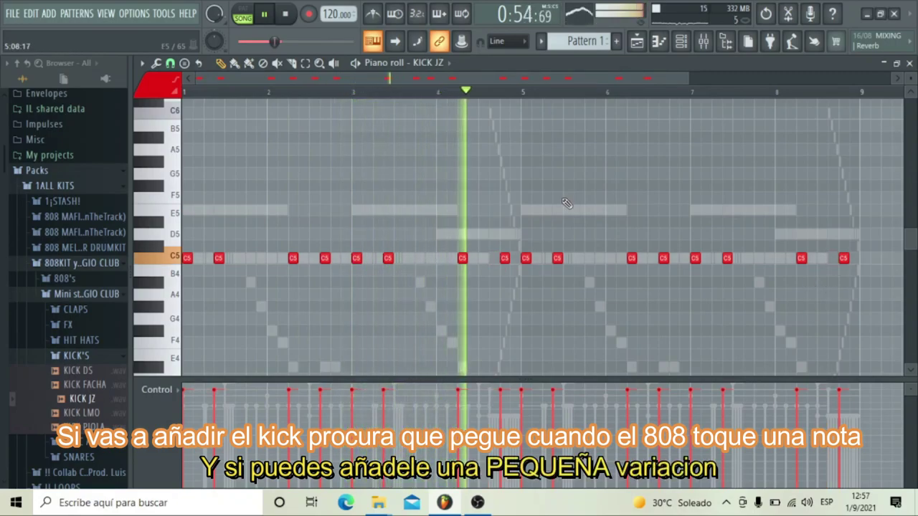
- Stop playback, audition the pack's 808 samples and replace the 808 PAULA sample with 808 FIVE
{"action": "left_click", "coordinate": [90, 355]}
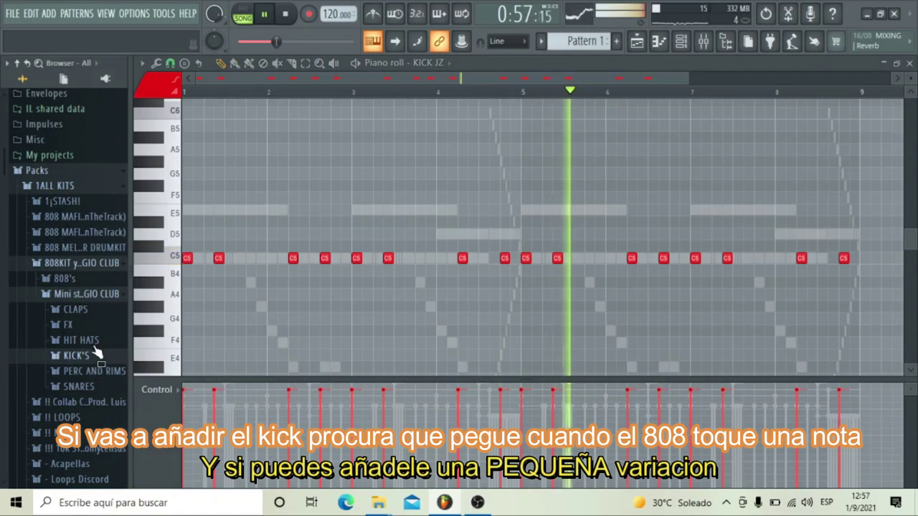
{"action": "left_click", "coordinate": [65, 279]}
{"action": "key", "text": "space"}
{"action": "left_click", "coordinate": [85, 293]}
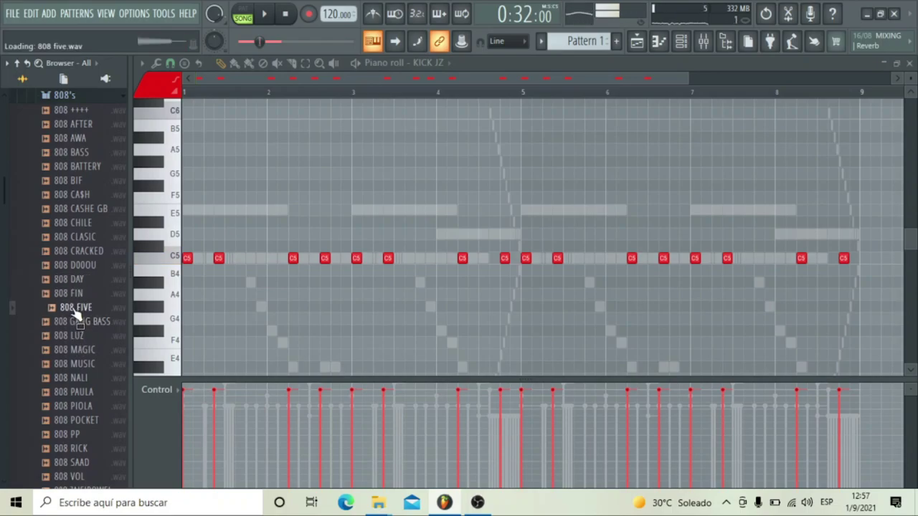
{"action": "left_click_drag", "start_coordinate": [671, 69], "coordinate": [290, 220]}
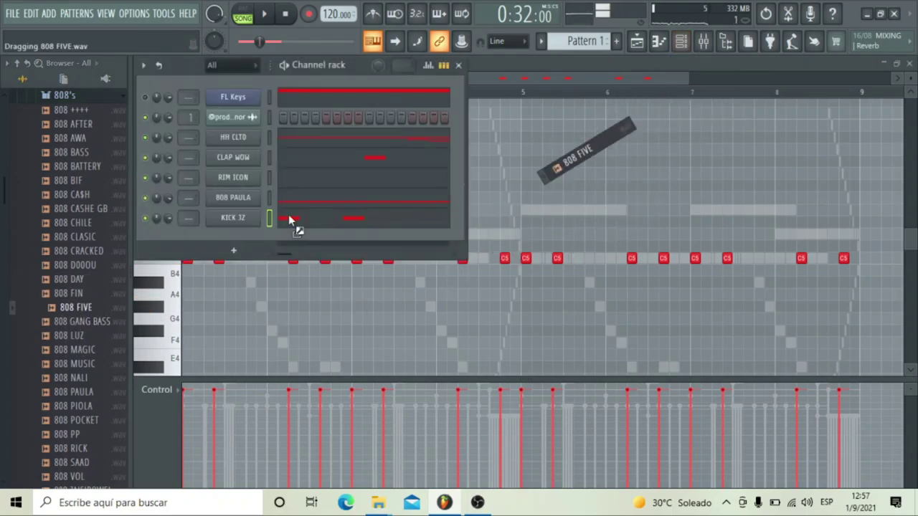
- Open the 808 FIVE sample in Edison, detect its pitch regions and close the editor
{"action": "left_click", "coordinate": [237, 201]}
{"action": "left_click", "coordinate": [174, 168]}
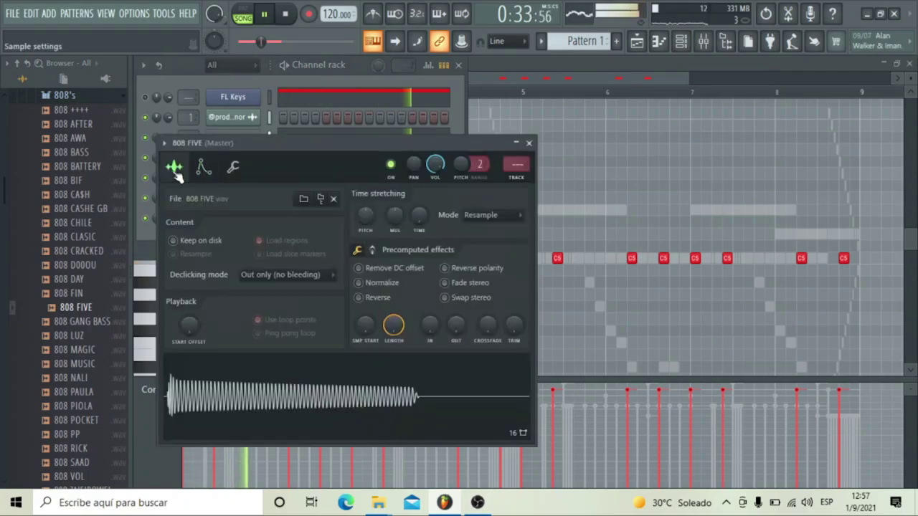
{"action": "right_click", "coordinate": [280, 379]}
{"action": "left_click", "coordinate": [330, 324]}
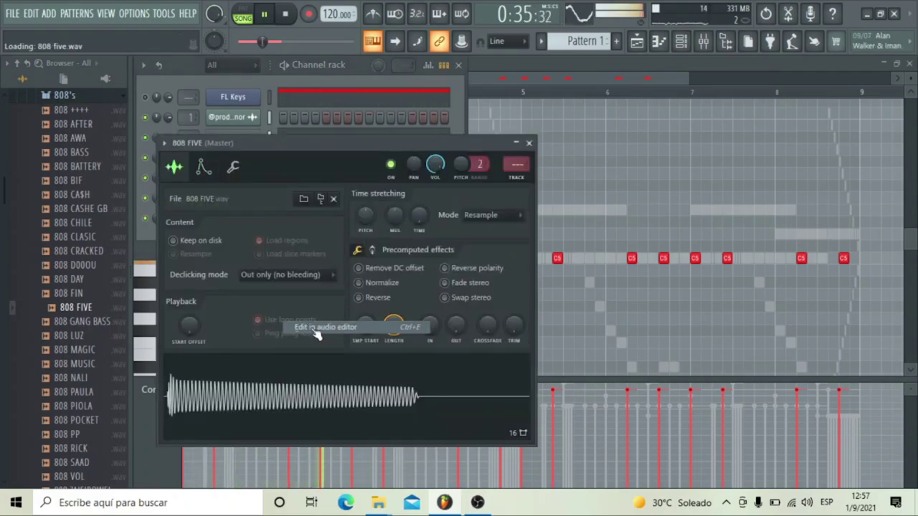
{"action": "left_click", "coordinate": [272, 218]}
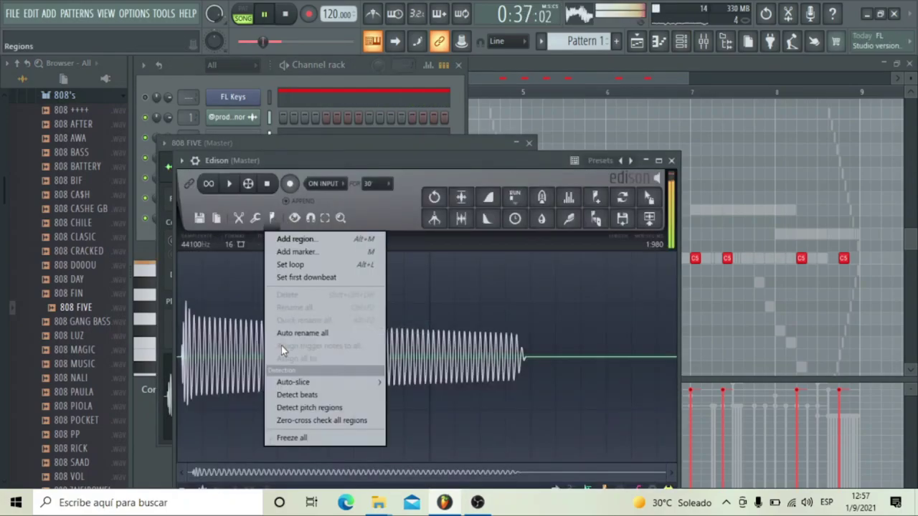
{"action": "left_click", "coordinate": [294, 407]}
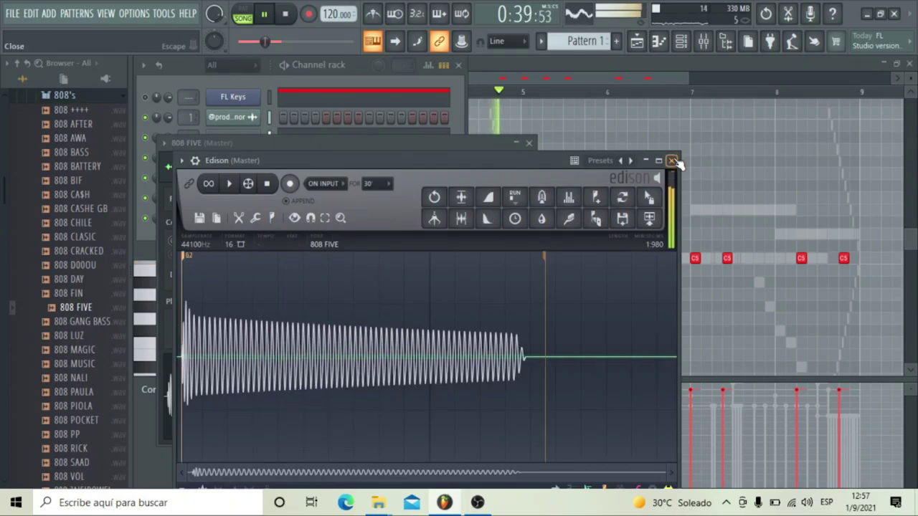
{"action": "left_click", "coordinate": [671, 161]}
- Enable the 808 FIVE volume envelope and set the channel's root note to G5
{"action": "left_click", "coordinate": [204, 167]}
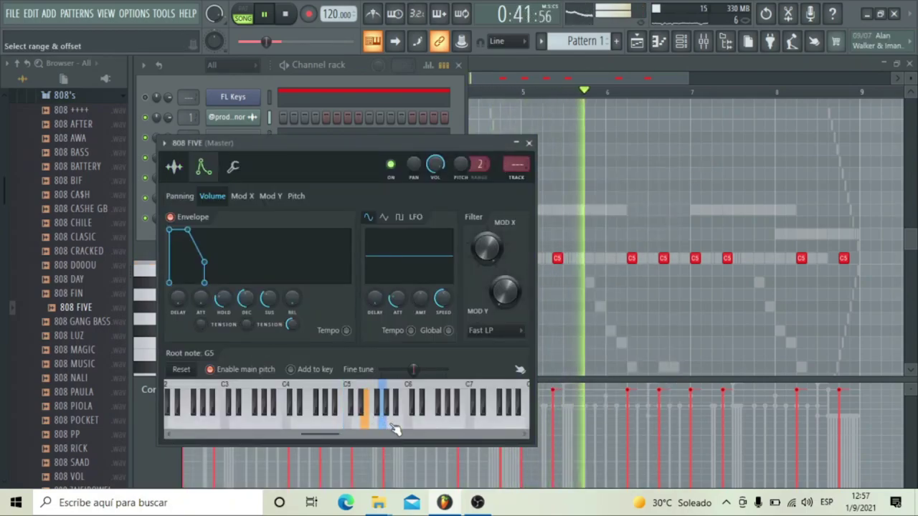
{"action": "left_click", "coordinate": [529, 143]}
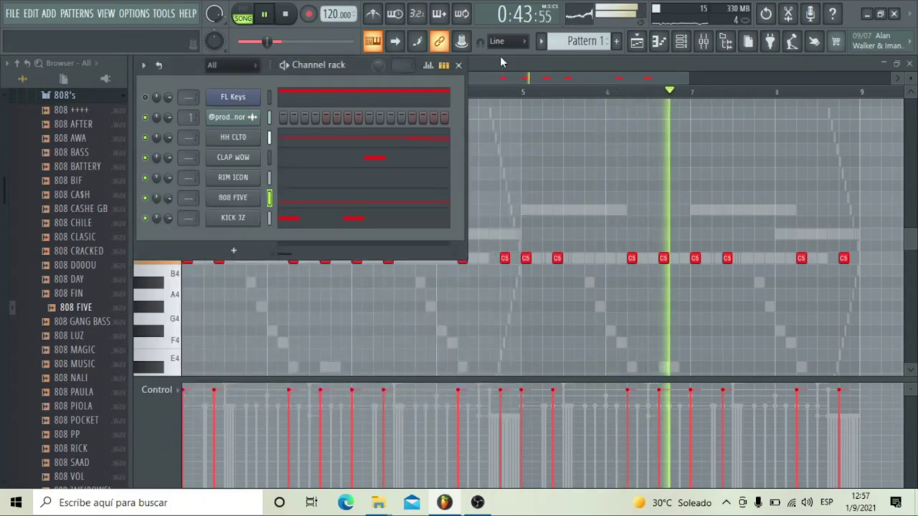
{"action": "key", "text": "F6"}
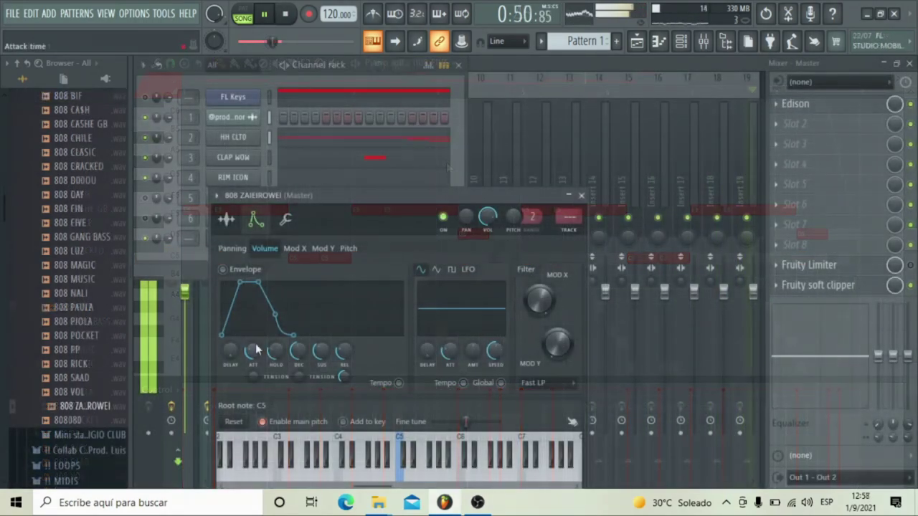
- Remove the attack from the 808 ZAIEIROWEI volume envelope and make the channel cut itself
{"action": "left_click_drag", "start_coordinate": [257, 349], "coordinate": [256, 373]}
{"action": "left_click", "coordinate": [286, 218]}
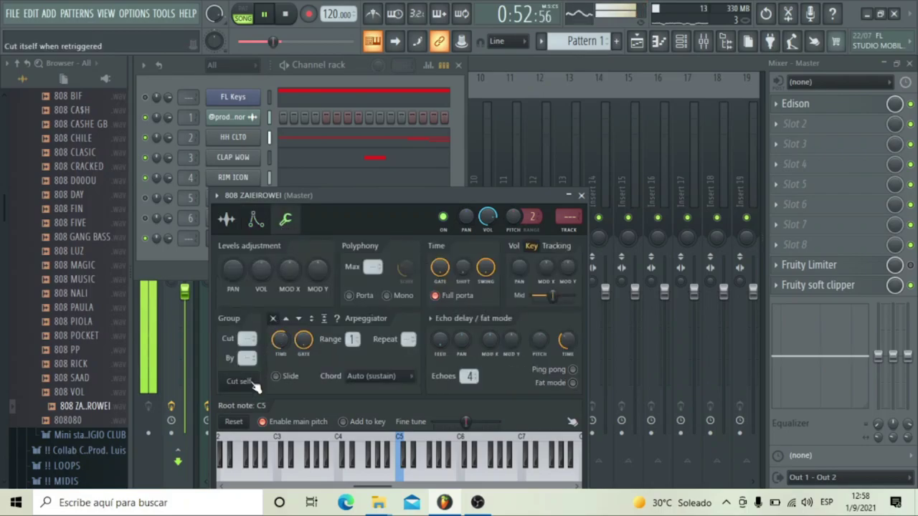
- Open the 808 ZAIEIROWEI sample in Edison, detect its pitch regions and close the editor
{"action": "left_click", "coordinate": [226, 219]}
{"action": "right_click", "coordinate": [334, 432]}
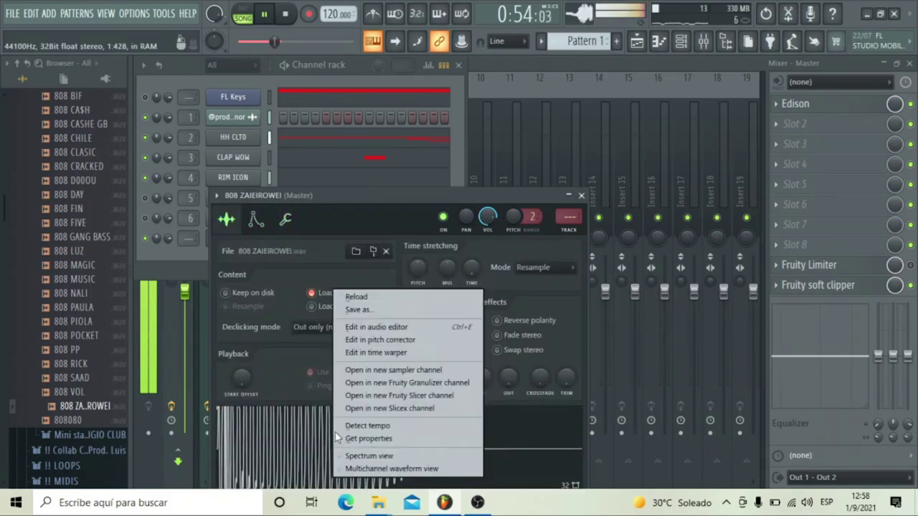
{"action": "left_click", "coordinate": [375, 327]}
{"action": "left_click", "coordinate": [272, 218]}
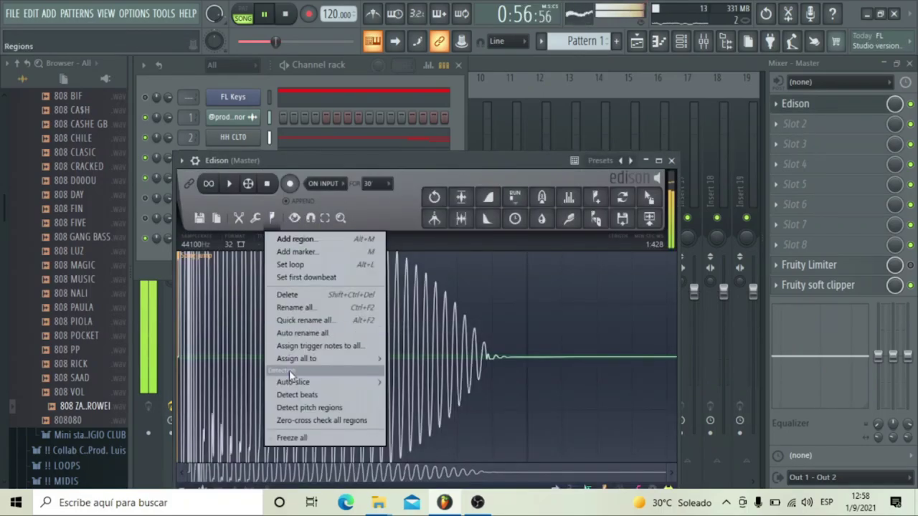
{"action": "left_click", "coordinate": [307, 408]}
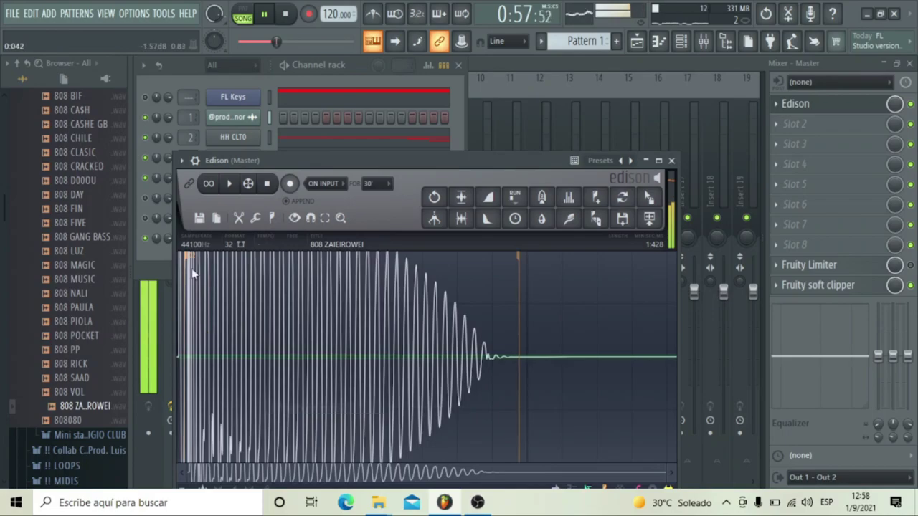
{"action": "left_click", "coordinate": [672, 162]}
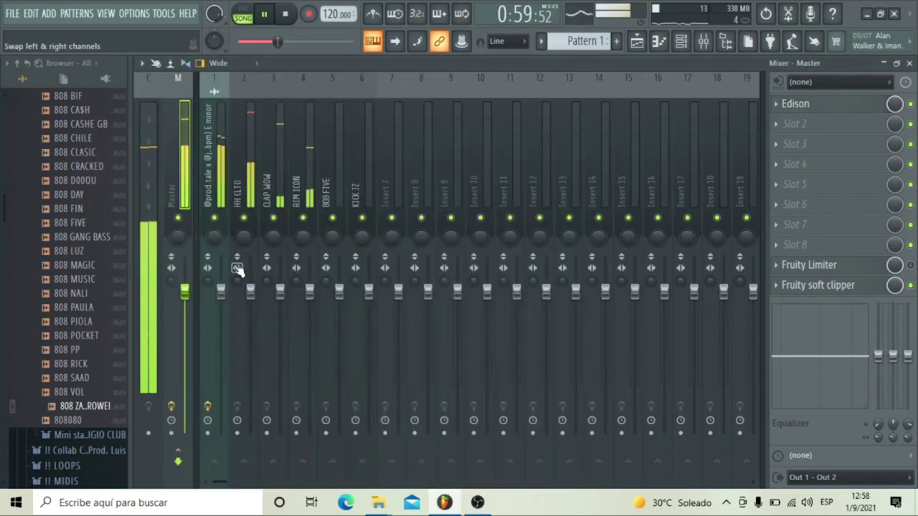
- Close the mixer and set the root note of 808 ZAIEIROWEI to D5
{"action": "left_click", "coordinate": [909, 64]}
{"action": "left_click", "coordinate": [580, 195]}
{"action": "left_click", "coordinate": [233, 237]}
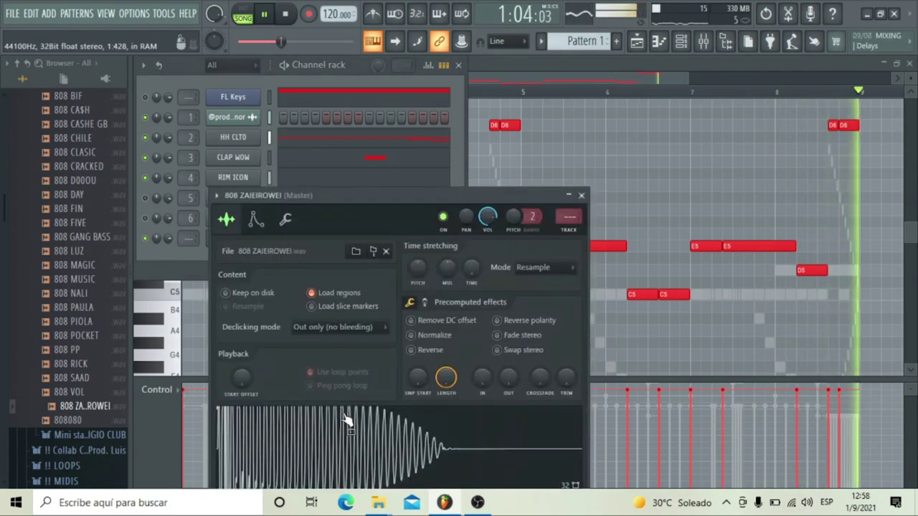
{"action": "left_click", "coordinate": [256, 220]}
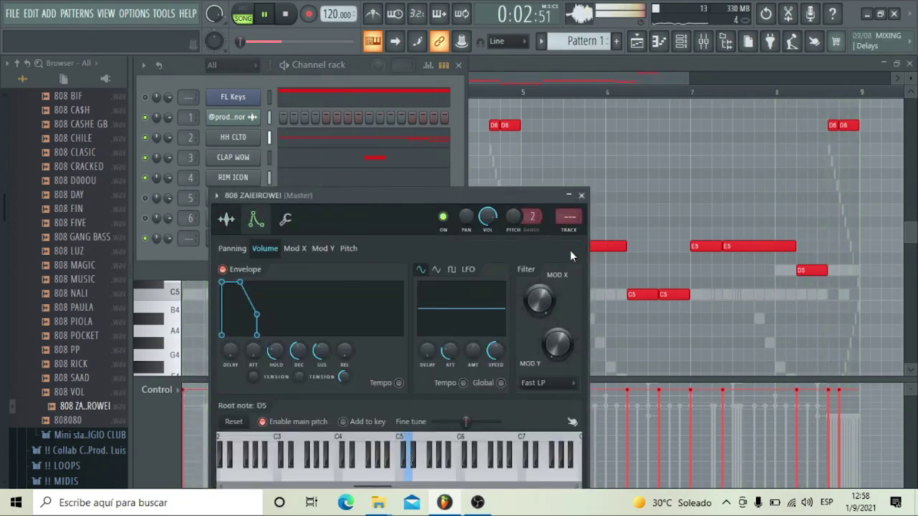
{"action": "left_click", "coordinate": [581, 195]}
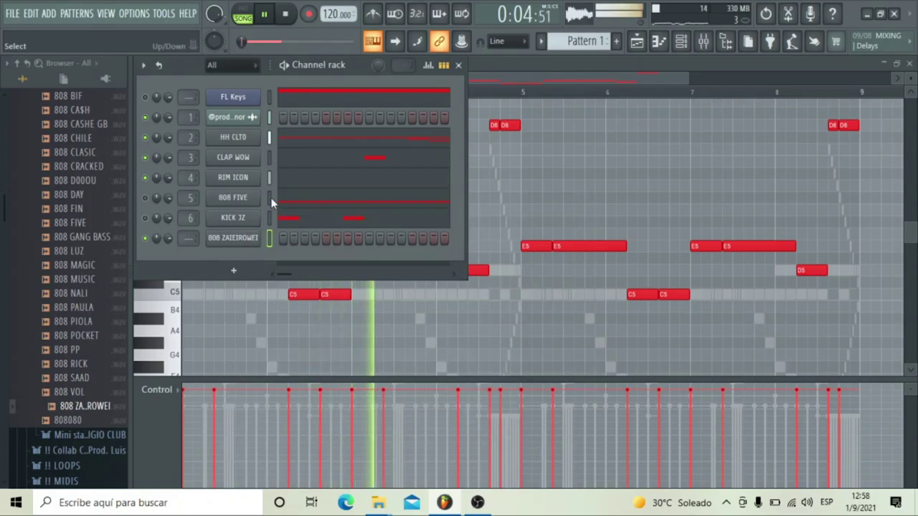
- Paste the copied 808 FIVE notes into the 808 ZAIEIROWEI channel and open its piano roll
{"action": "key", "text": "Down"}
{"action": "key", "text": "Down"}
{"action": "key", "text": "ctrl+v"}
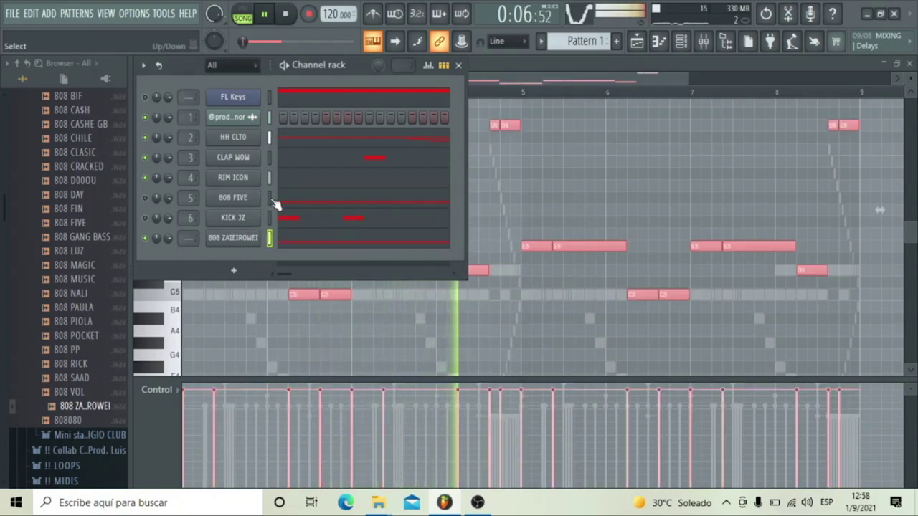
{"action": "right_click", "coordinate": [257, 238]}
{"action": "left_click", "coordinate": [279, 239]}
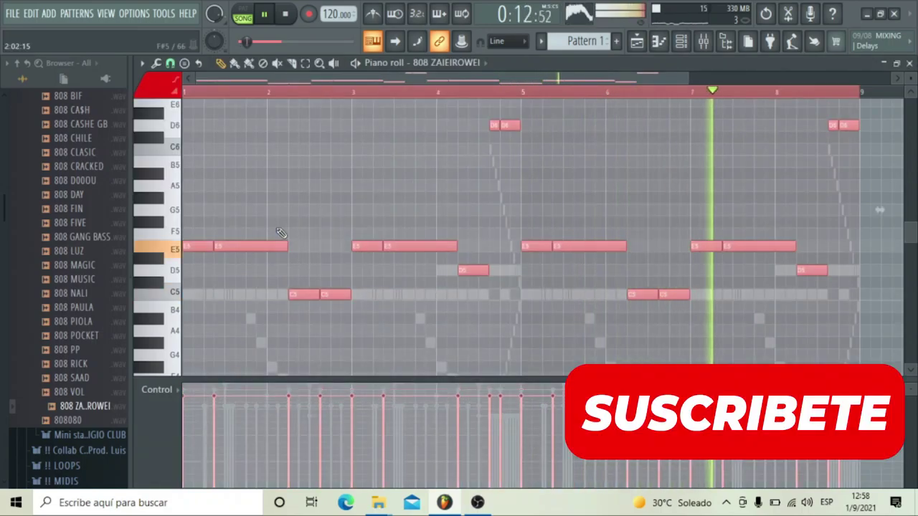
- Replay the arrangement from the start in the playlist and review the 808 ZAIEIROWEI notes in the piano roll
{"action": "key", "text": "ctrl+a"}
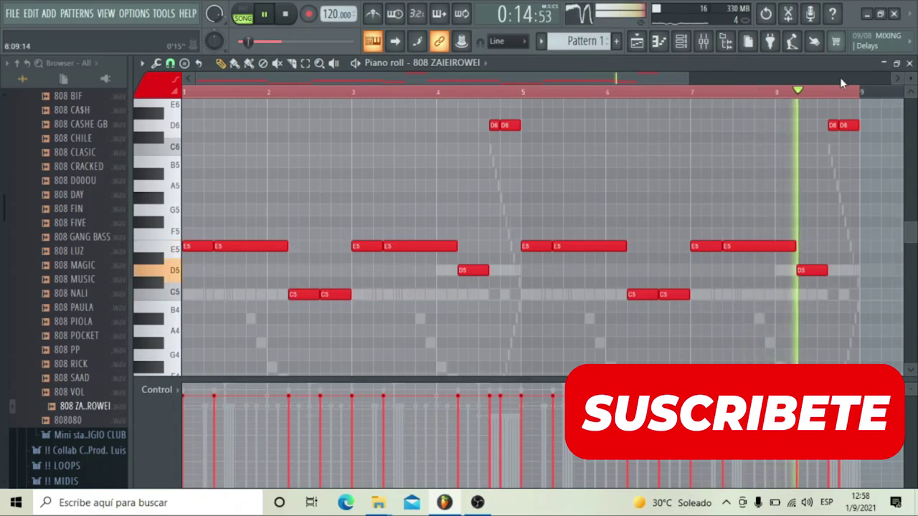
{"action": "left_click", "coordinate": [909, 63]}
{"action": "left_click", "coordinate": [461, 64]}
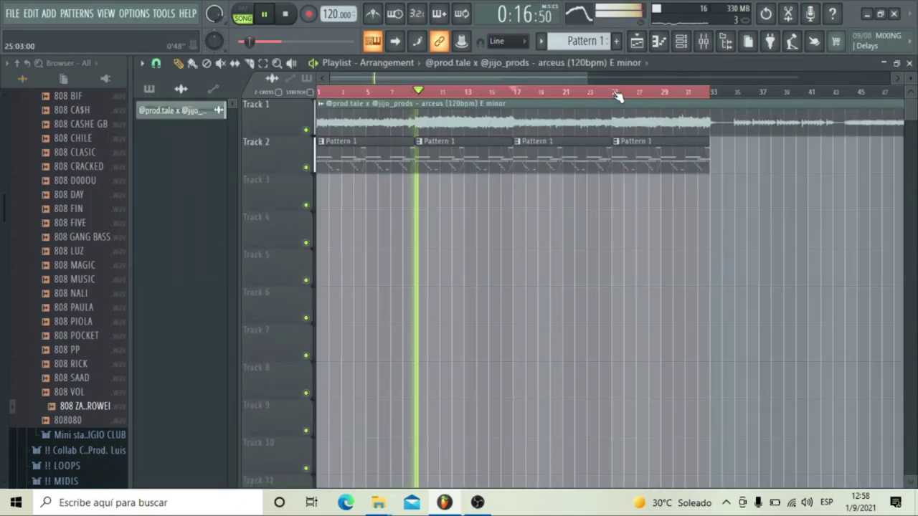
{"action": "left_click", "coordinate": [286, 14]}
{"action": "key", "text": "space"}
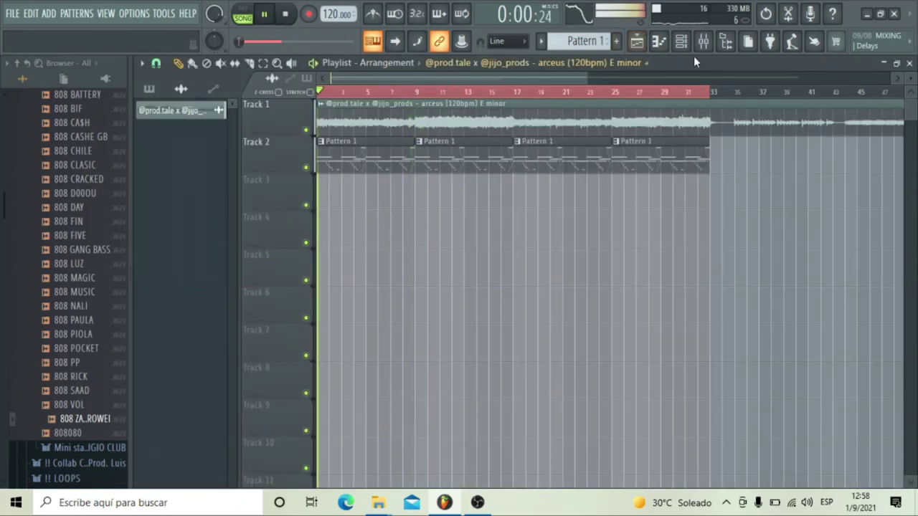
{"action": "left_click", "coordinate": [681, 41]}
{"action": "right_click", "coordinate": [262, 233]}
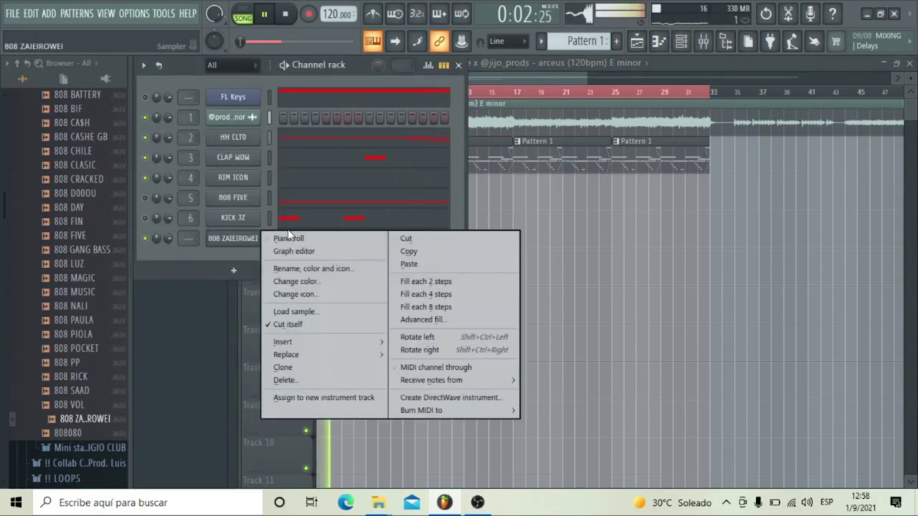
{"action": "left_click", "coordinate": [285, 238]}
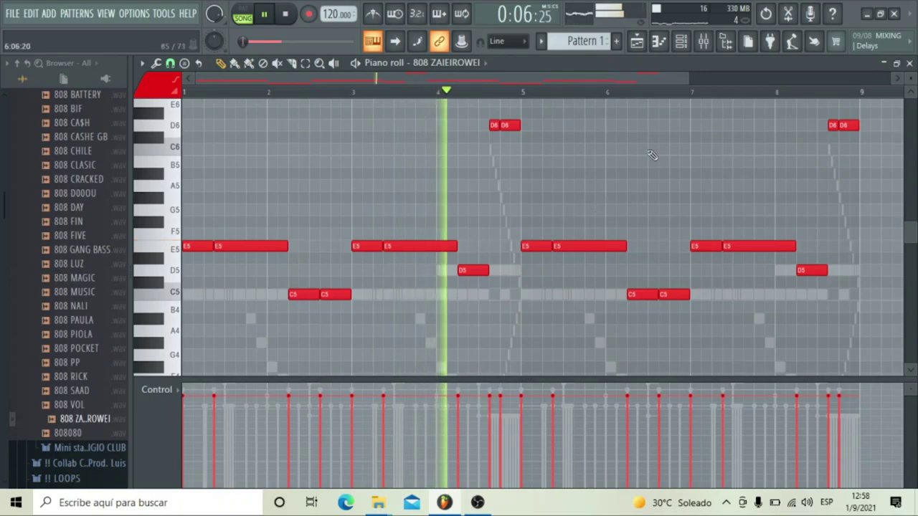
- Route 808 ZAIEIROWEI to a free mixer track and move that track to insert 6, ahead of KICK JZ
{"action": "left_click", "coordinate": [681, 42]}
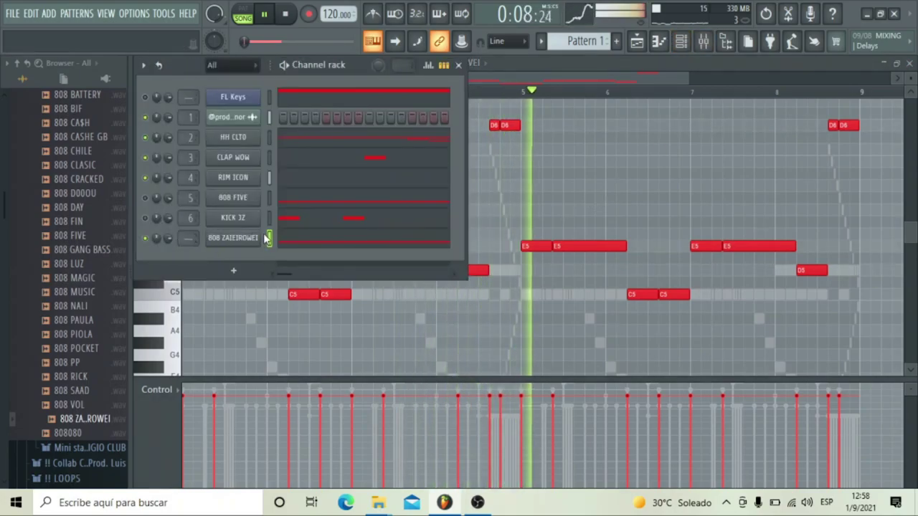
{"action": "key", "text": "ctrl+l"}
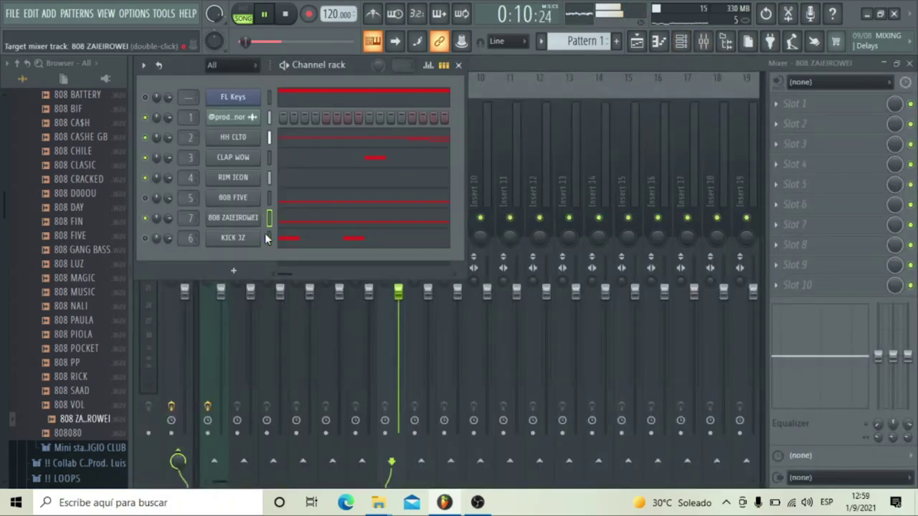
{"action": "left_click", "coordinate": [511, 57]}
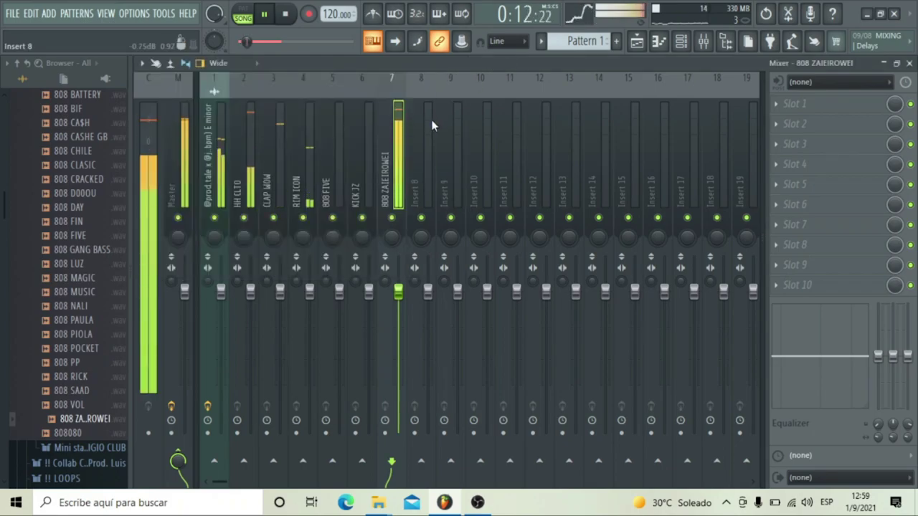
{"action": "key", "text": "alt+Left"}
- Solo the melody loop's mixer track and restart playback from the beginning
{"action": "right_click", "coordinate": [214, 218]}
{"action": "left_click", "coordinate": [212, 199]}
{"action": "key", "text": "space"}
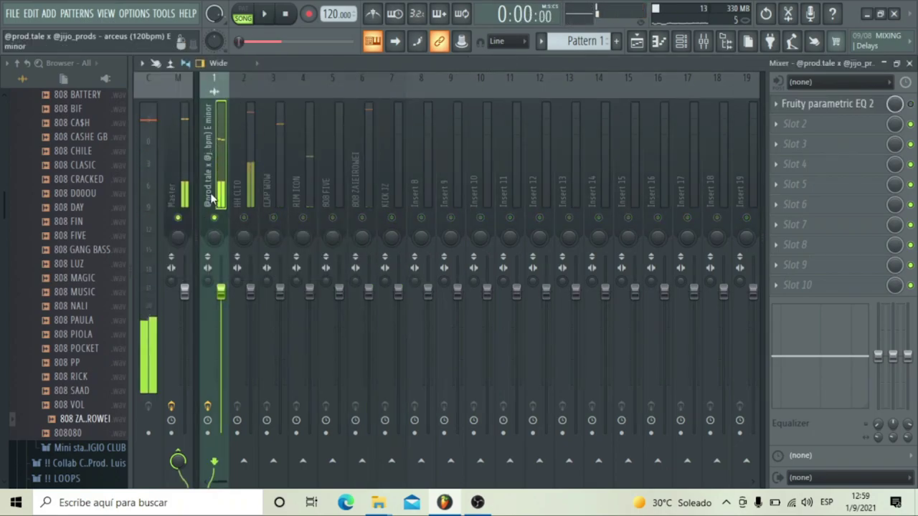
{"action": "key", "text": "space"}
- Unmute the 808 FIVE and KICK JZ channels in the channel rack and open the project info
{"action": "left_click", "coordinate": [701, 41]}
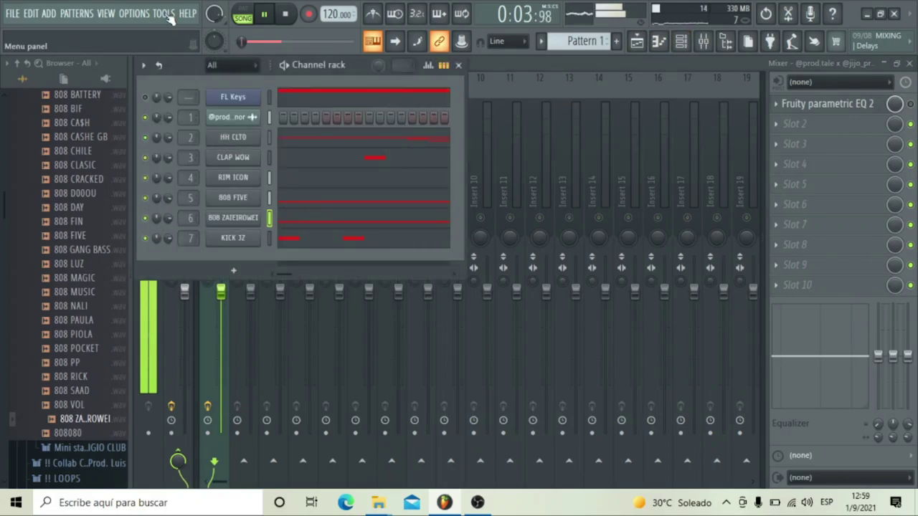
{"action": "left_click", "coordinate": [136, 14]}
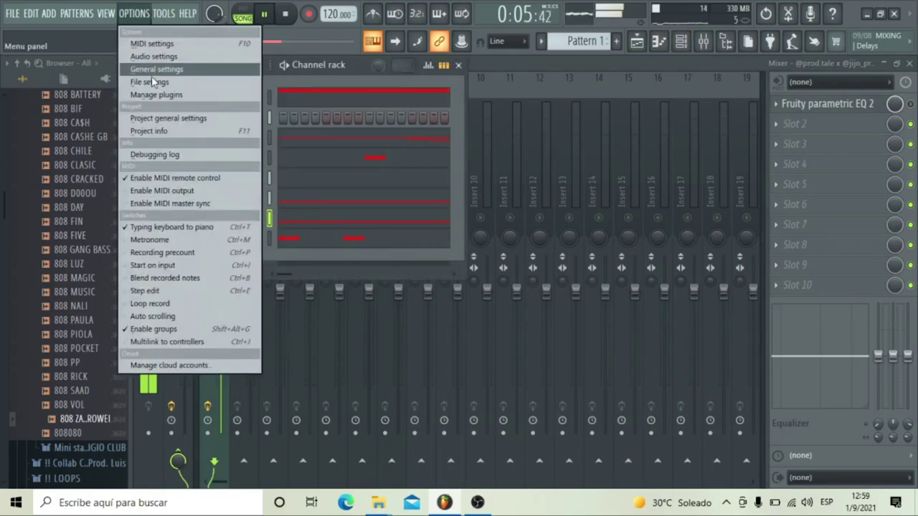
{"action": "left_click", "coordinate": [161, 129]}
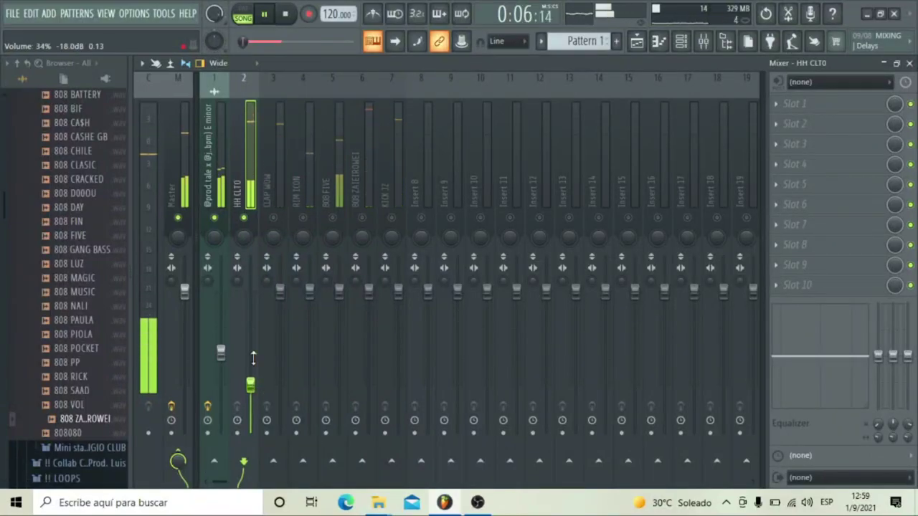
- Bring the CLAP WOW and RIM ICON mixer tracks into the mix, lowering the clap's volume clearly and the rim's slightly
{"action": "left_click", "coordinate": [276, 228]}
{"action": "left_click_drag", "start_coordinate": [280, 290], "coordinate": [285, 338]}
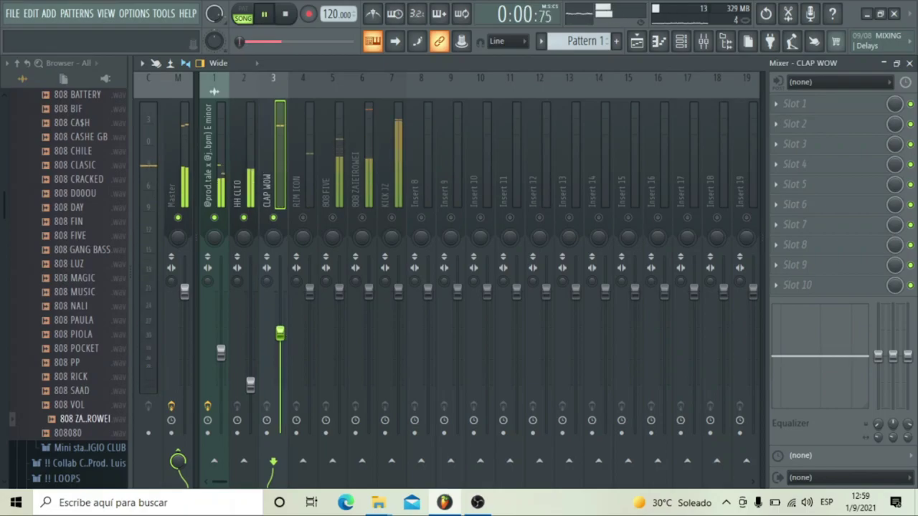
{"action": "left_click", "coordinate": [313, 301]}
{"action": "mouse_move", "coordinate": [314, 301]}
{"action": "left_mouse_down"}
{"action": "mouse_move", "coordinate": [313, 325]}
{"action": "mouse_move", "coordinate": [309, 310]}
{"action": "left_mouse_up"}
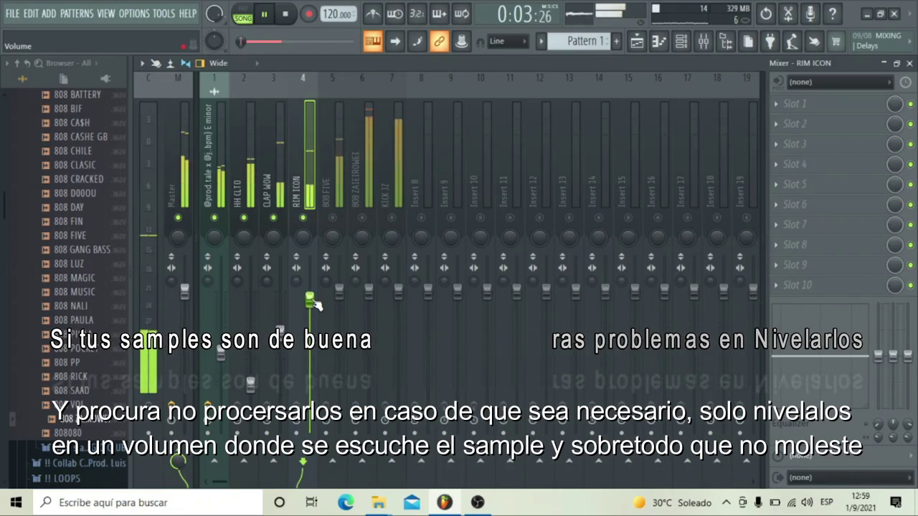
- Unmute the 808 FIVE mixer track, lower its volume to about 82% (-4.1 dB) and replay the mix from the start
{"action": "left_click", "coordinate": [342, 246]}
{"action": "key", "text": "space"}
{"action": "left_click_drag", "start_coordinate": [339, 291], "coordinate": [341, 318]}
{"action": "key", "text": "space"}
{"action": "key", "text": "space"}
{"action": "key", "text": "space"}
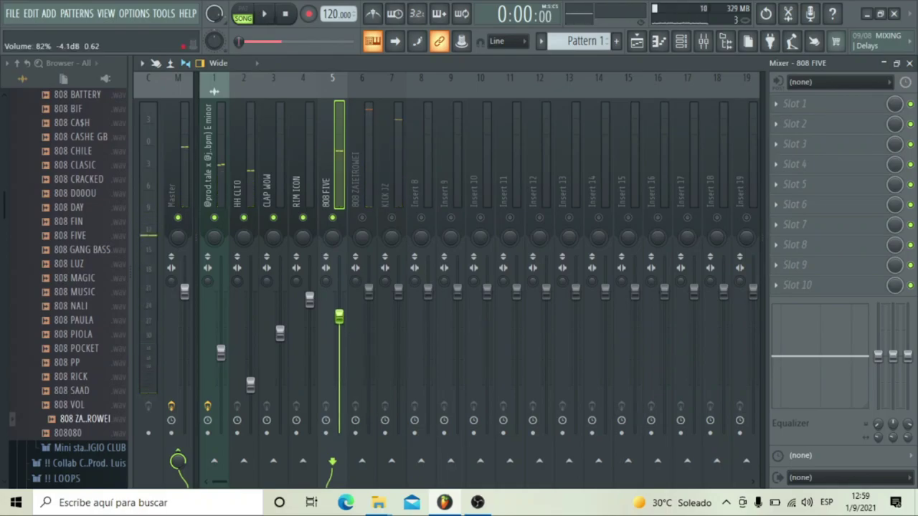
{"action": "key", "text": "space"}
- Bring the KICK JZ mixer track into the mix with its fader slightly below 808 FIVE and replay the song
{"action": "left_click", "coordinate": [362, 217]}
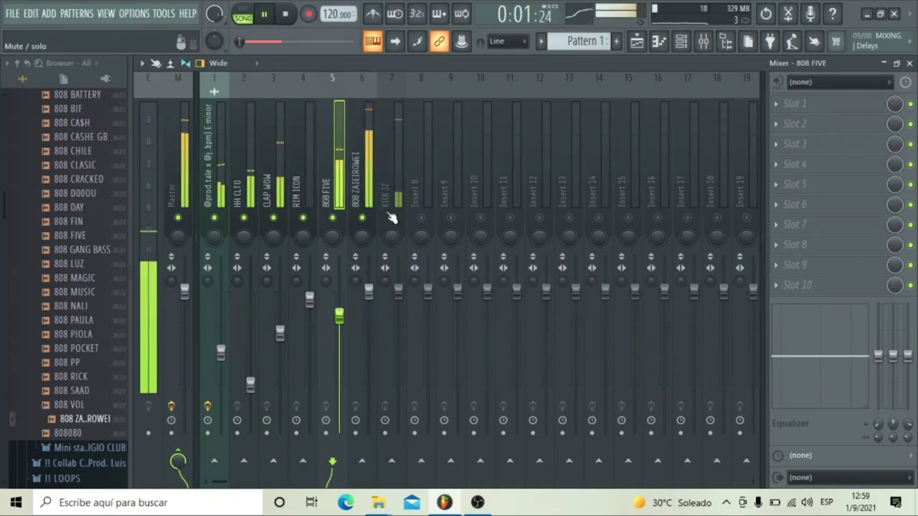
{"action": "left_click", "coordinate": [387, 198]}
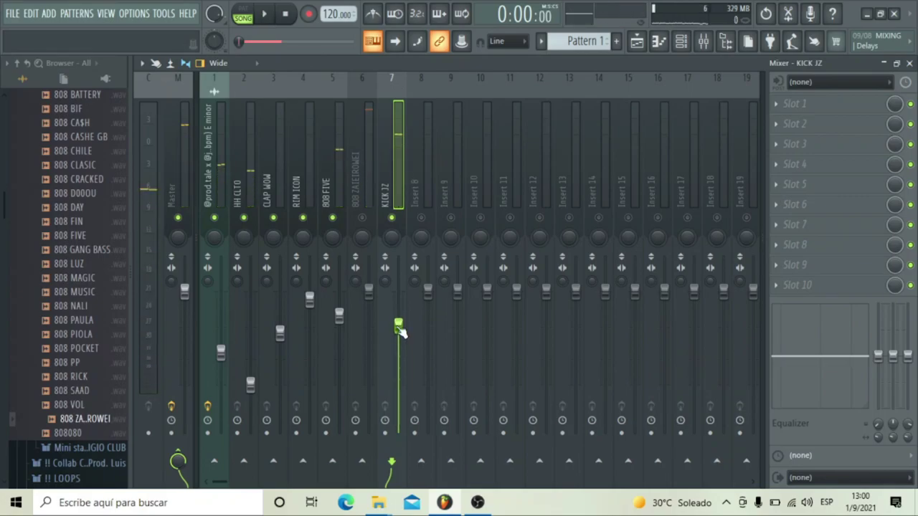
{"action": "key", "text": "space"}
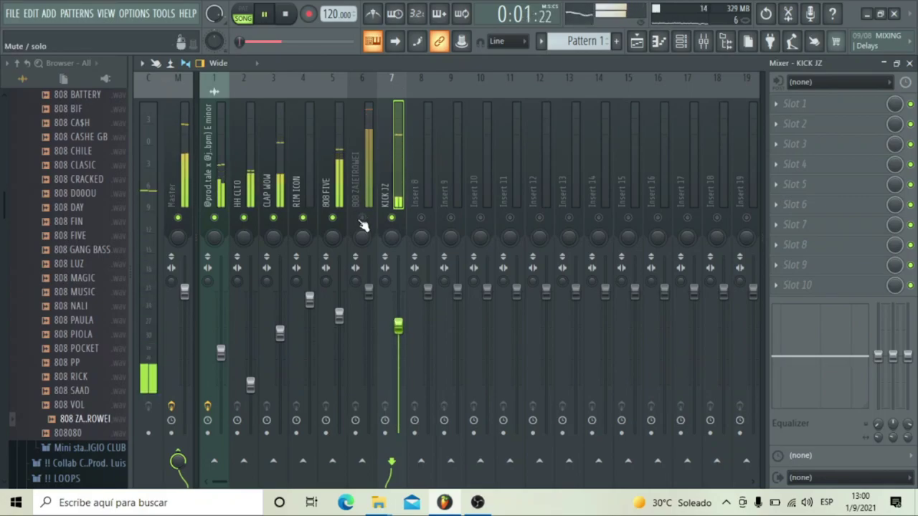
- Unmute the 808 ZAIEIROWEI mixer track, lower its fader well below the other 808 and enable all remaining tracks
{"action": "left_click", "coordinate": [362, 218]}
{"action": "left_click", "coordinate": [391, 217]}
{"action": "left_click_drag", "start_coordinate": [370, 293], "coordinate": [372, 371]}
{"action": "key", "text": "space"}
{"action": "right_click", "coordinate": [421, 217]}
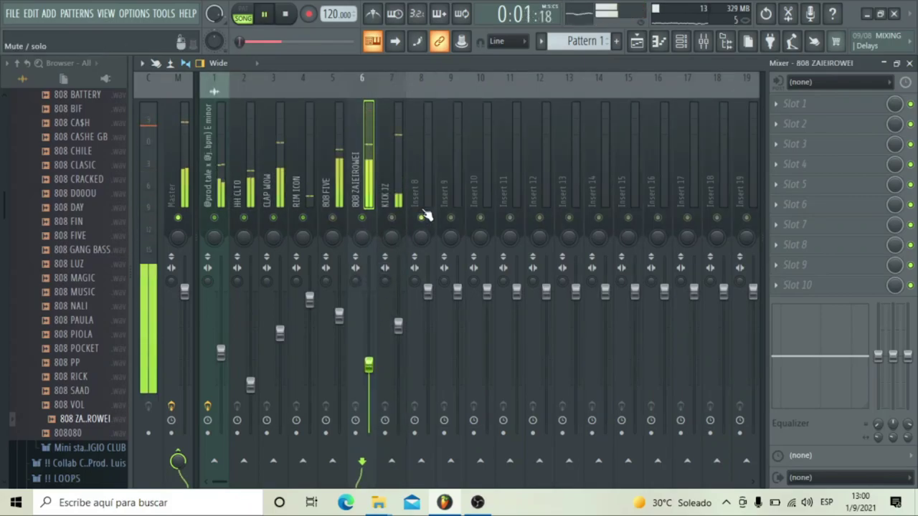
- Raise the gain of the master track's Fruity Limiter to about 5.5 dB and close the plugin
{"action": "left_click", "coordinate": [176, 206]}
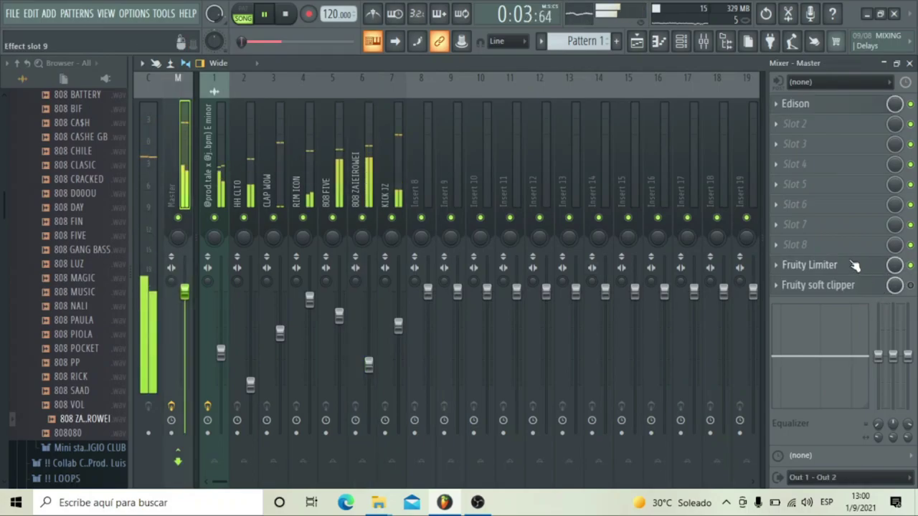
{"action": "left_click", "coordinate": [856, 264]}
{"action": "scroll", "coordinate": [189, 314], "scroll_direction": "up", "scroll_amount": 5}
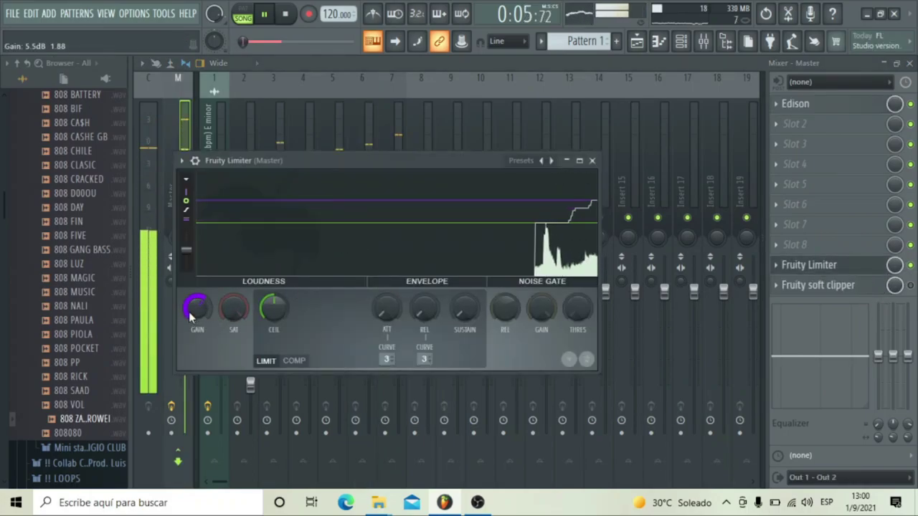
{"action": "left_click", "coordinate": [591, 160]}
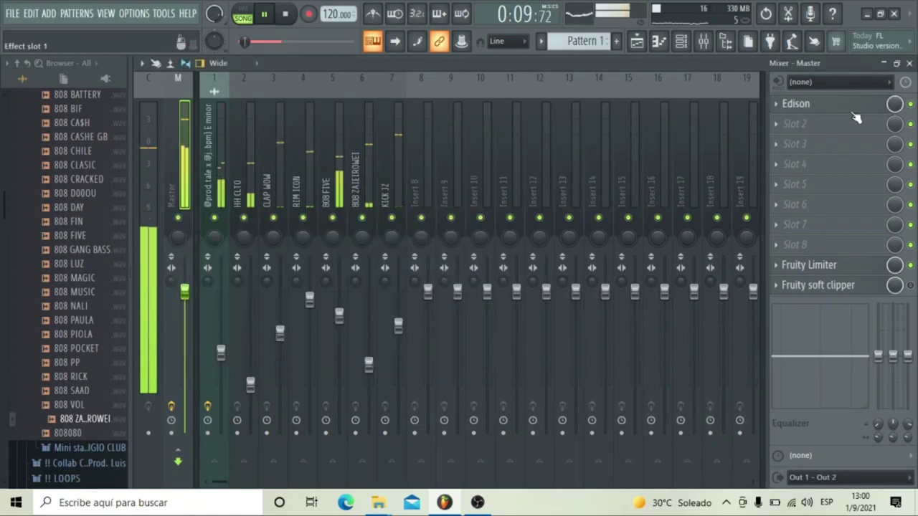
- Close the mixer and check the 808 ZAIEIROWEI channel's sample and envelope settings
{"action": "left_click", "coordinate": [909, 64]}
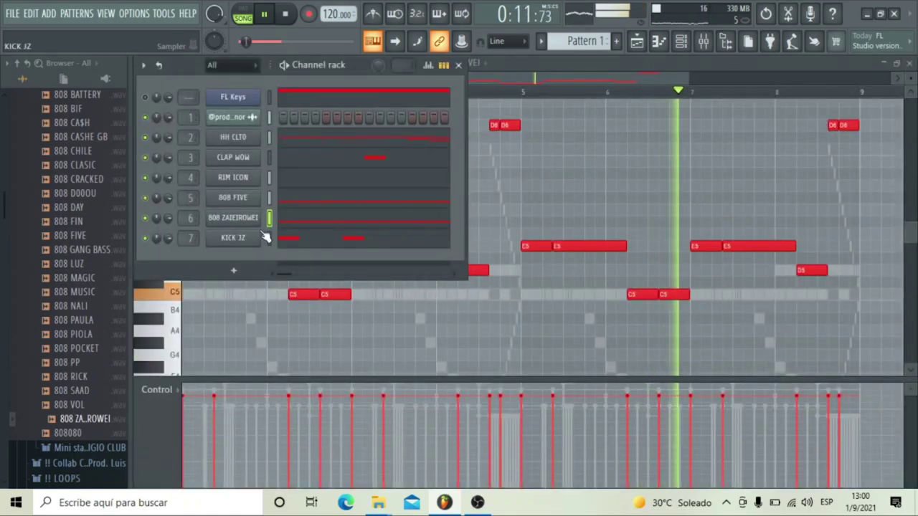
{"action": "left_click", "coordinate": [241, 220]}
{"action": "left_click", "coordinate": [285, 219]}
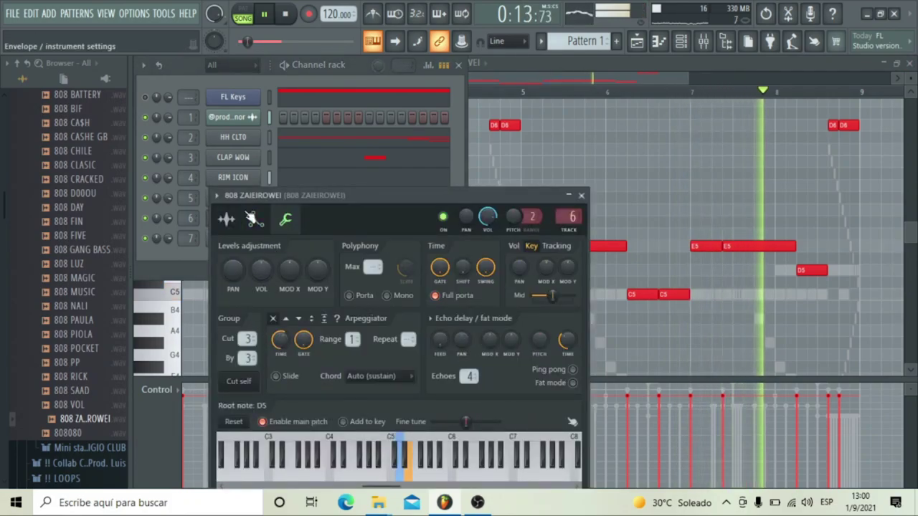
{"action": "left_click", "coordinate": [233, 220]}
{"action": "left_click", "coordinate": [256, 219]}
{"action": "left_click", "coordinate": [581, 195]}
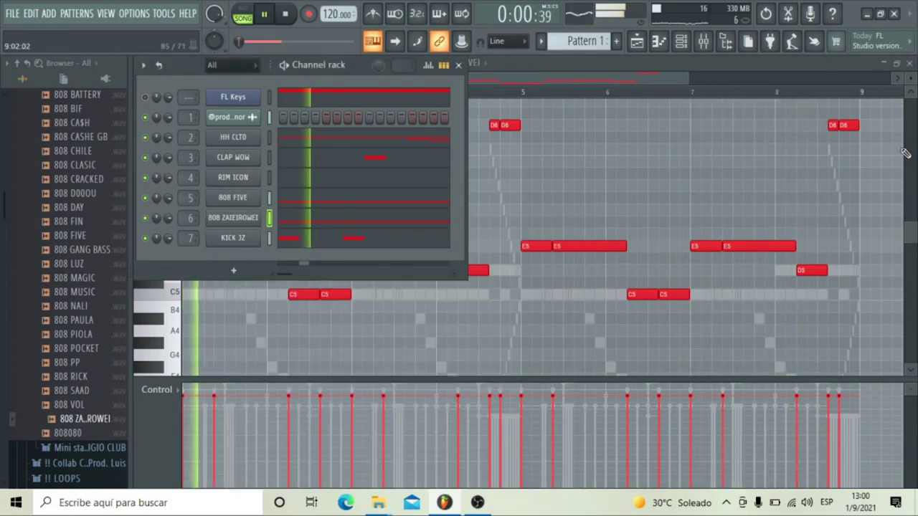
- Close the piano roll and channel rack, and toggle the KICK JZ and 808 FIVE mixer tracks to compare the low end
{"action": "left_click", "coordinate": [909, 63]}
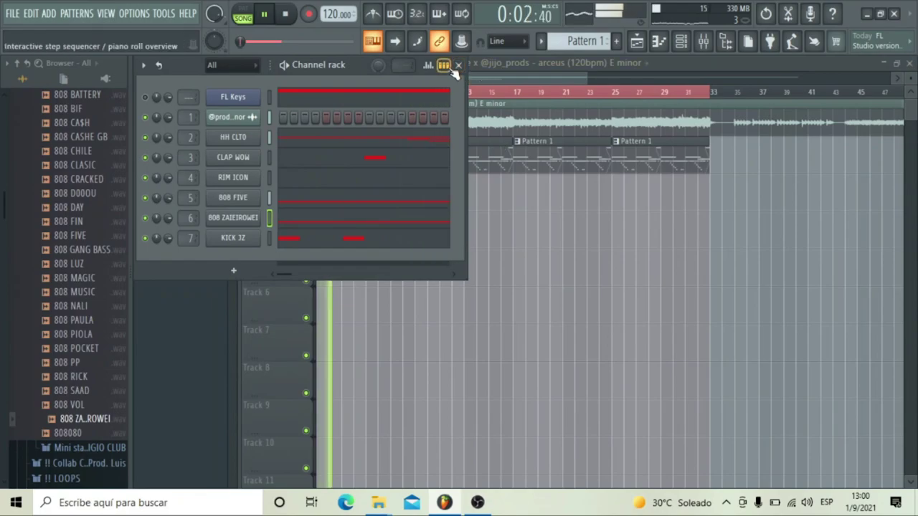
{"action": "left_click", "coordinate": [458, 65]}
{"action": "left_click", "coordinate": [704, 41]}
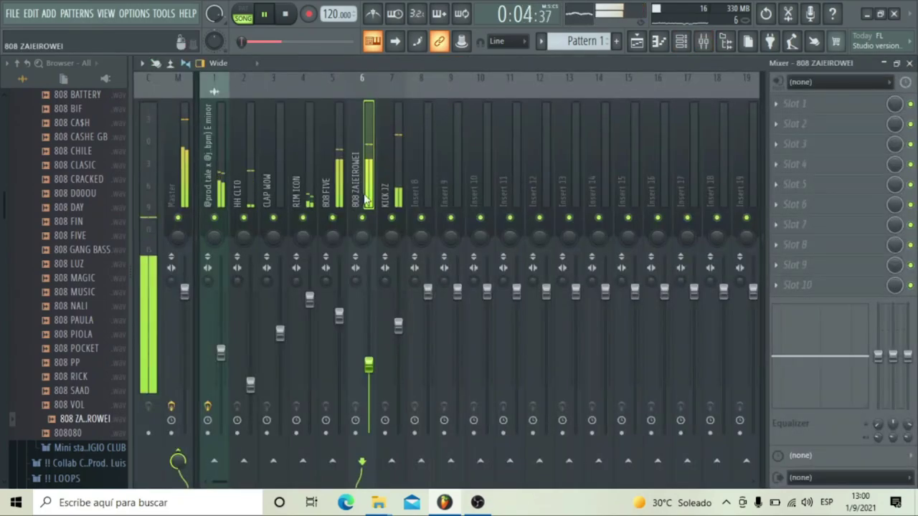
{"action": "left_click", "coordinate": [393, 218]}
{"action": "left_click", "coordinate": [333, 217]}
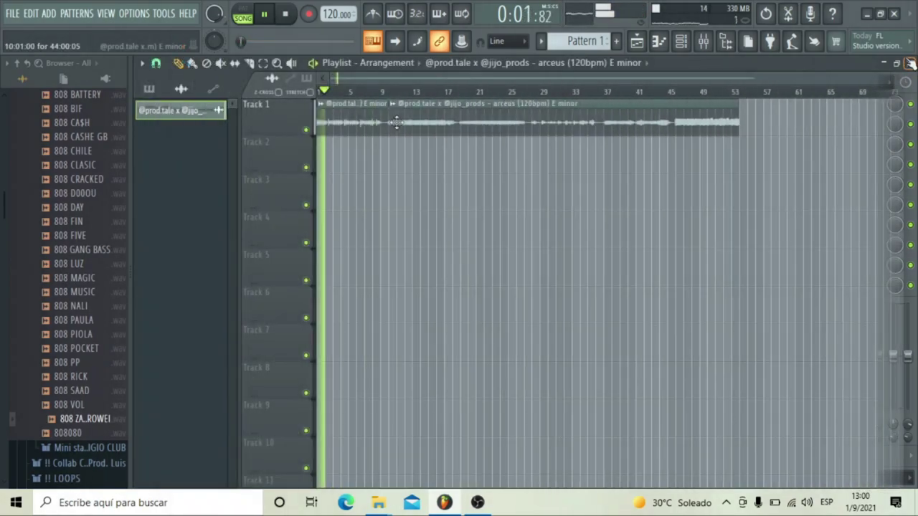
- Slice the melody loop into eight-bar sections and stack them from bar 1 on Tracks 1 to 6
{"action": "left_click_drag", "start_coordinate": [397, 122], "coordinate": [324, 163]}
{"action": "left_click_drag", "start_coordinate": [390, 205], "coordinate": [393, 147]}
{"action": "mouse_move", "coordinate": [410, 159]}
{"action": "left_mouse_down"}
{"action": "mouse_move", "coordinate": [418, 179]}
{"action": "mouse_move", "coordinate": [385, 208]}
{"action": "mouse_move", "coordinate": [391, 201]}
{"action": "mouse_move", "coordinate": [410, 234]}
{"action": "mouse_move", "coordinate": [374, 259]}
{"action": "mouse_move", "coordinate": [382, 259]}
{"action": "mouse_move", "coordinate": [356, 303]}
{"action": "left_mouse_up"}
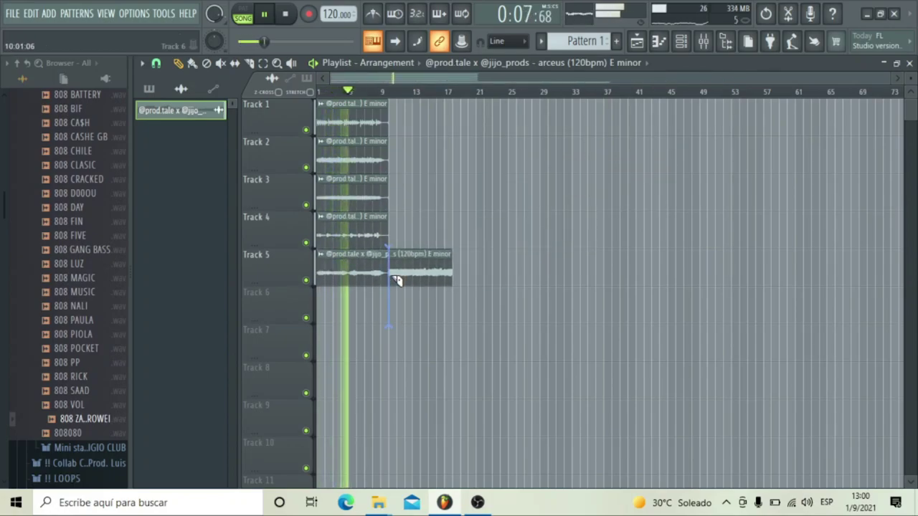
{"action": "left_click_drag", "start_coordinate": [399, 272], "coordinate": [326, 310]}
{"action": "left_click_drag", "start_coordinate": [382, 251], "coordinate": [386, 108]}
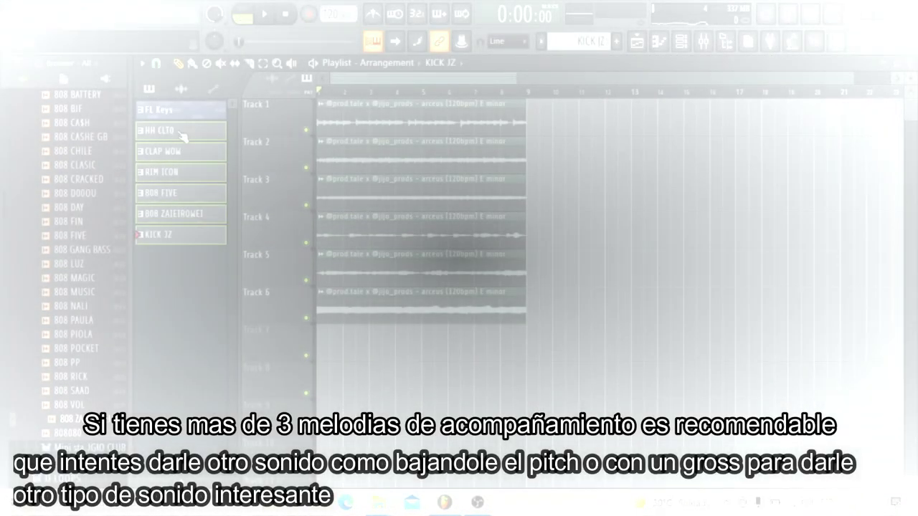
- Place the HH CLTO to KICK JZ patterns from Track 7 downward and duplicate the whole eight-bar block up to bar 41
{"action": "left_click_drag", "start_coordinate": [184, 139], "coordinate": [322, 352]}
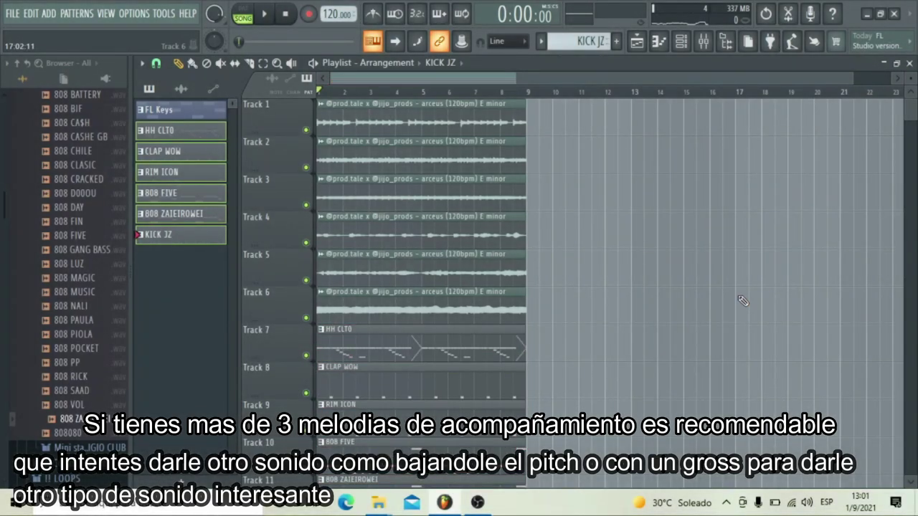
{"action": "key", "text": "ctrl+a"}
{"action": "key", "text": "ctrl+b"}
{"action": "key", "text": "ctrl+b"}
{"action": "key", "text": "ctrl+b"}
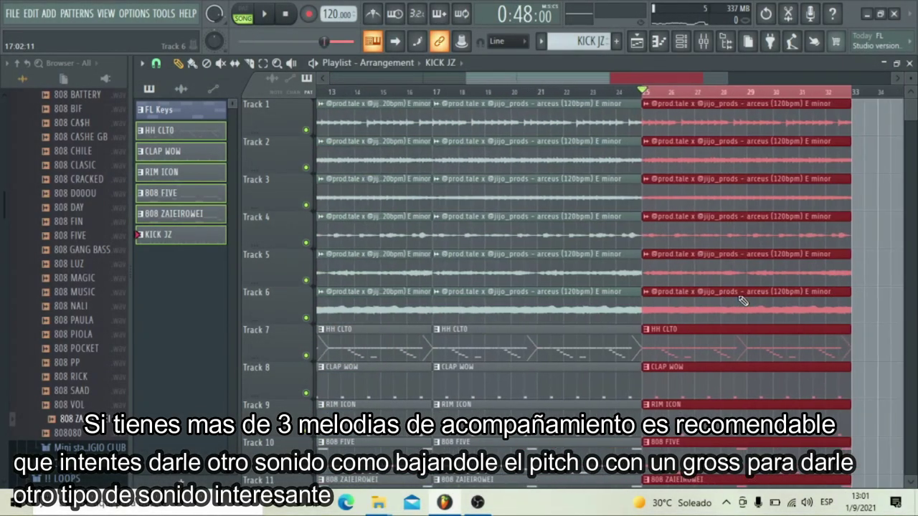
{"action": "key", "text": "ctrl+b"}
{"action": "left_click", "coordinate": [742, 301]}
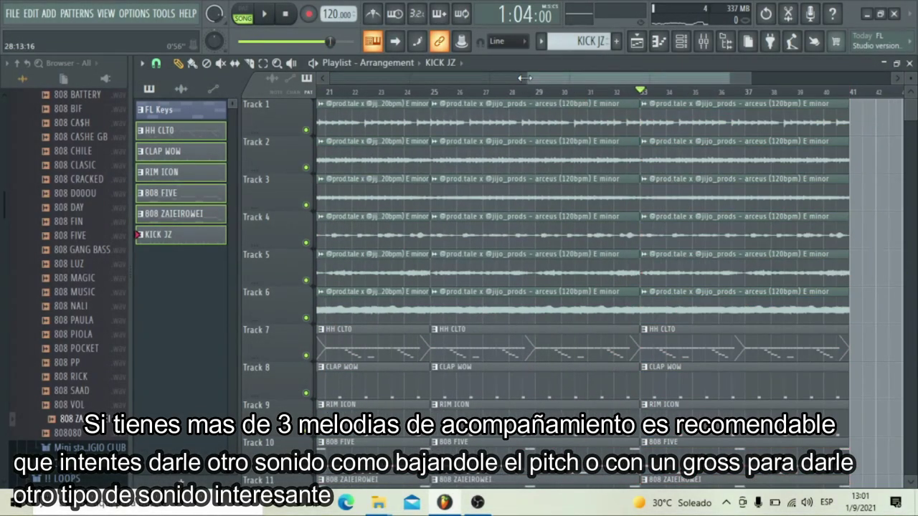
{"action": "left_click_drag", "start_coordinate": [525, 77], "coordinate": [331, 77]}
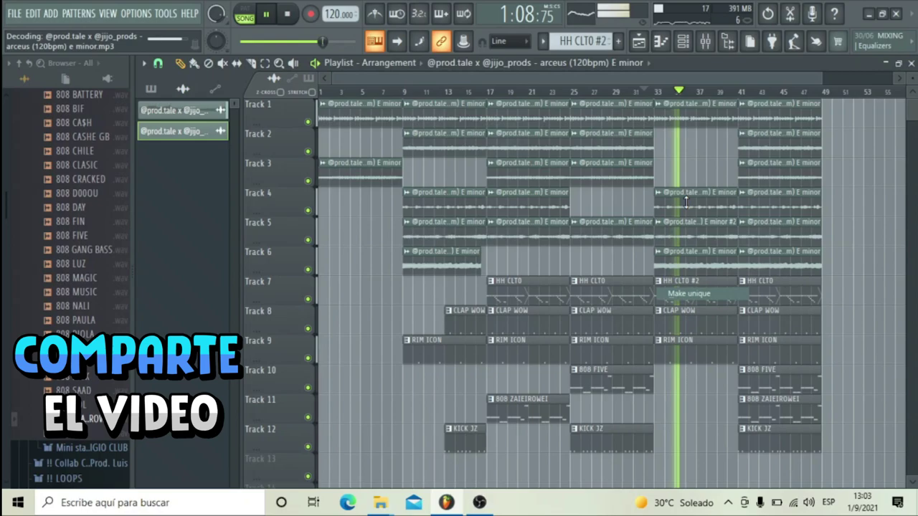
- Make the Track 4 melody clip at bar 33 unique, try a lower pitch on it and replay the section
{"action": "left_click", "coordinate": [694, 207]}
{"action": "double_click", "coordinate": [694, 208]}
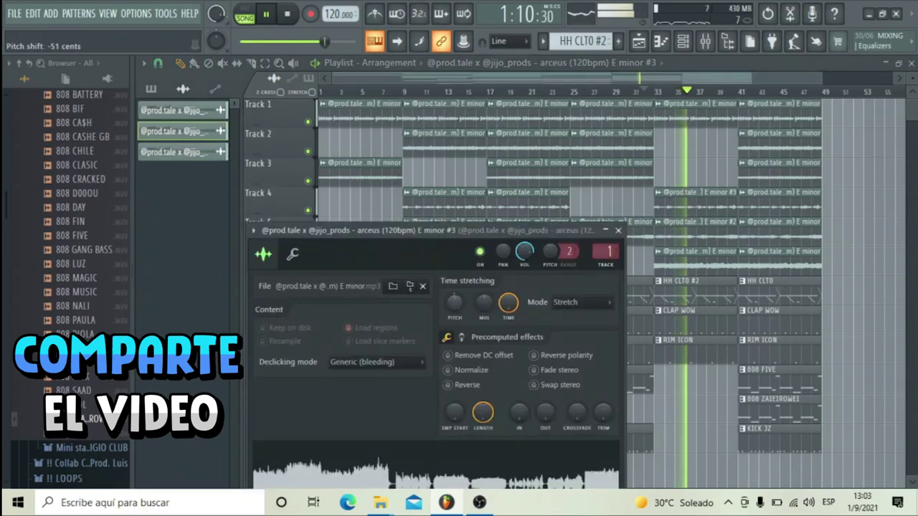
{"action": "left_click", "coordinate": [617, 231]}
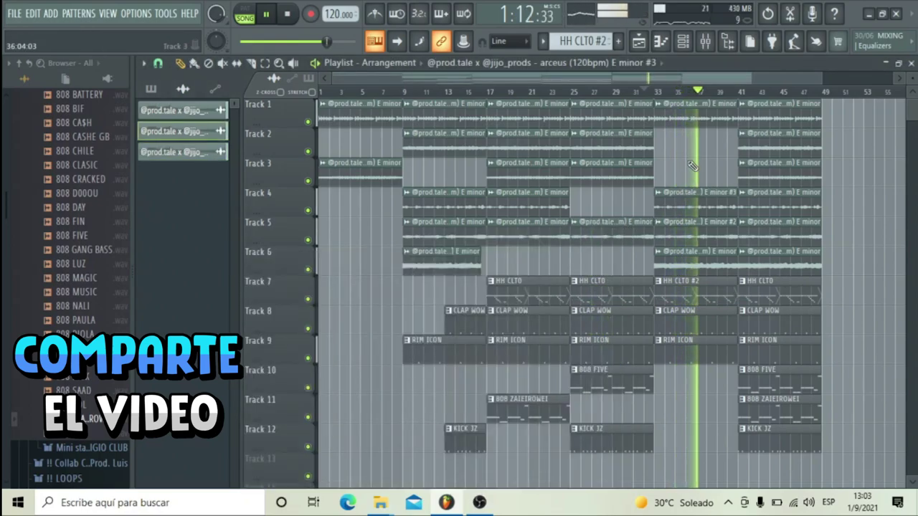
{"action": "key", "text": "space"}
{"action": "key", "text": "space"}
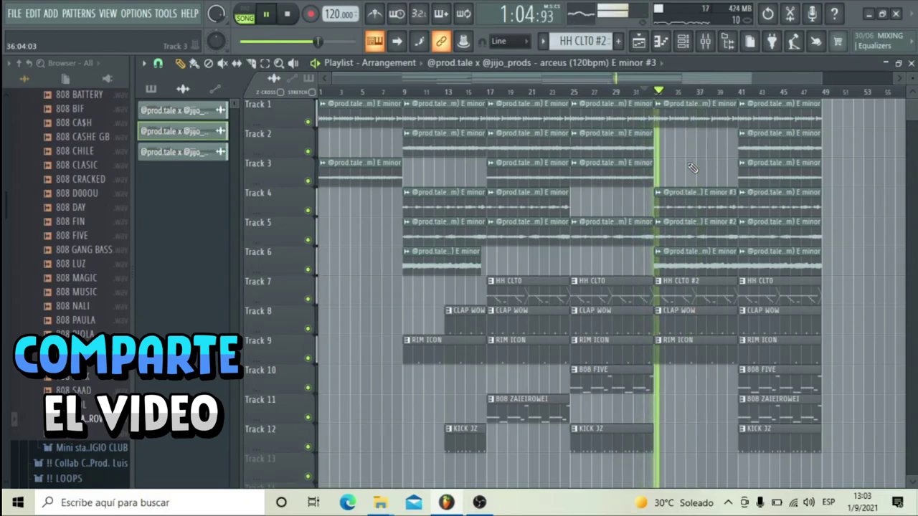
- Raise the time-stretching pitch of the unique bar 33 melody clip and route it to its own mixer track 8
{"action": "double_click", "coordinate": [696, 195]}
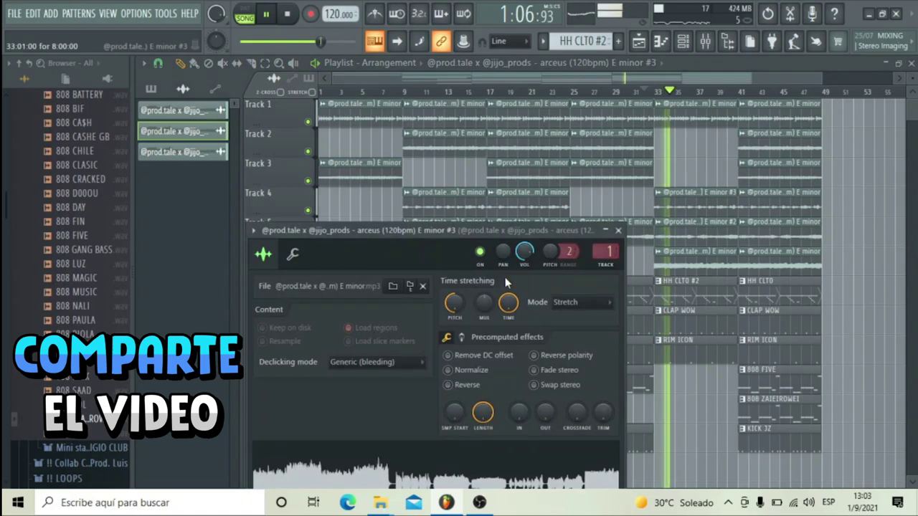
{"action": "left_click", "coordinate": [617, 231]}
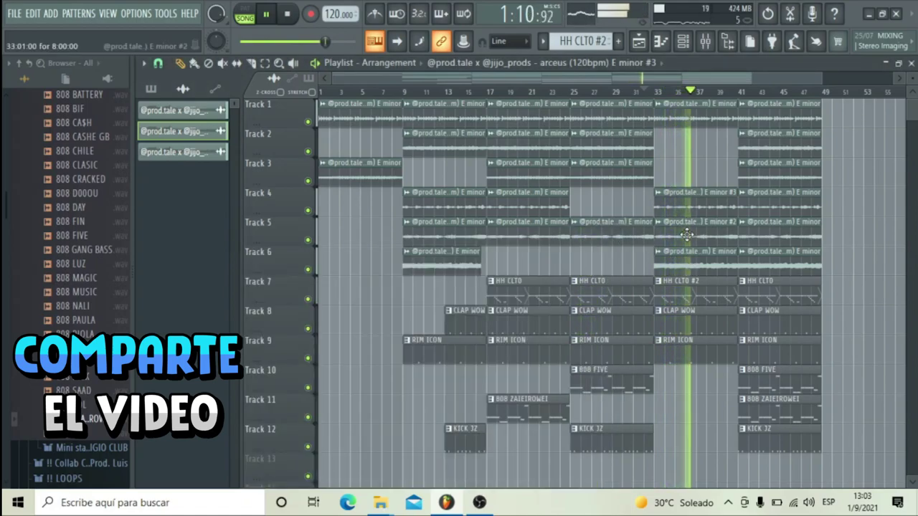
{"action": "double_click", "coordinate": [697, 195]}
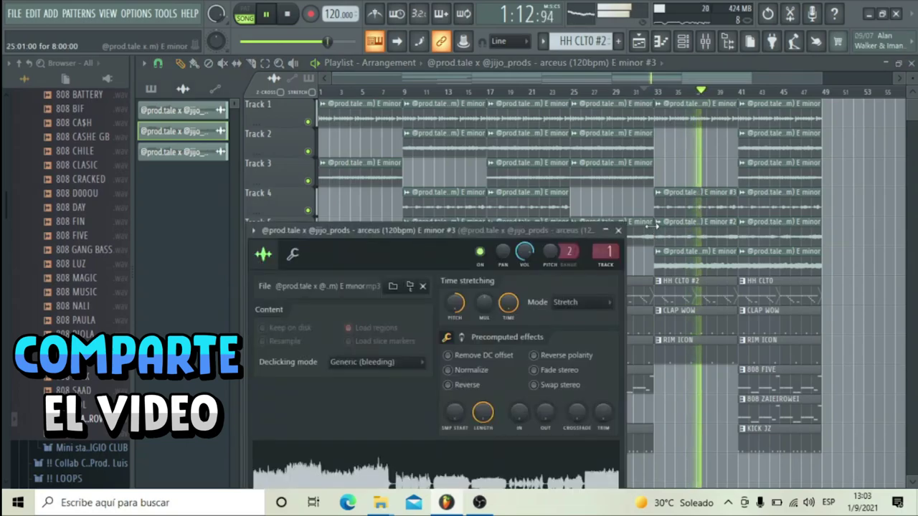
{"action": "key", "text": "F9"}
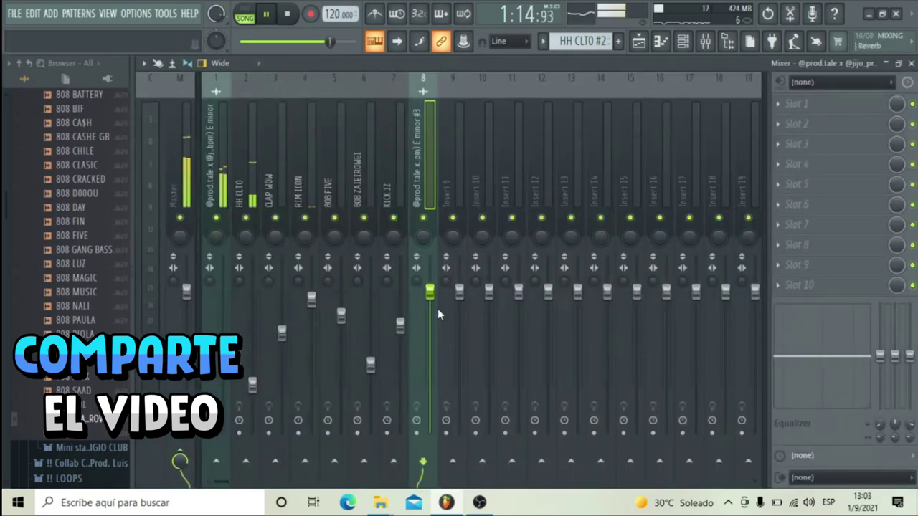
- Copy the volume of the melody loop's mixer track 1 onto mixer track 8
{"action": "right_click", "coordinate": [223, 360]}
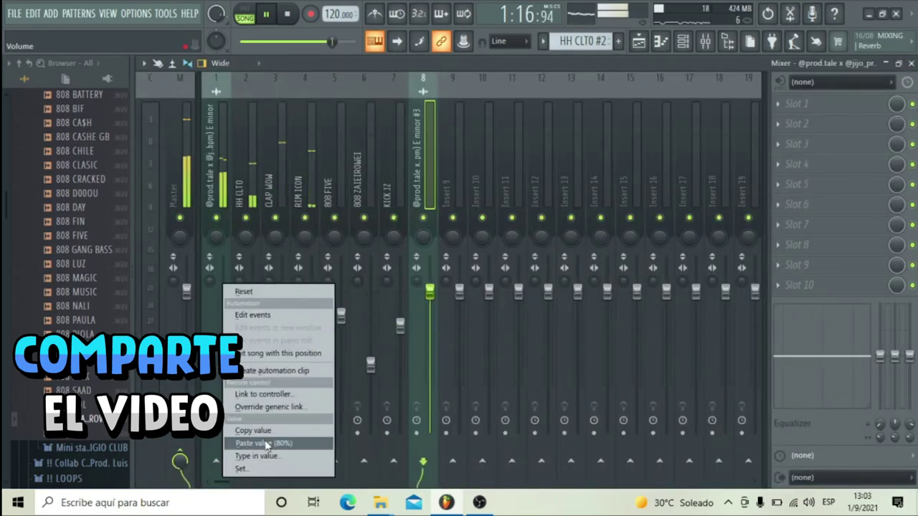
{"action": "left_click", "coordinate": [265, 432]}
{"action": "right_click", "coordinate": [434, 290]}
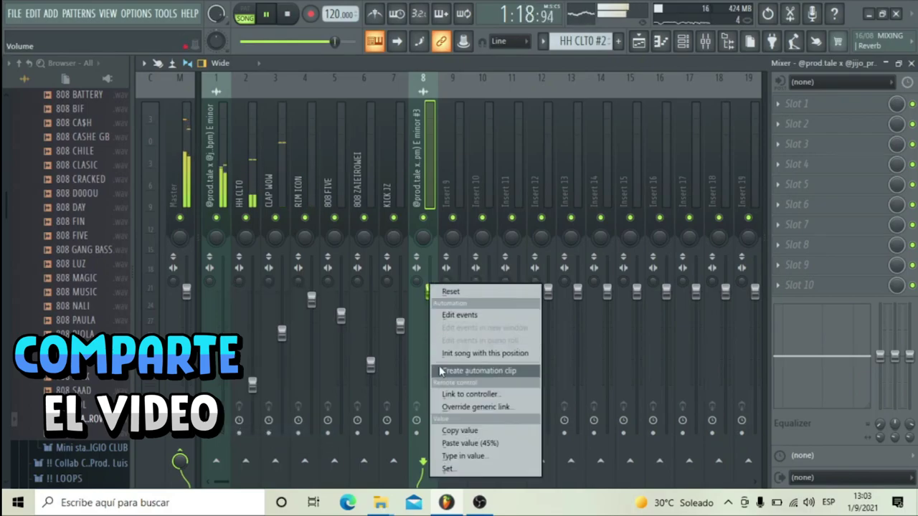
{"action": "left_click", "coordinate": [473, 439]}
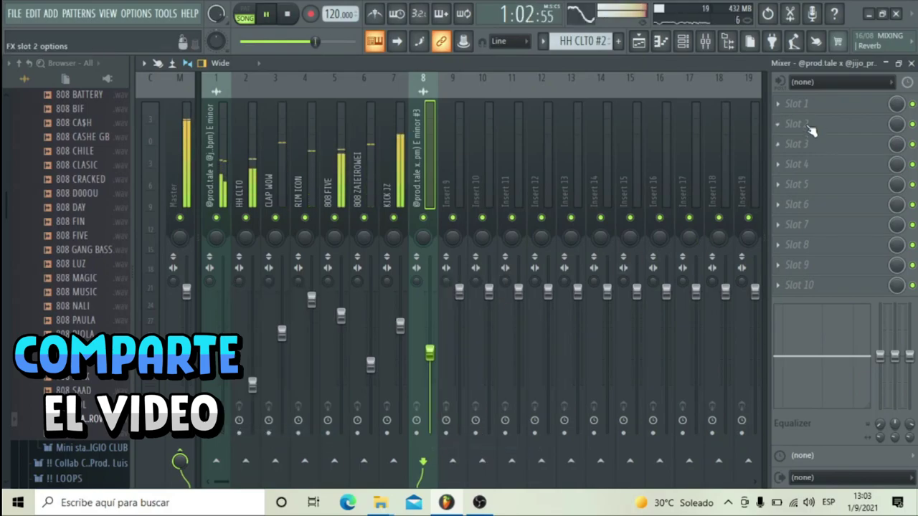
- Add ValhallaVintageVerb to effect slot 2 of mixer track 8 and set its reverb mode to Ambience
{"action": "left_click", "coordinate": [781, 127]}
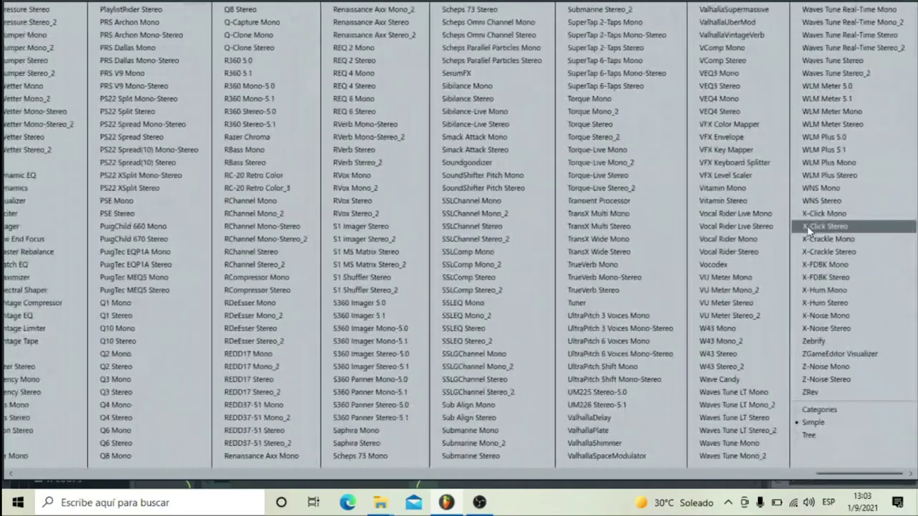
{"action": "left_click", "coordinate": [738, 34]}
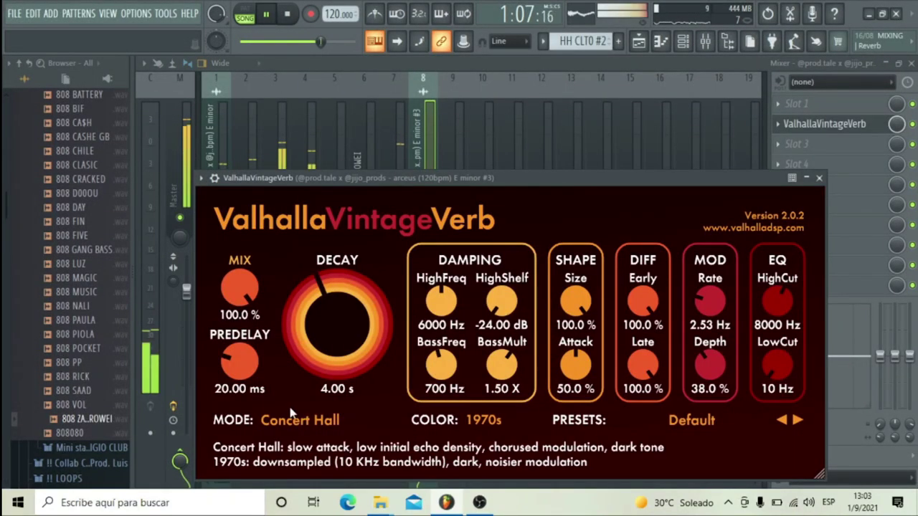
{"action": "left_click", "coordinate": [291, 420]}
{"action": "left_click", "coordinate": [304, 226]}
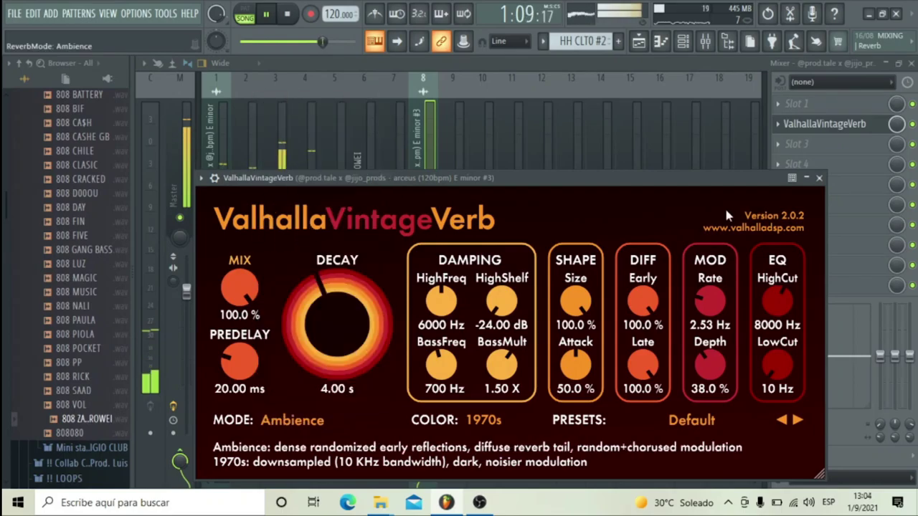
{"action": "left_click", "coordinate": [819, 178]}
- Add Fruity Parametric EQ 2 before the reverb with the low and high cut preset, raising the low cut and lowering the high cut to about 7767 Hz
{"action": "left_click", "coordinate": [796, 143]}
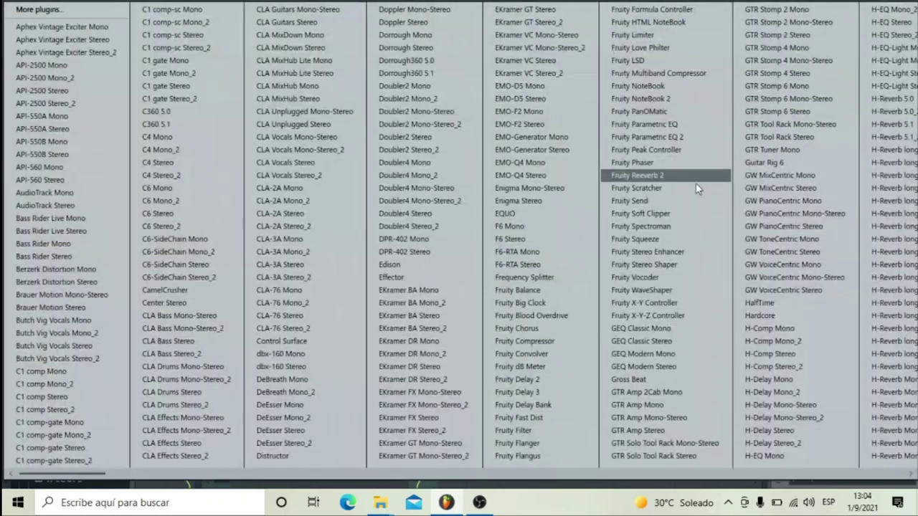
{"action": "left_click", "coordinate": [677, 147]}
{"action": "left_click", "coordinate": [557, 161]}
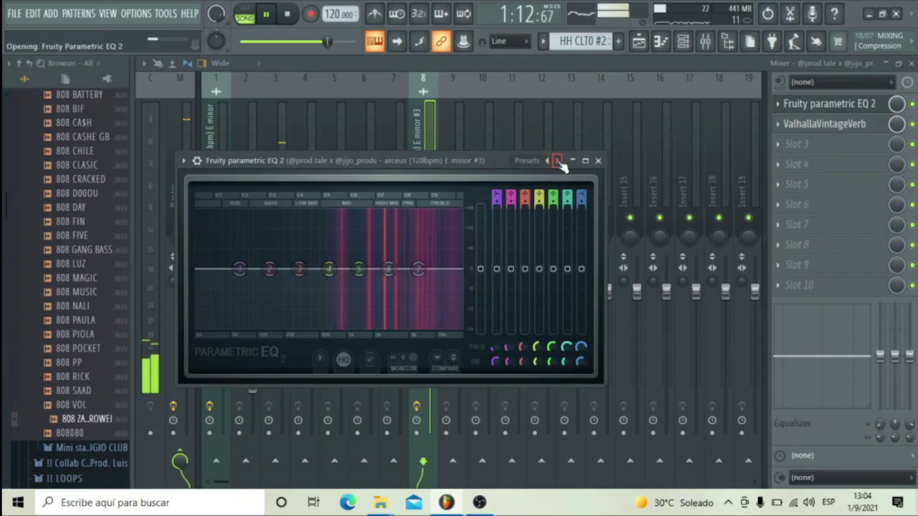
{"action": "left_click_drag", "start_coordinate": [197, 269], "coordinate": [289, 269]}
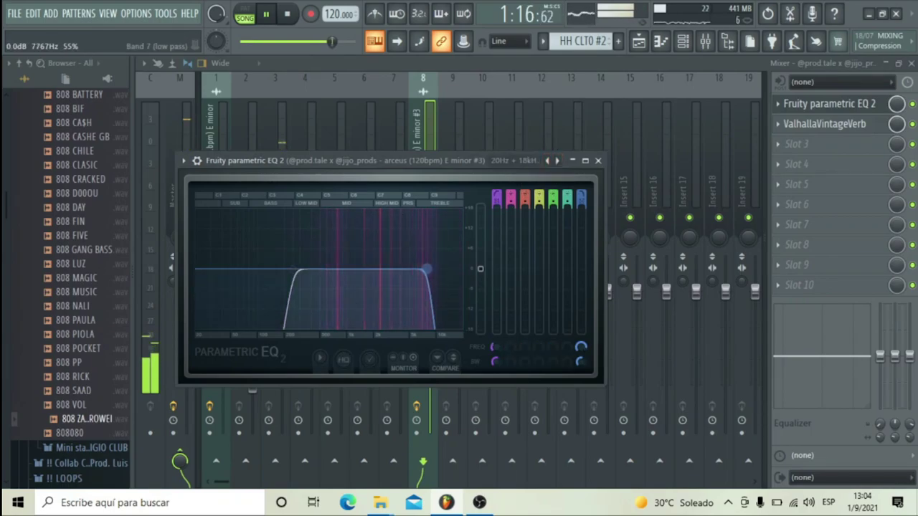
{"action": "key", "text": "Escape"}
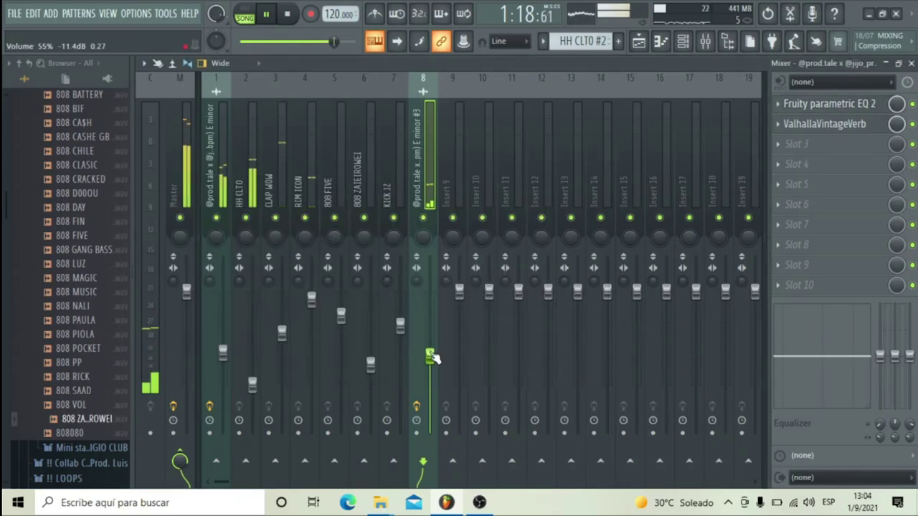
{"action": "left_click", "coordinate": [832, 105]}
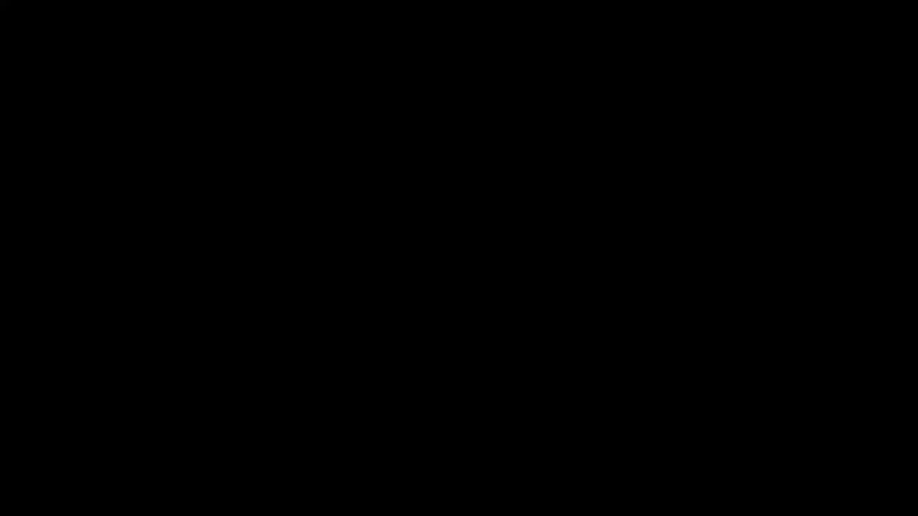